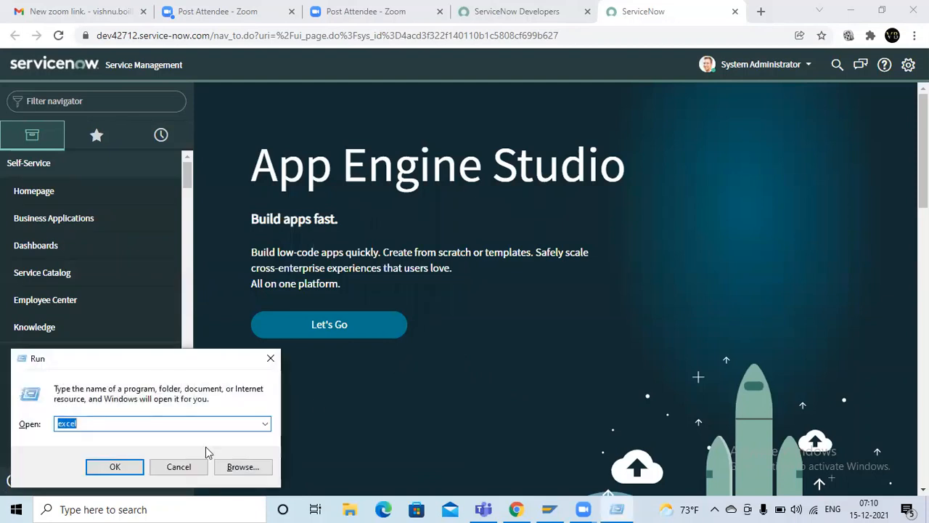
# Step: Launch Excel through the Windows Run prompt, keeping the ServiceNow instance in the foreground
pyautogui.click(115, 470)
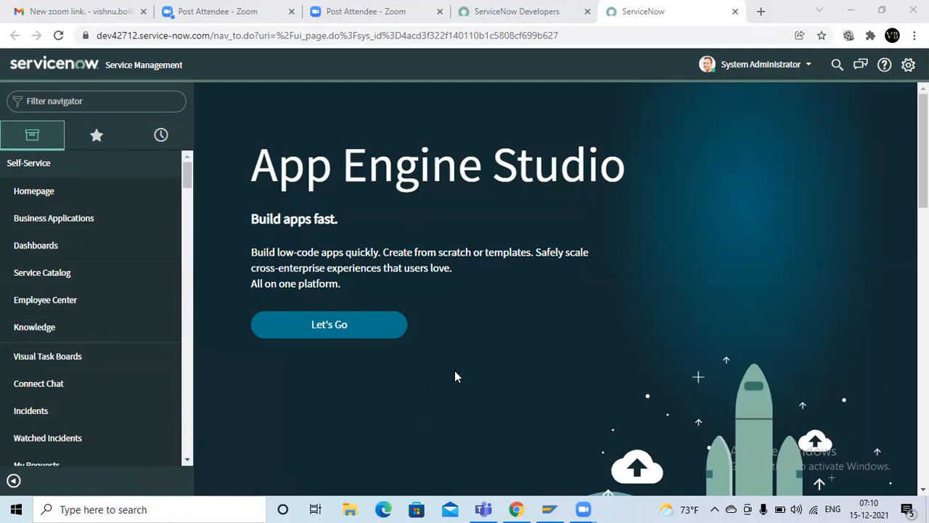
pyautogui.click(483, 508)
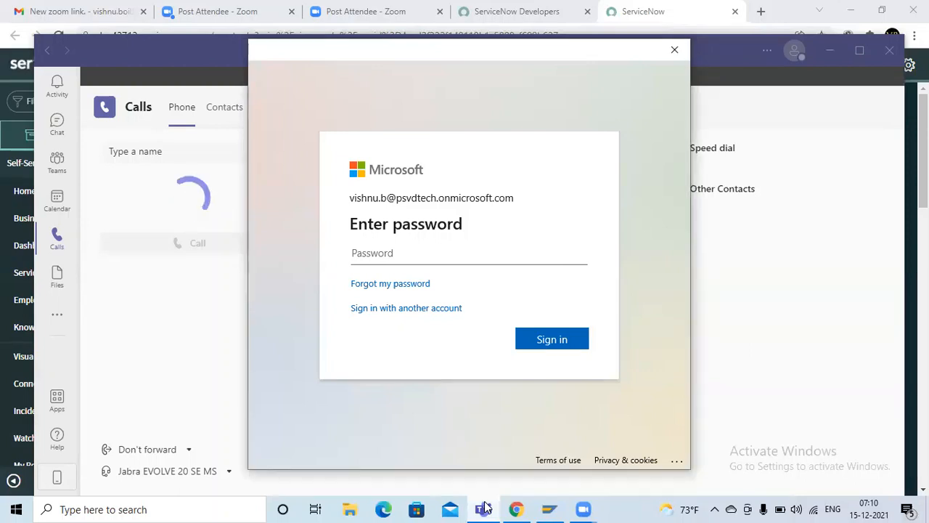
pyautogui.hotkey('alt', 'Tab')
pyautogui.press('Tab')
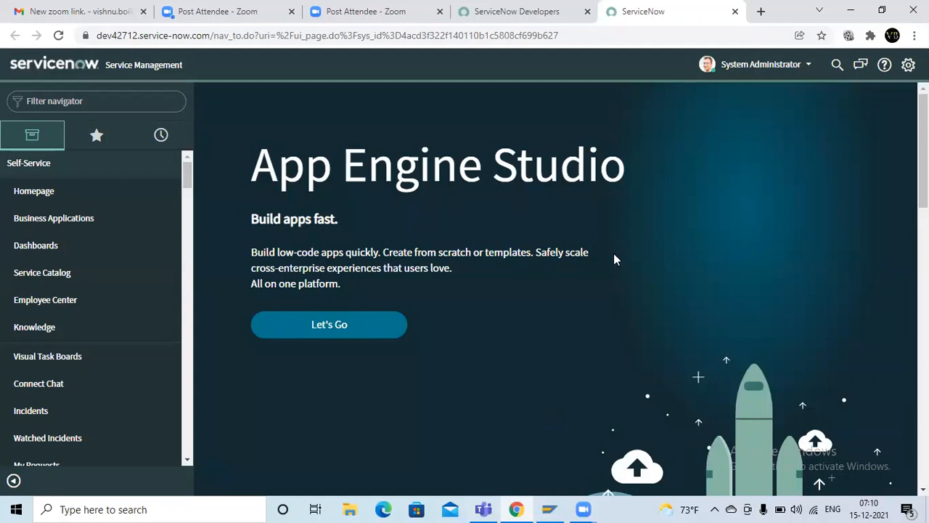
pyautogui.press('super+r')
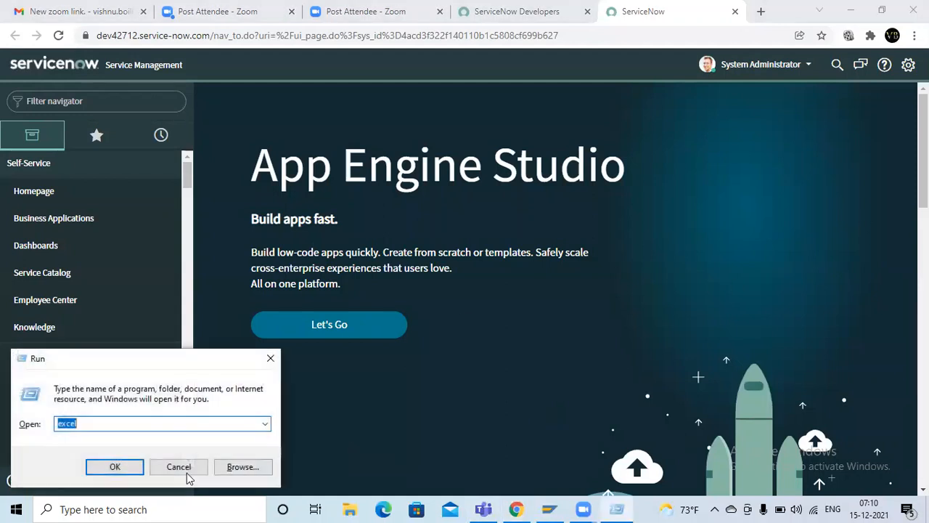
pyautogui.click(126, 467)
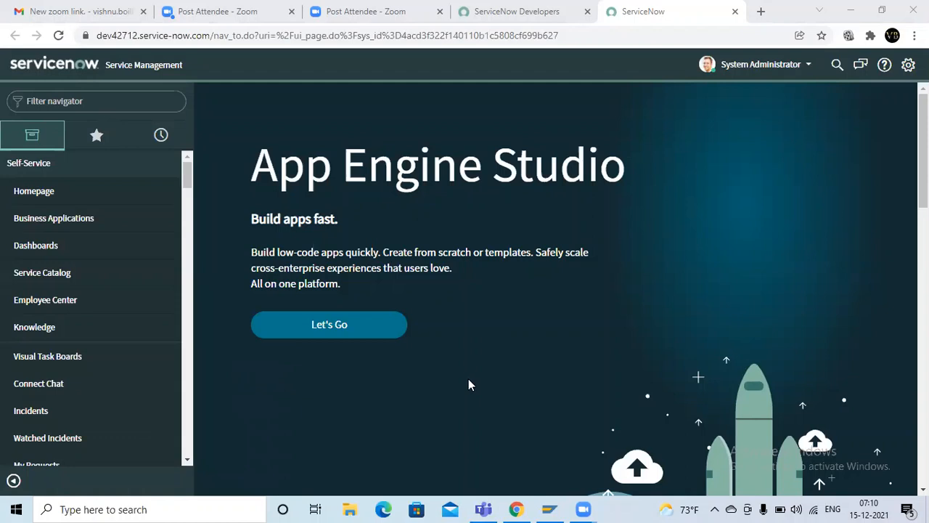
pyautogui.press('super+r')
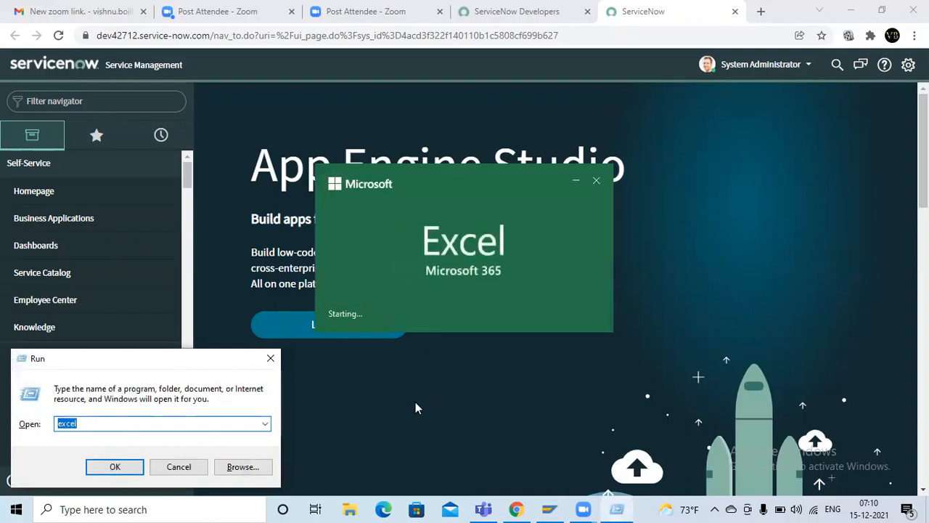
pyautogui.click(272, 359)
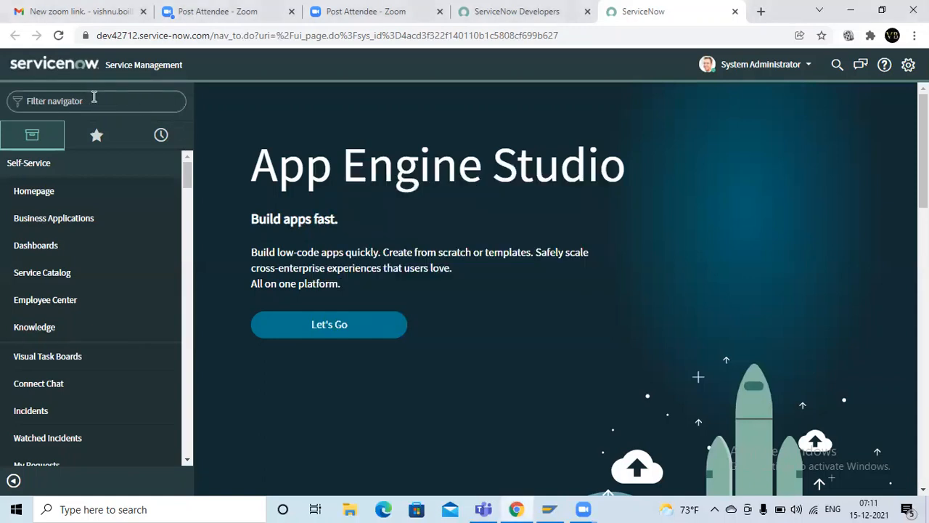
# Step: Filter the navigator for "user admin" and open the Users list under User Administration
pyautogui.click(95, 96)
pyautogui.write('user admin')
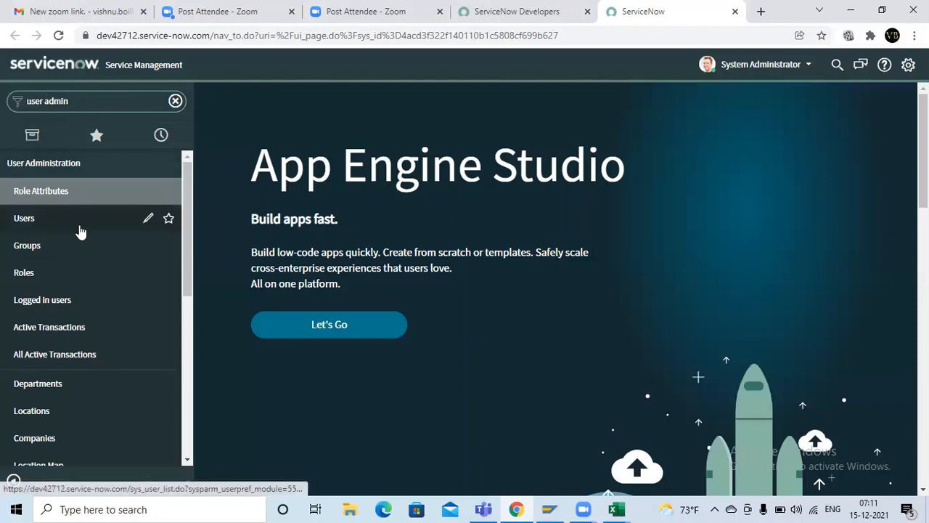
pyautogui.hotkey('ctrl', 'a')
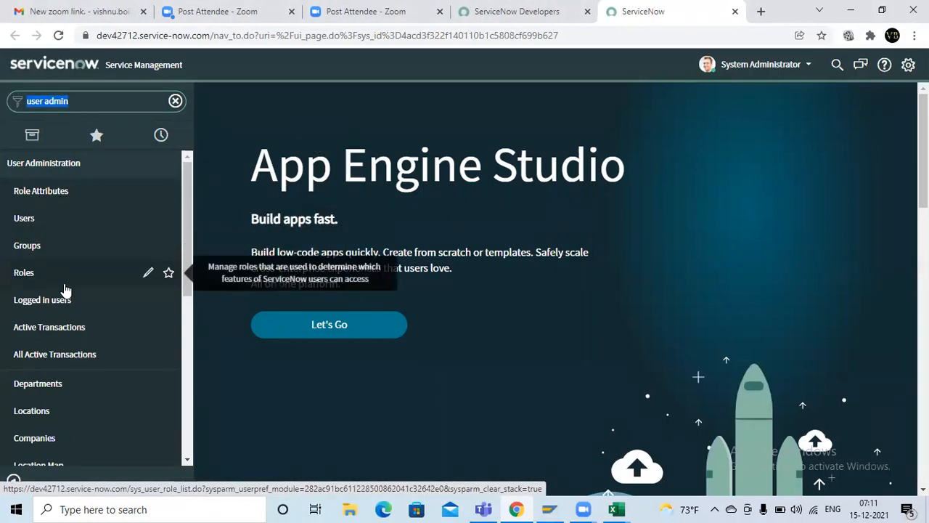
pyautogui.click(75, 220)
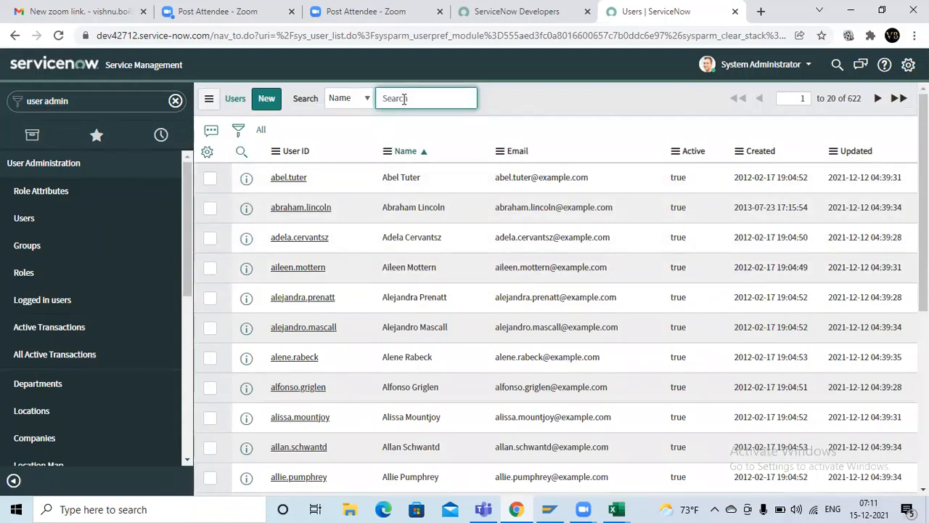
# Step: Search the Users list by name for a specific user's first name
pyautogui.write('lavay')
pyautogui.press('BackSpace')
pyautogui.press('BackSpace')
pyautogui.press('BackSpace')
pyautogui.press('BackSpace')
pyautogui.press('BackSpace')
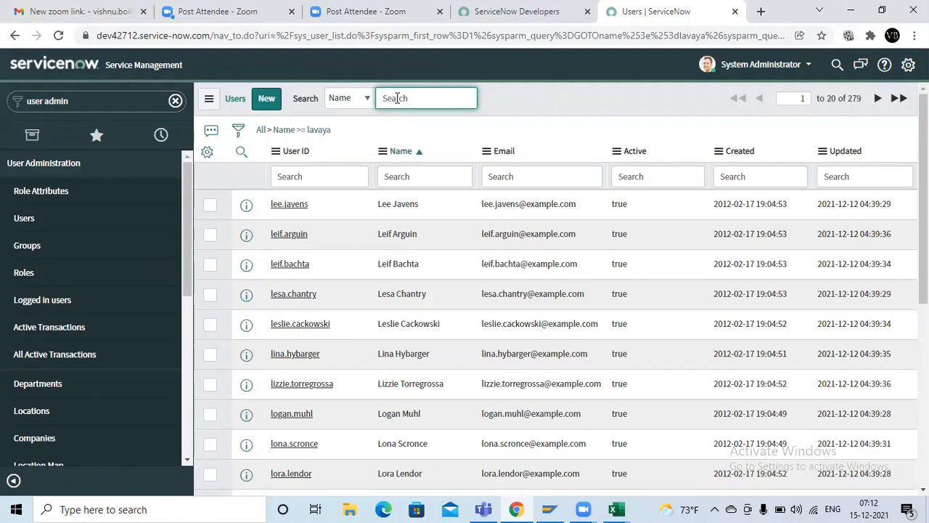
# Step: Search the Users list by a second user's first name and look through the matching records
pyautogui.write('sir')
pyautogui.press('BackSpace')
pyautogui.press('BackSpace')
pyautogui.press('Return')
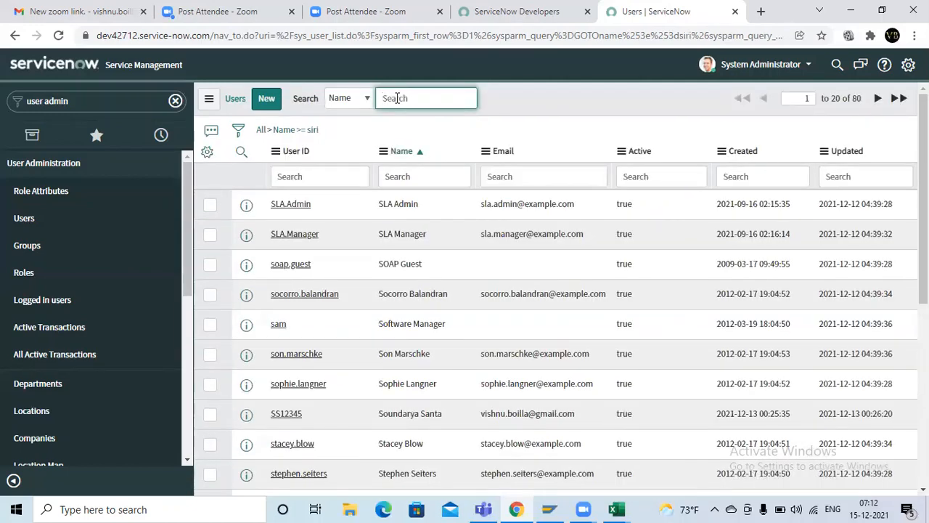
pyautogui.scroll(-3, 426, 214)
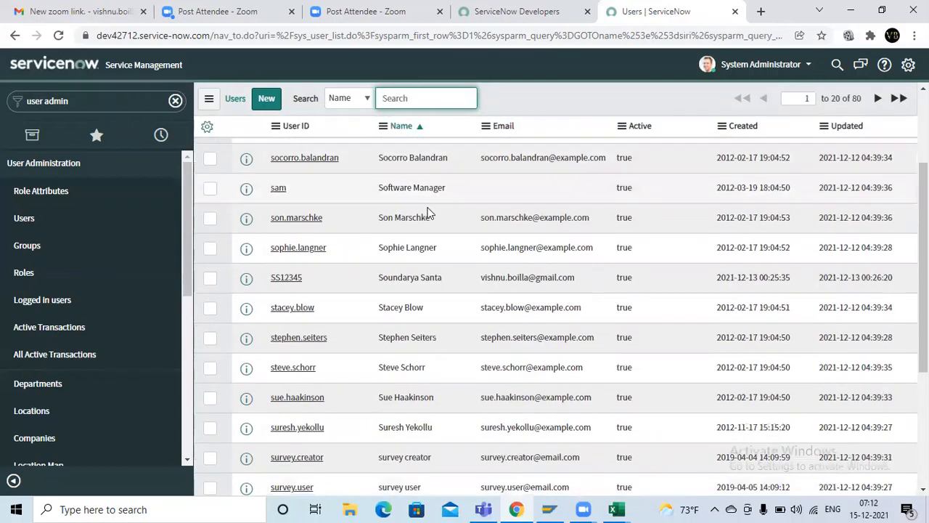
pyautogui.scroll(3, 427, 210)
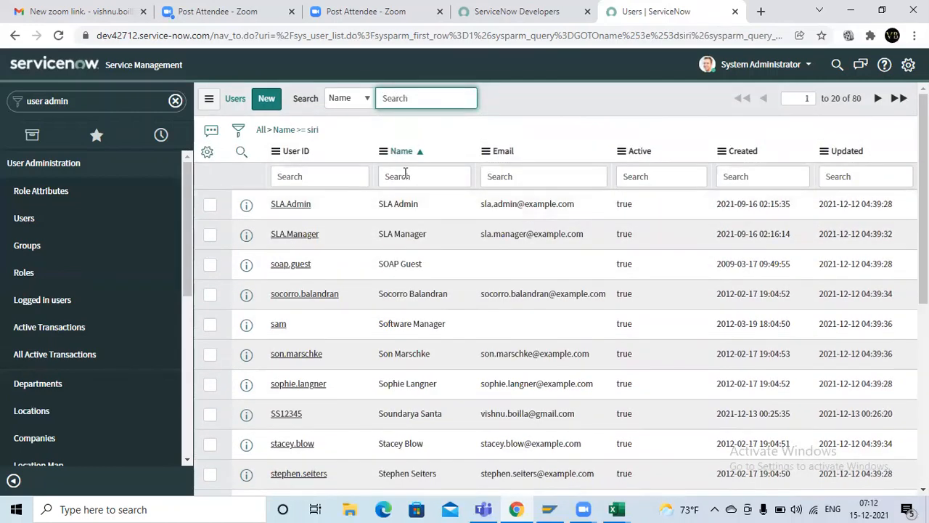
# Step: Search user names for "sir", filter the Users list to names starting with "s", and look through the records
pyautogui.write('s')
pyautogui.press('BackSpace')
pyautogui.press('BackSpace')
pyautogui.press('BackSpace')
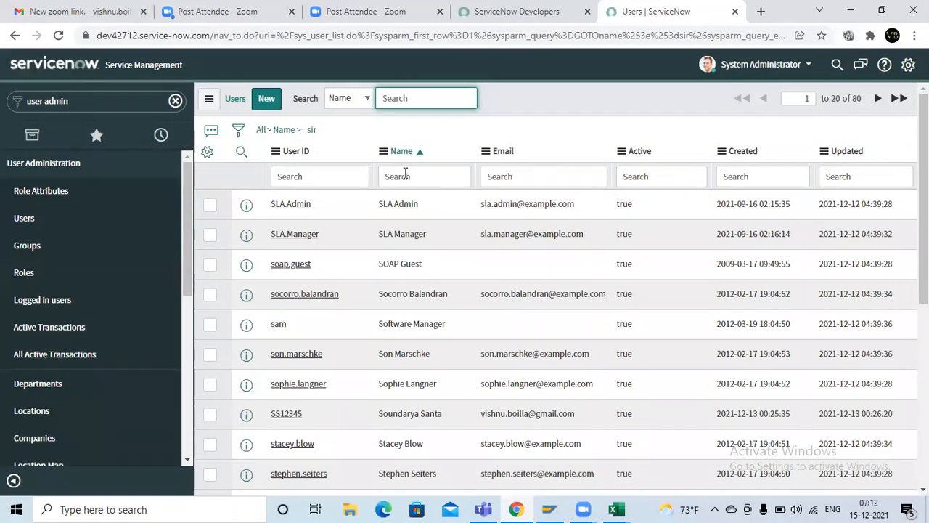
pyautogui.write('s')
pyautogui.press('BackSpace')
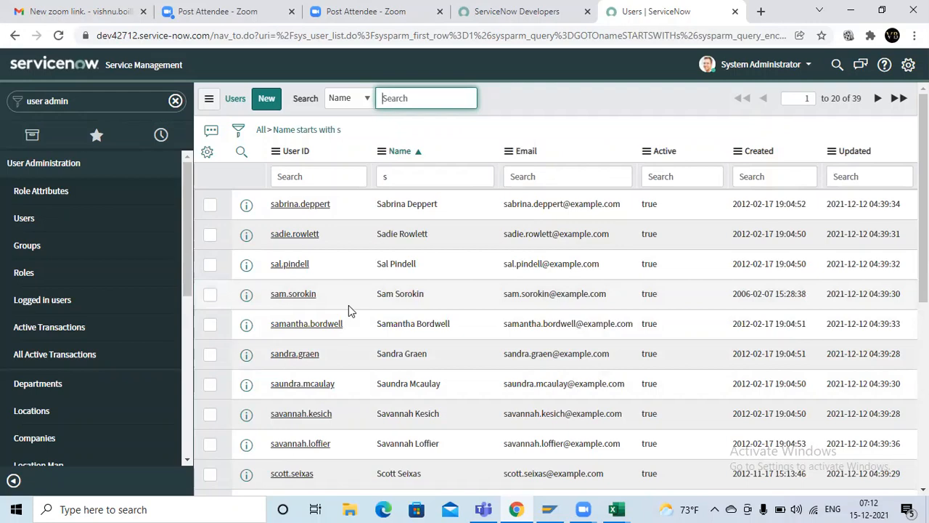
pyautogui.scroll(-2, 348, 304)
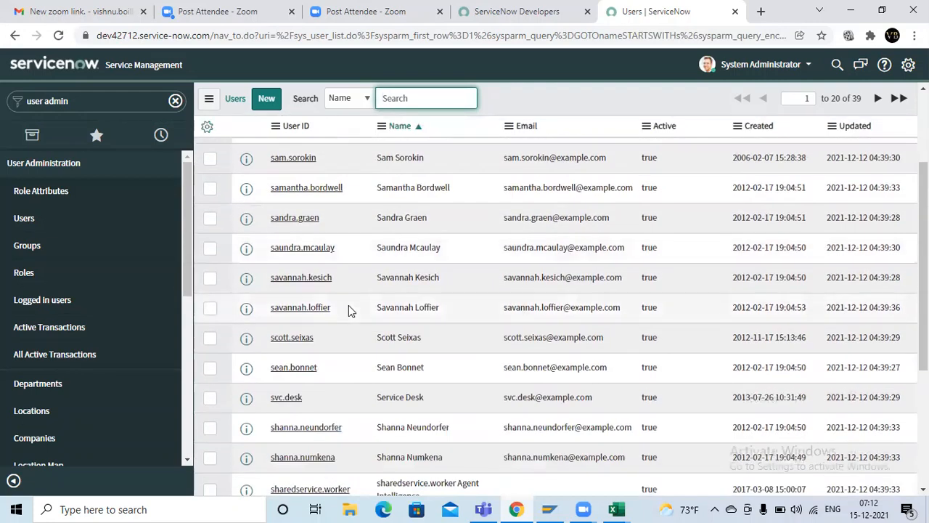
pyautogui.scroll(-1, 349, 305)
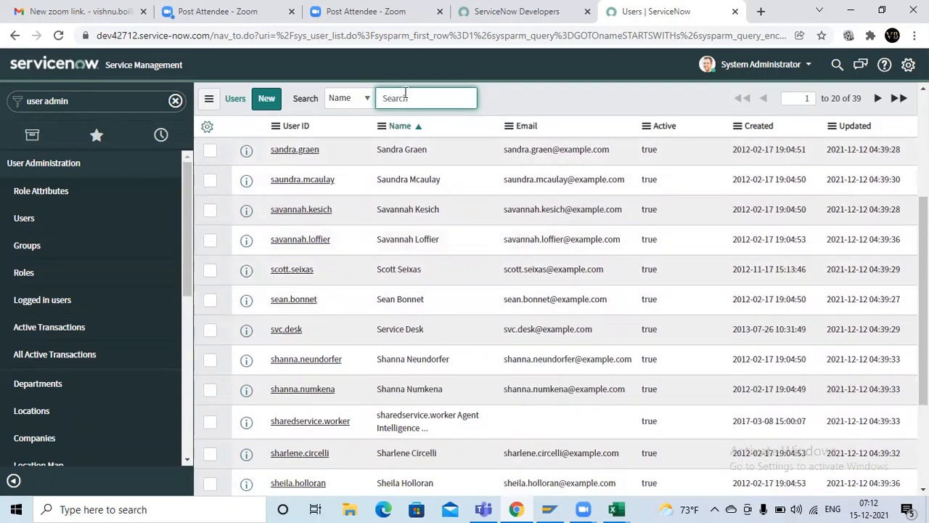
# Step: Search the Users list by a third user's first name and repeat the same search
pyautogui.write('raja')
pyautogui.press('Return')
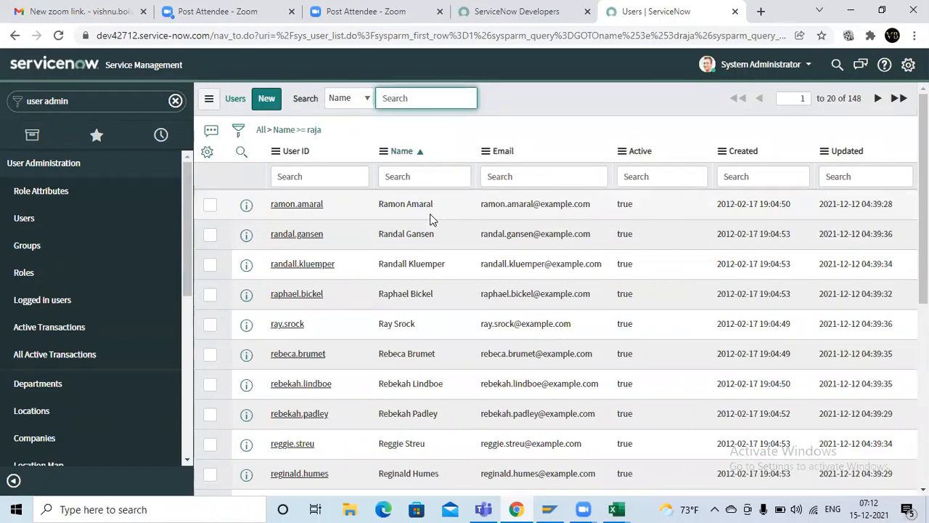
pyautogui.click(390, 97)
pyautogui.write('ra')
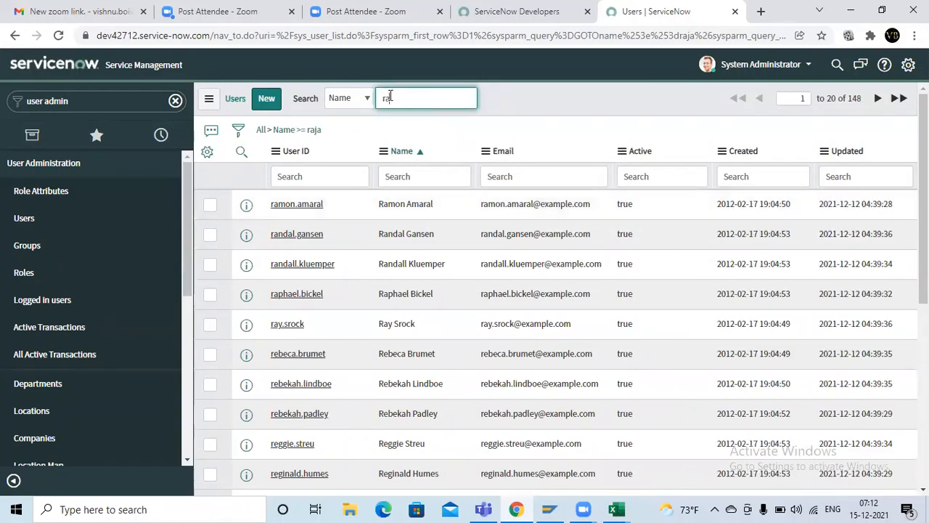
pyautogui.write('ja')
pyautogui.press('Return')
# Step: Open Impersonate User for the System Administrator account, view the recent impersonations, and dismiss it without choosing anyone
pyautogui.click(761, 64)
pyautogui.click(774, 103)
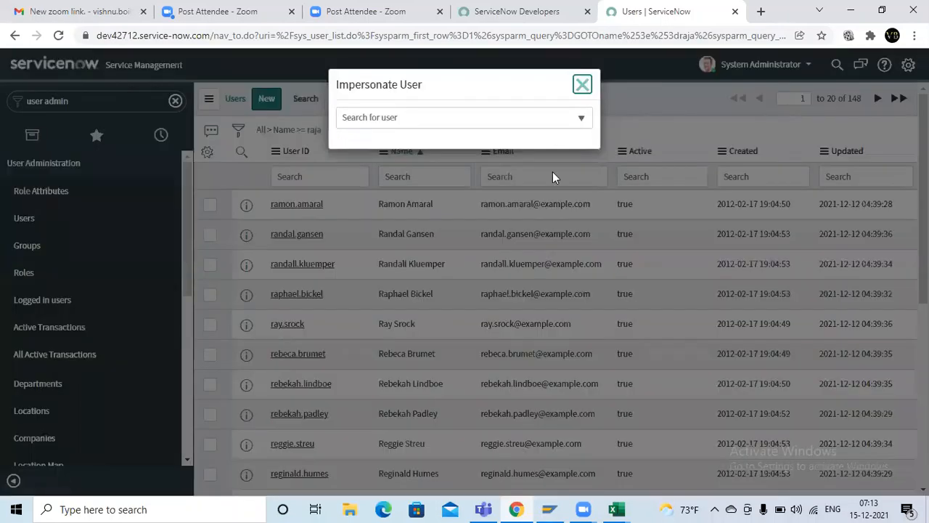
pyautogui.moveTo(452, 95); pyautogui.dragTo(468, 197)
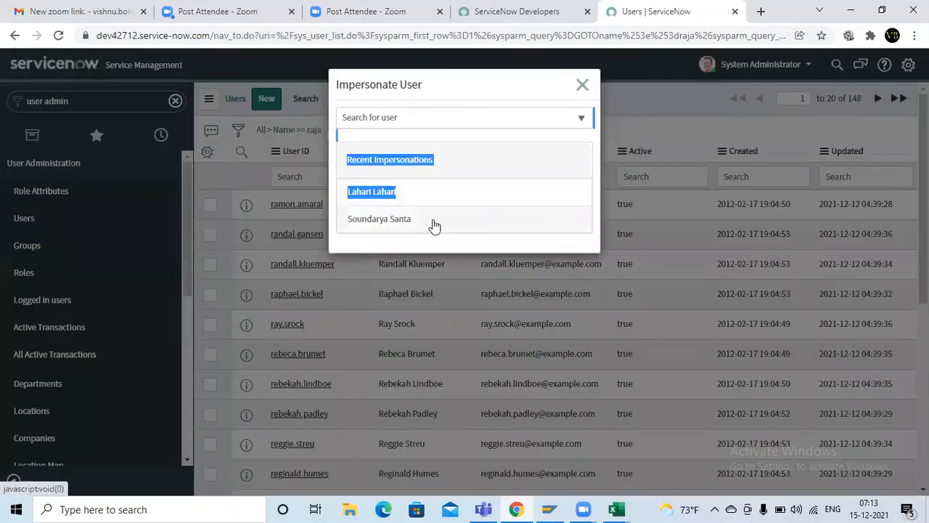
pyautogui.click(421, 172)
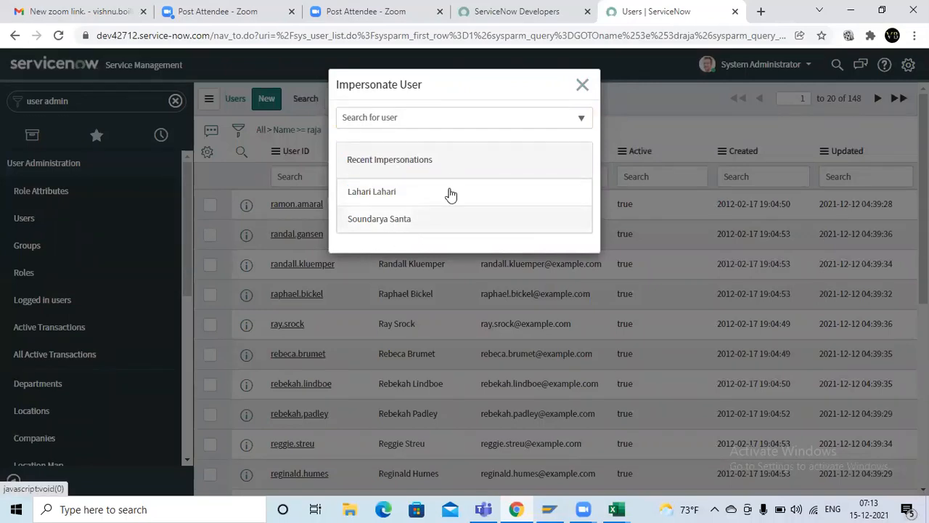
pyautogui.click(662, 86)
# Step: Sign out of the ServiceNow Developer site and close the instance's Users page
pyautogui.click(537, 11)
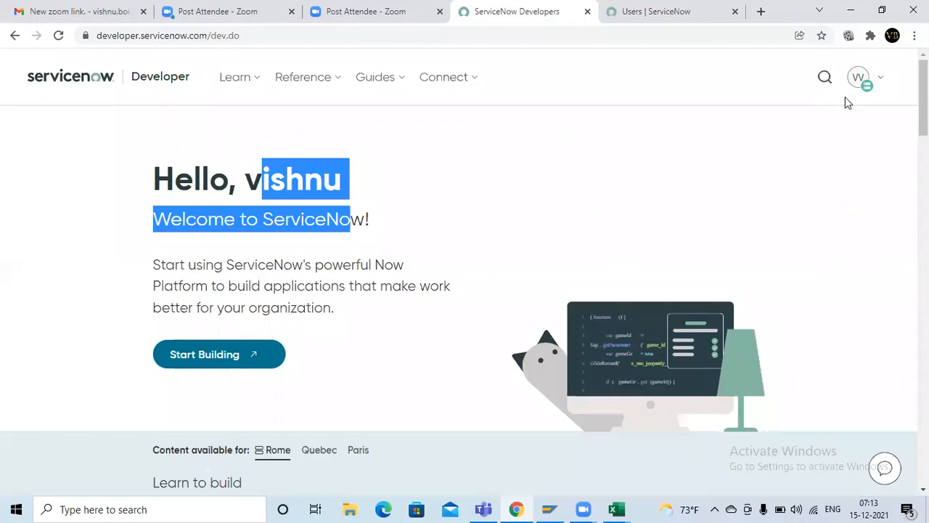
pyautogui.click(875, 82)
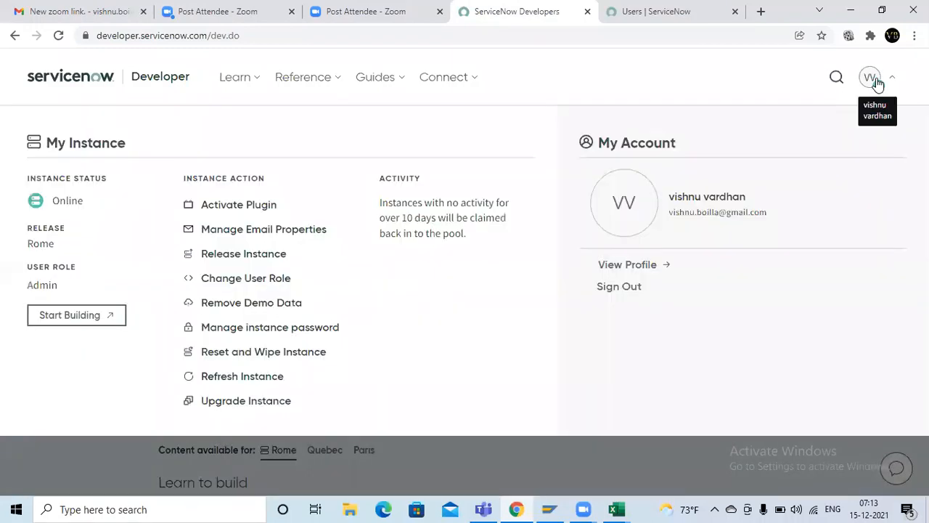
pyautogui.click(617, 289)
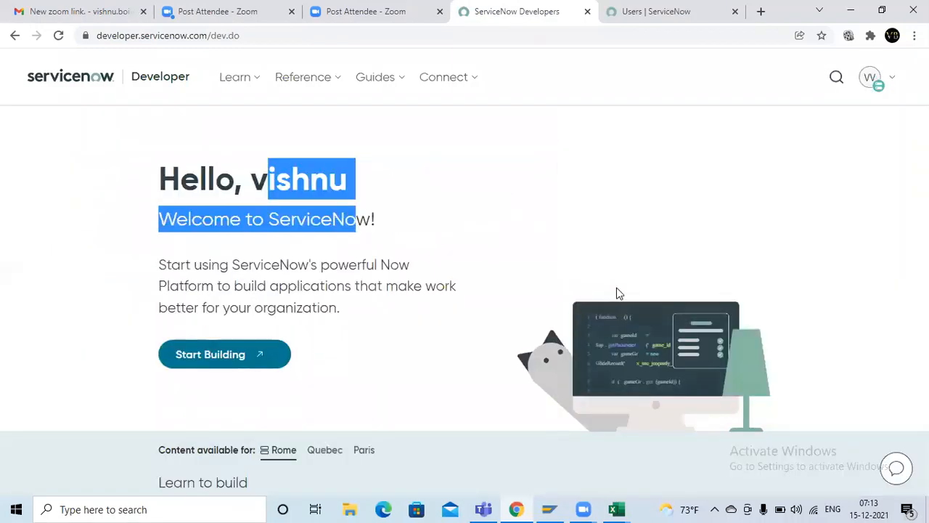
pyautogui.click(681, 8)
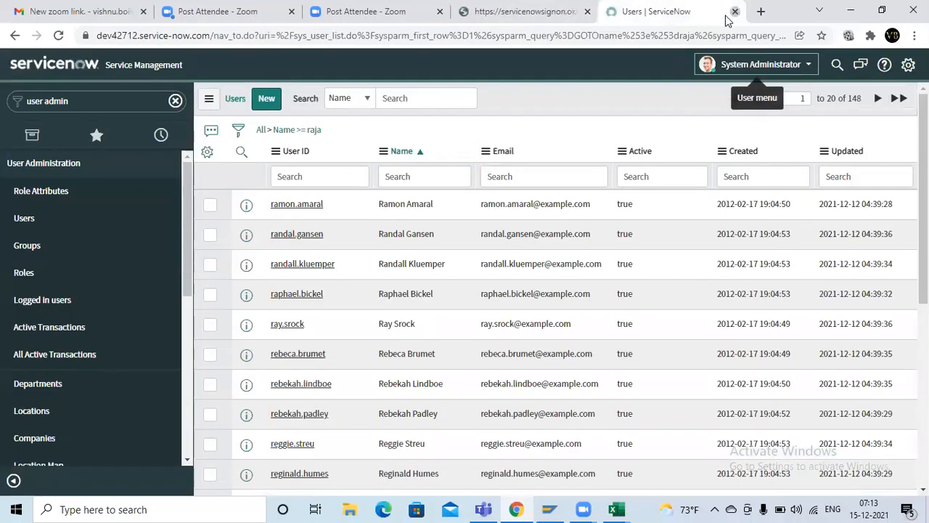
pyautogui.click(735, 11)
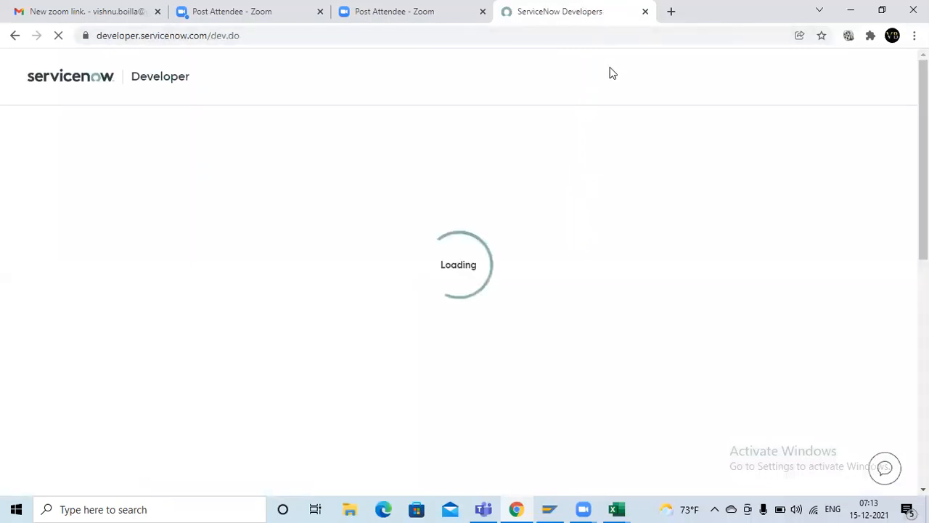
# Step: Sign in to the ServiceNow Developer Program with the other saved account's e-mail and its stored password
pyautogui.click(874, 77)
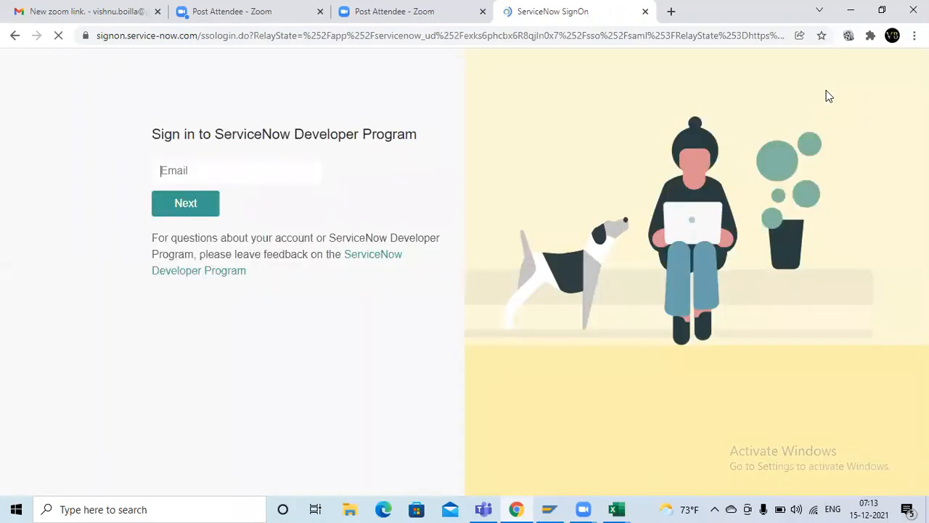
pyautogui.click(291, 165)
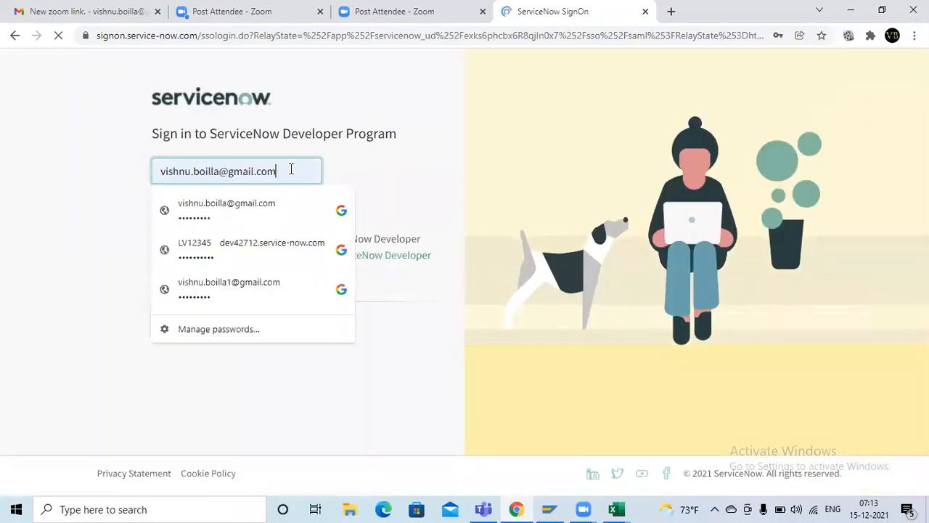
pyautogui.click(230, 289)
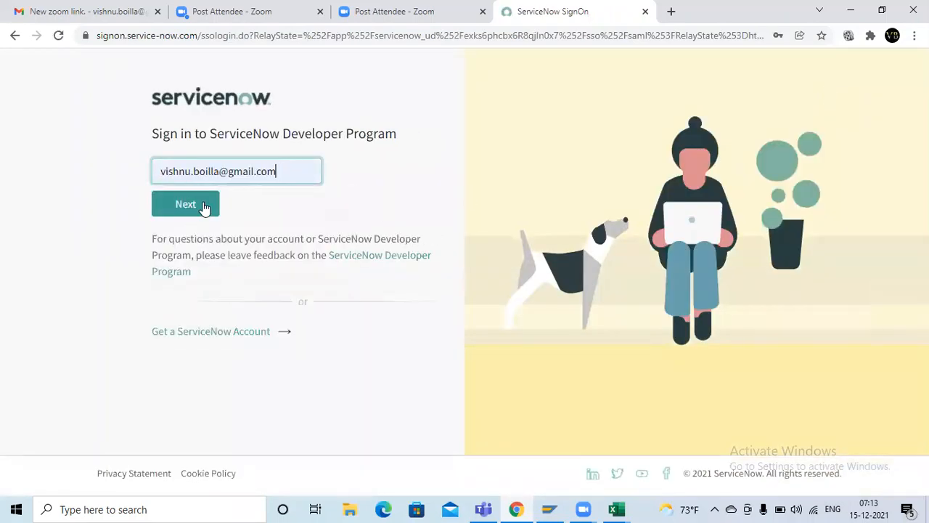
pyautogui.click(222, 171)
pyautogui.press('BackSpace')
pyautogui.click(219, 172)
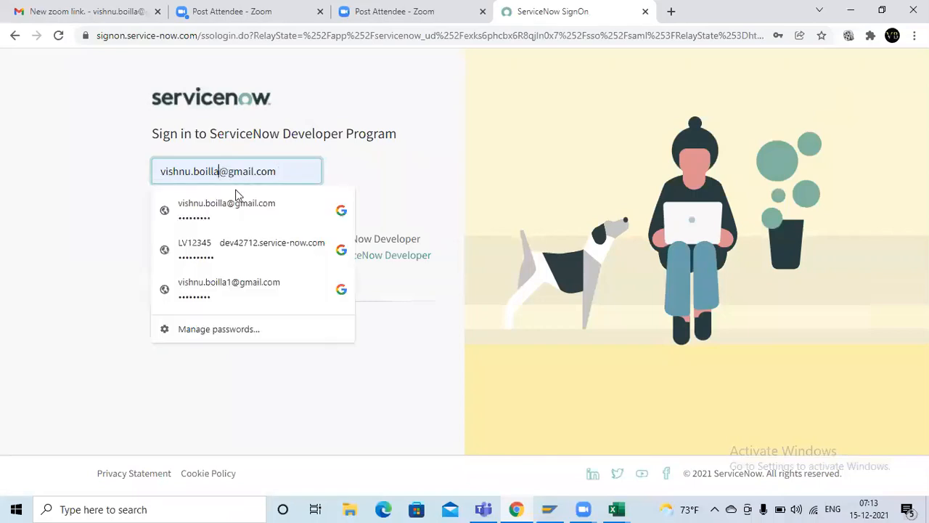
pyautogui.click(239, 283)
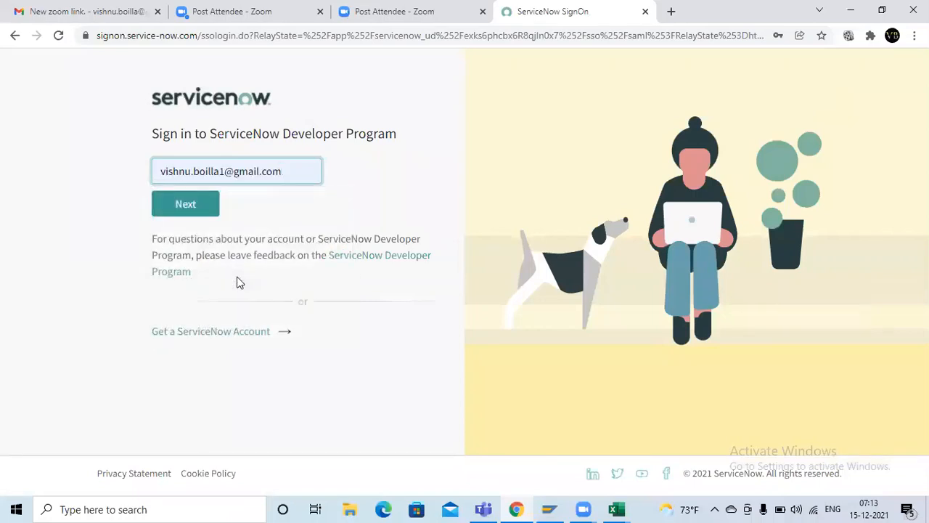
pyautogui.click(208, 216)
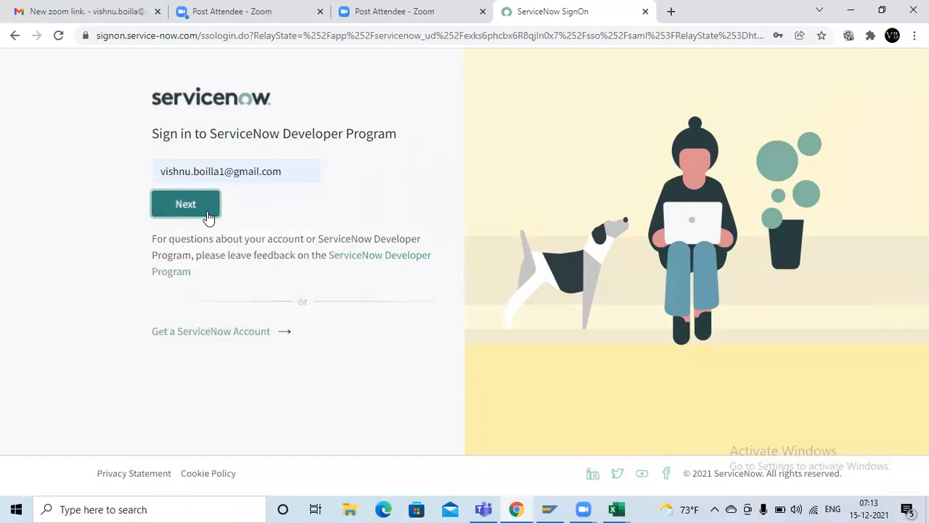
pyautogui.click(198, 241)
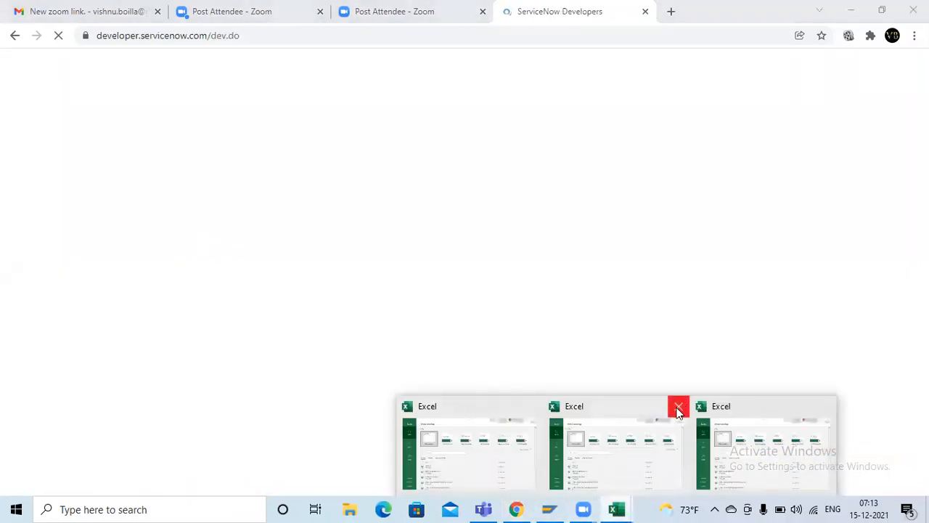
# Step: Close a surplus Excel start window, switch to Excel with a blank workbook and dismiss the Document Recovery list
pyautogui.click(678, 408)
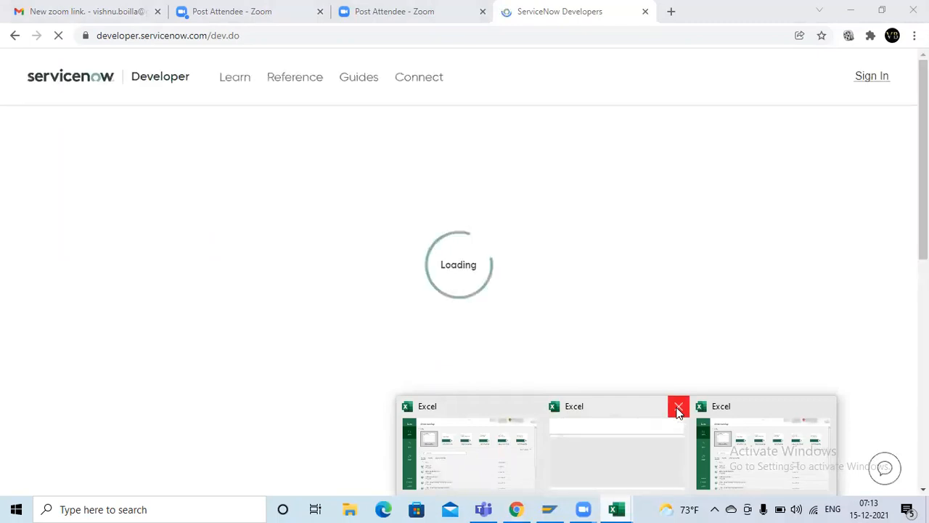
pyautogui.click(729, 445)
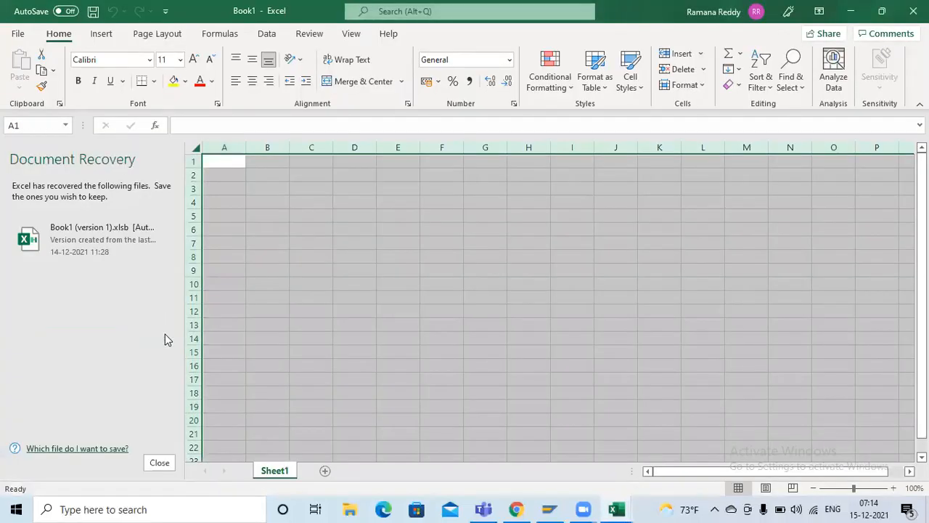
pyautogui.click(167, 465)
pyautogui.click(336, 215)
pyautogui.click(326, 229)
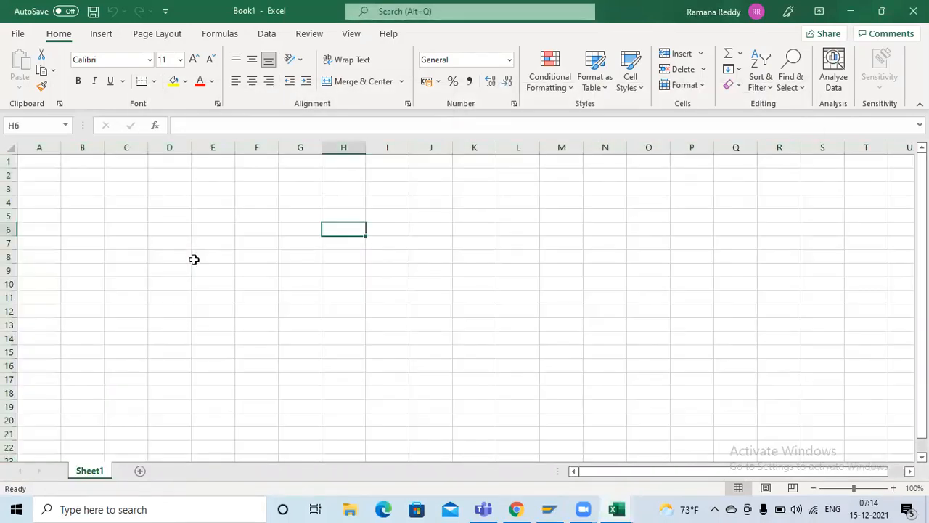
# Step: Enter "Support consultant" in cell C4 and fit the width of column C to the text
pyautogui.click(193, 259)
pyautogui.keyDown('ctrl'); pyautogui.scroll(5, 194, 260); pyautogui.keyUp('ctrl')
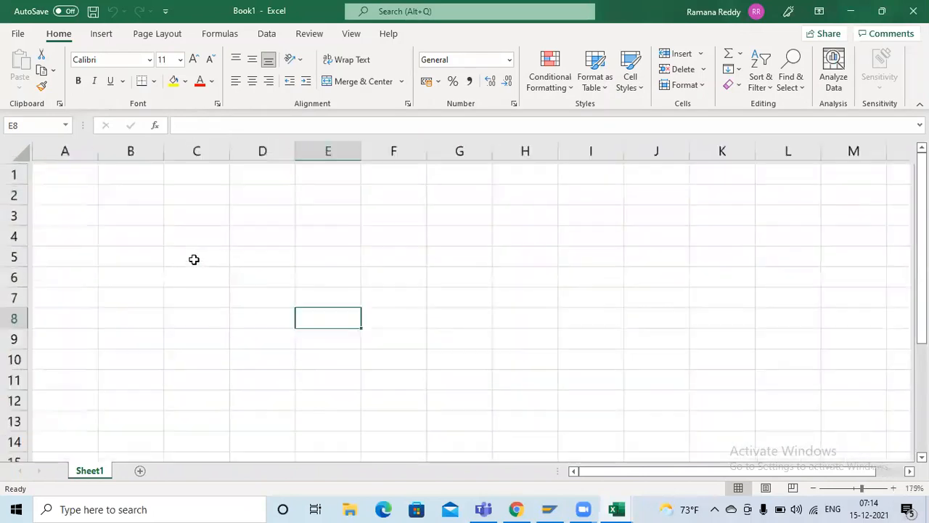
pyautogui.click(226, 247)
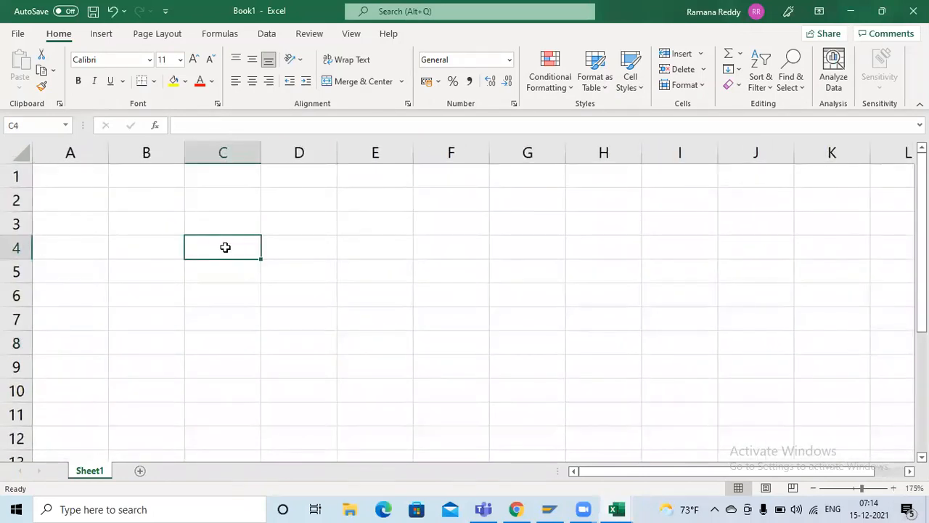
pyautogui.write('Support co')
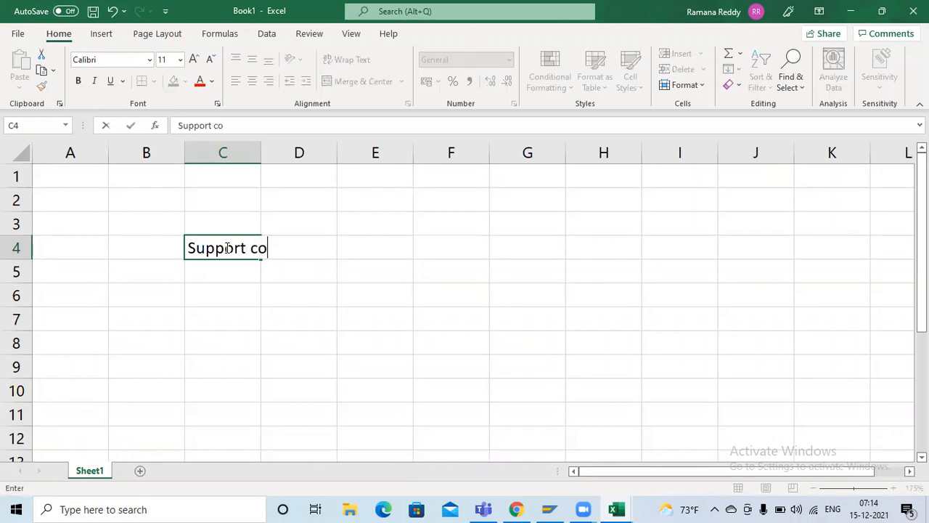
pyautogui.write('nsultant')
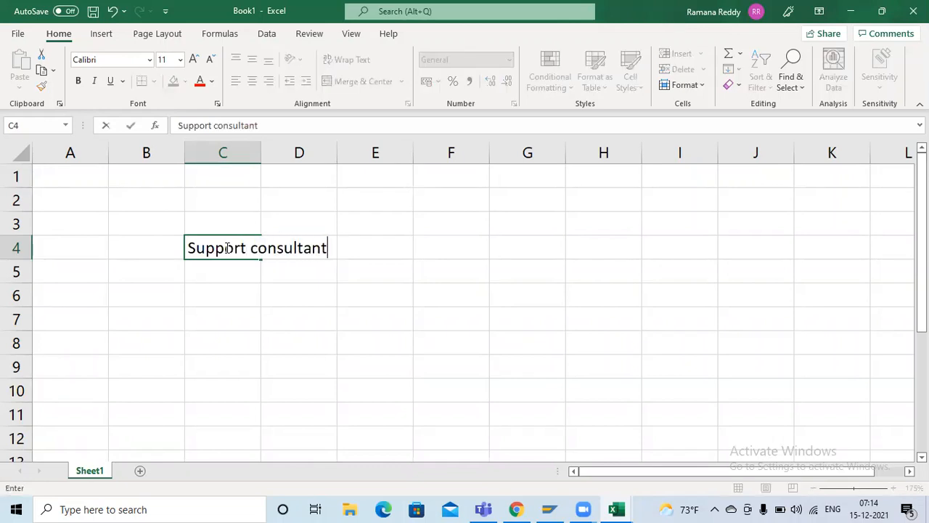
pyautogui.press('Tab')
pyautogui.press('Tab')
pyautogui.moveTo(259, 147); pyautogui.dragTo(259, 147)
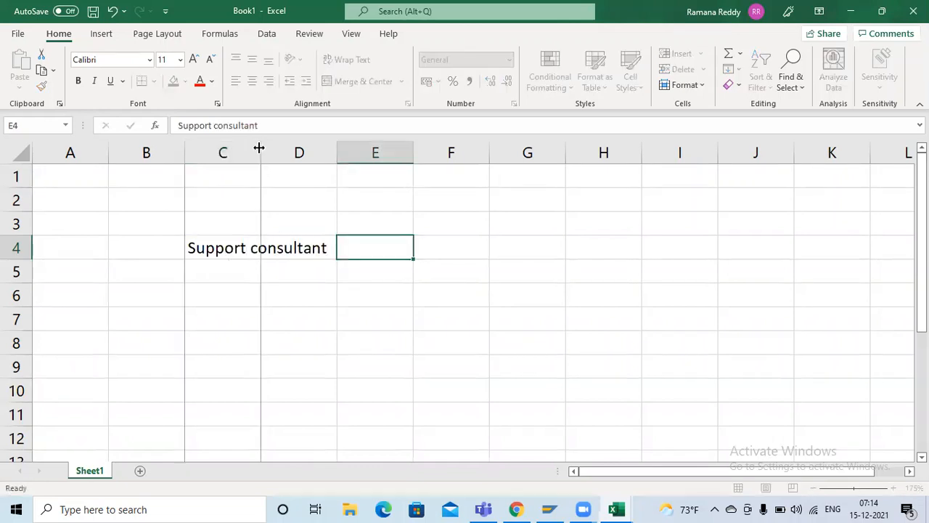
pyautogui.doubleClick(259, 147)
pyautogui.click(260, 148)
# Step: Enter "End user" in cell E4 as the second heading
pyautogui.click(453, 242)
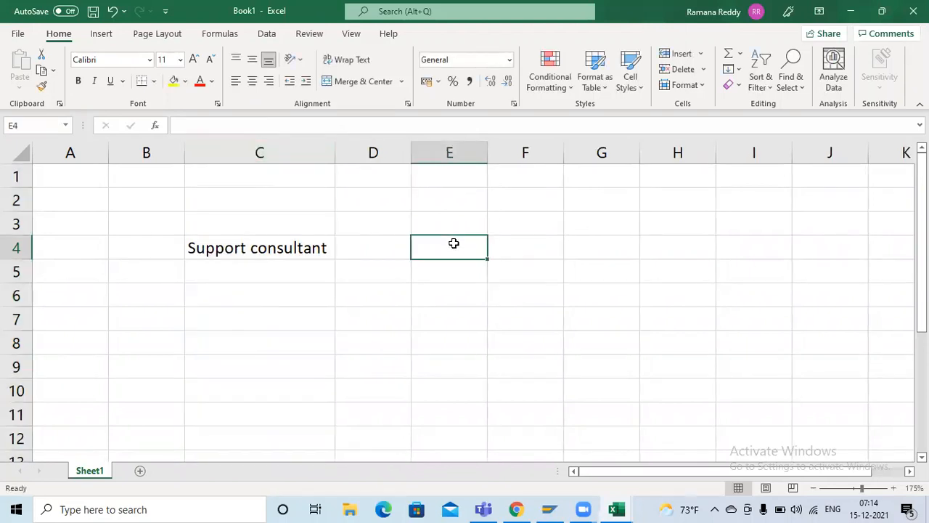
pyautogui.write('End user')
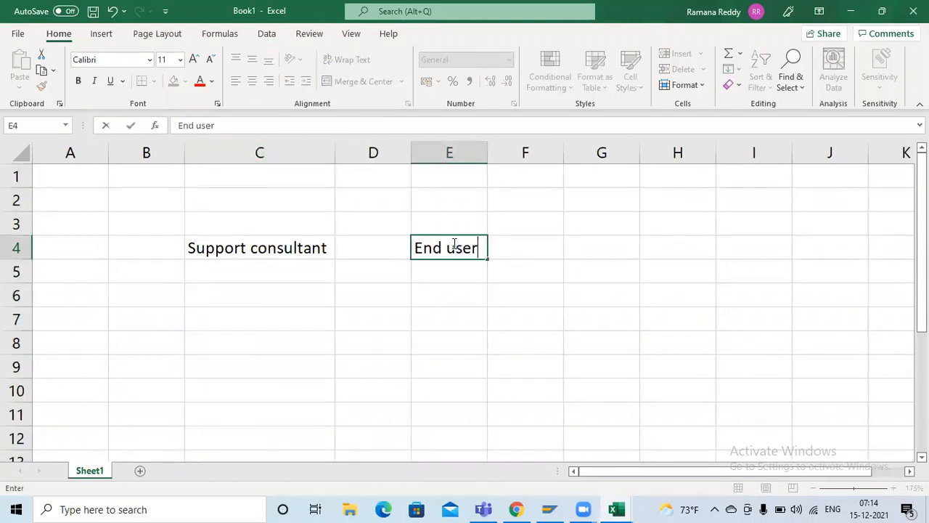
pyautogui.press('Return')
# Step: Switch to the ServiceNow Developer page in Chrome and check whether the instance is ready
pyautogui.hotkey('alt', 'Tab')
pyautogui.hotkey('alt', 'Tab')
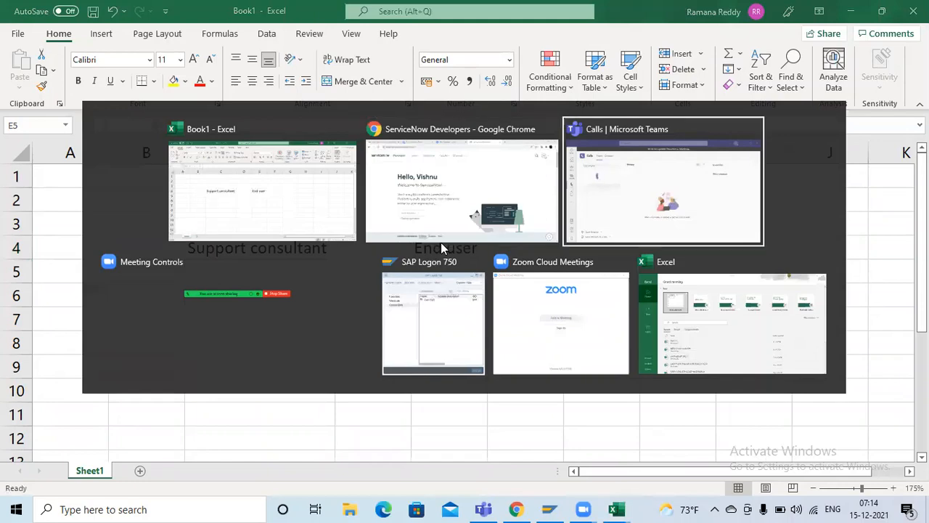
pyautogui.hotkey('alt', 'Tab')
pyautogui.hotkey('alt', 'Tab')
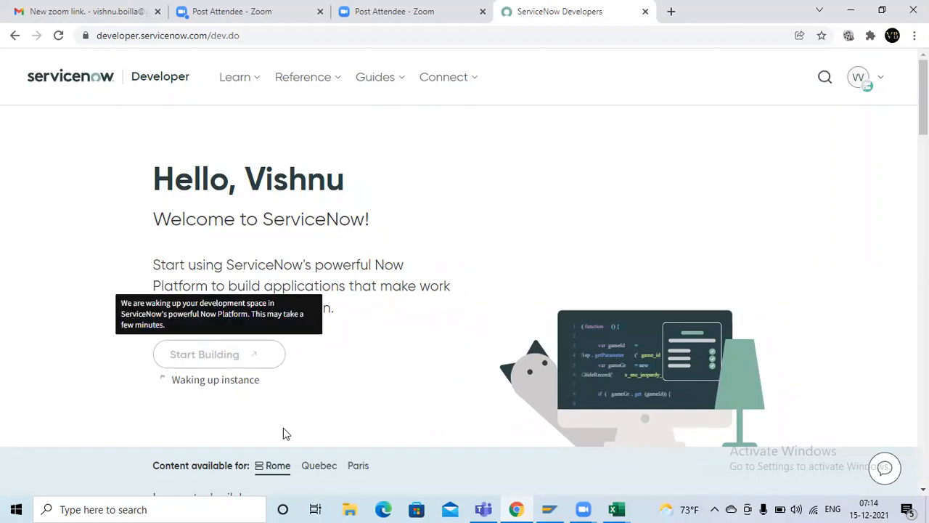
# Step: Return to the Excel workbook and enter the headings "Roles" in cell H4 and "Groups" in J4
pyautogui.hotkey('alt', 'Tab')
pyautogui.hotkey('alt', 'Tab')
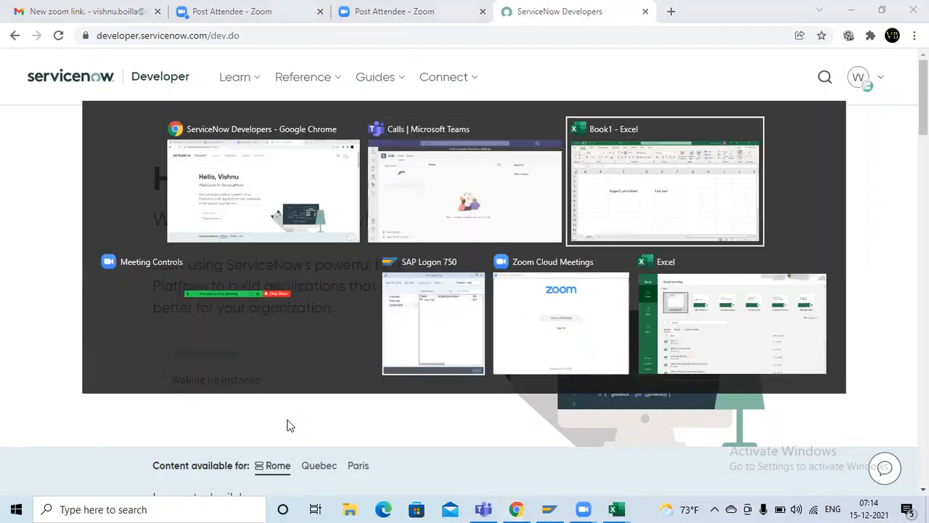
pyautogui.click(744, 250)
pyautogui.click(700, 247)
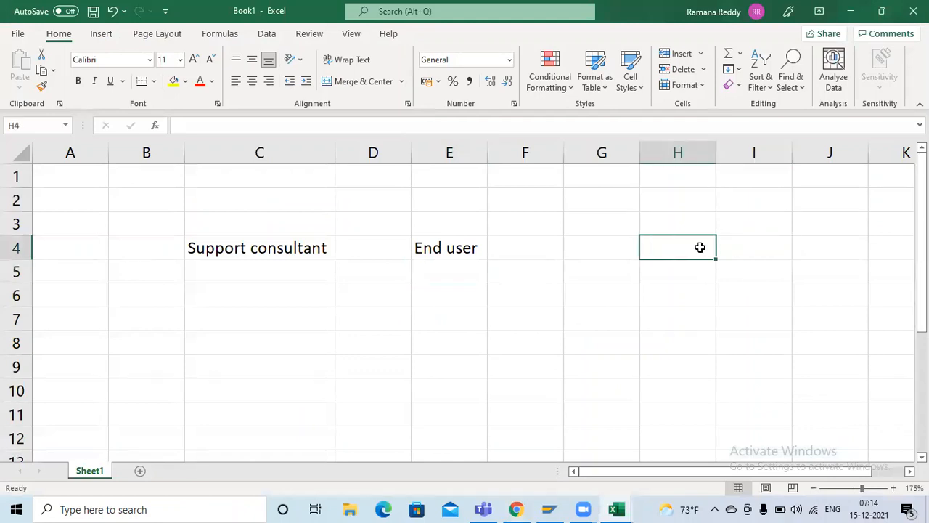
pyautogui.write('Roles')
pyautogui.press('Tab')
pyautogui.press('Tab')
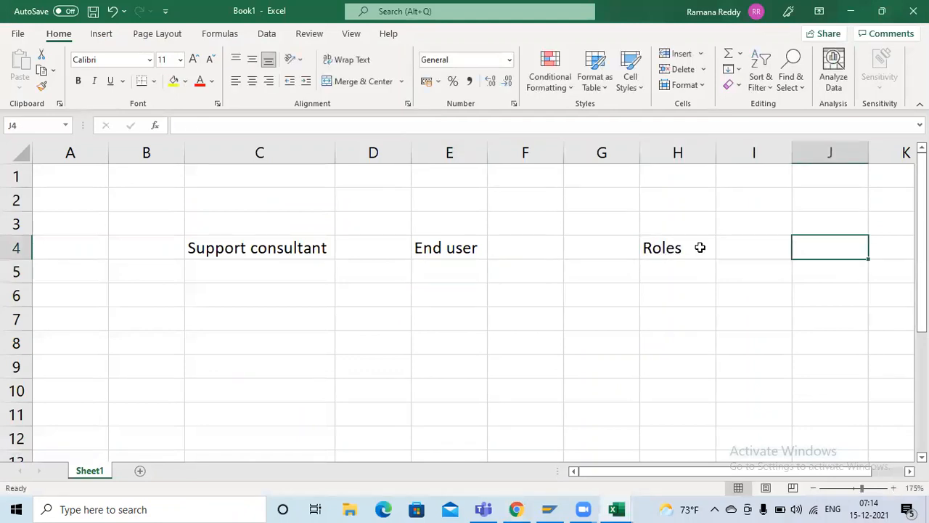
pyautogui.write('Groups')
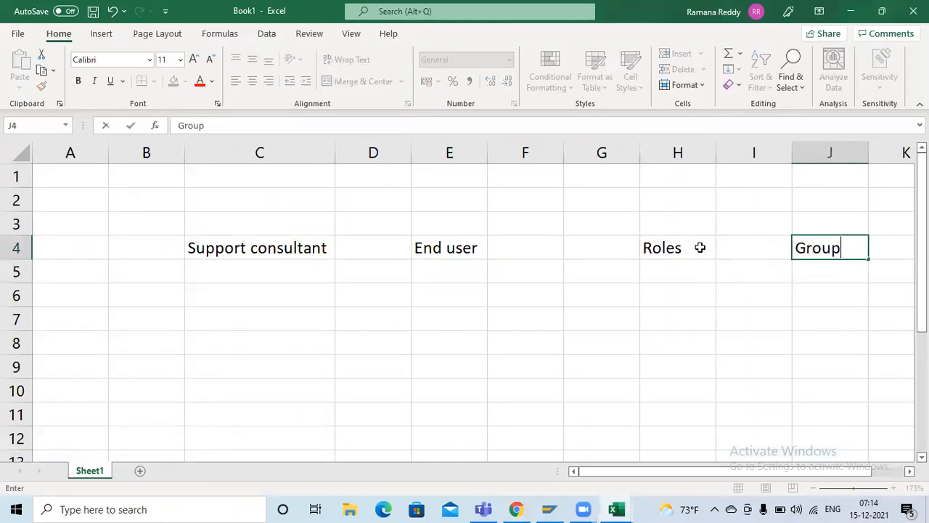
pyautogui.press('Return')
# Step: Check the instance's progress again on the ServiceNow Developer page in Chrome and return to the Excel workbook
pyautogui.hotkey('alt', 'Tab')
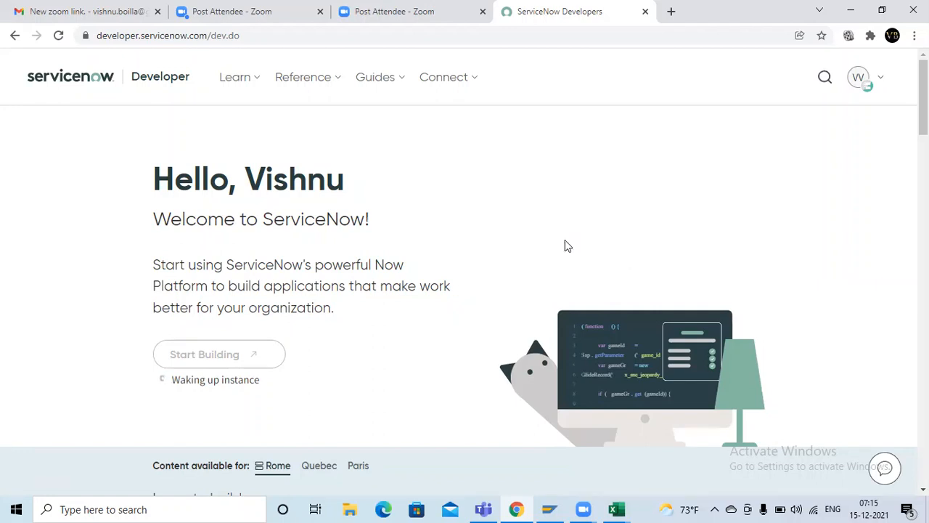
pyautogui.hotkey('alt', 'Tab')
pyautogui.click(352, 274)
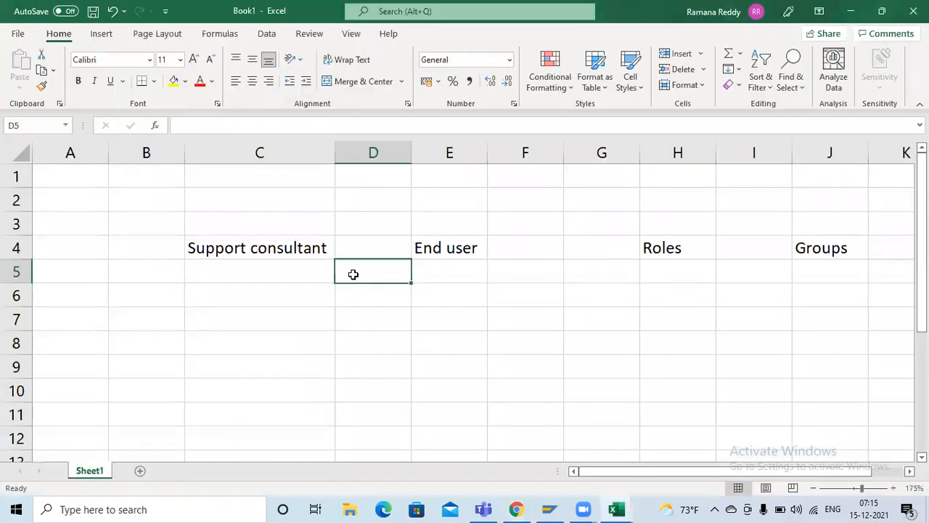
# Step: Enter "xxx" in cell C5 below Support consultant and "yyyy" in E5 below End user
pyautogui.click(271, 244)
pyautogui.click(263, 276)
pyautogui.write('xxx')
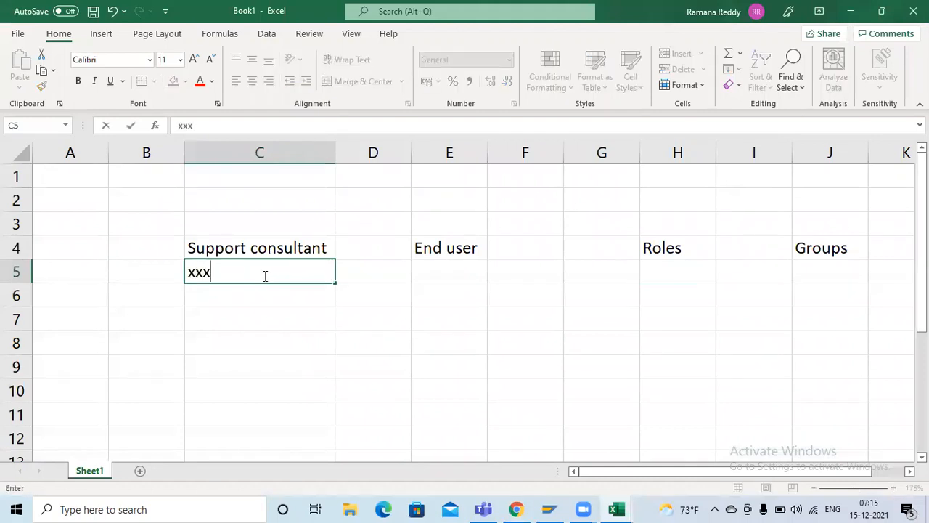
pyautogui.click(400, 276)
pyautogui.click(418, 275)
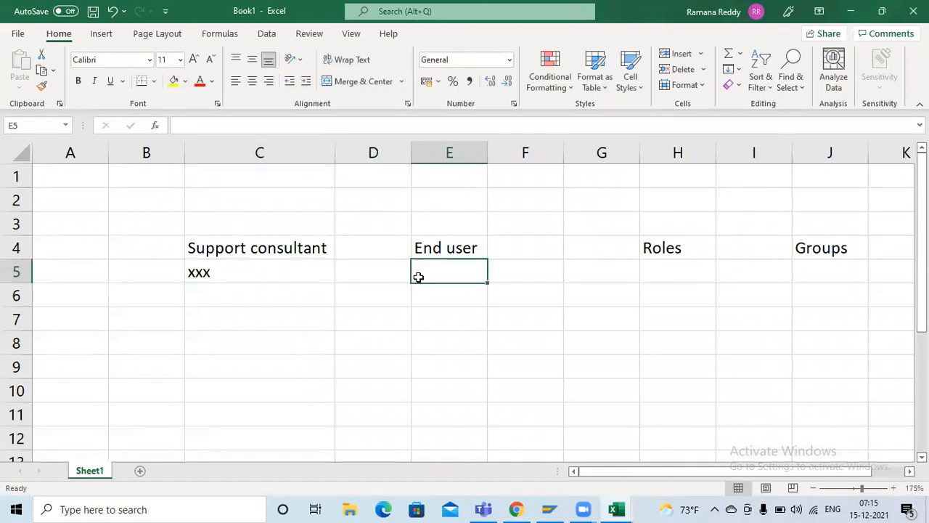
pyautogui.write('yyyy')
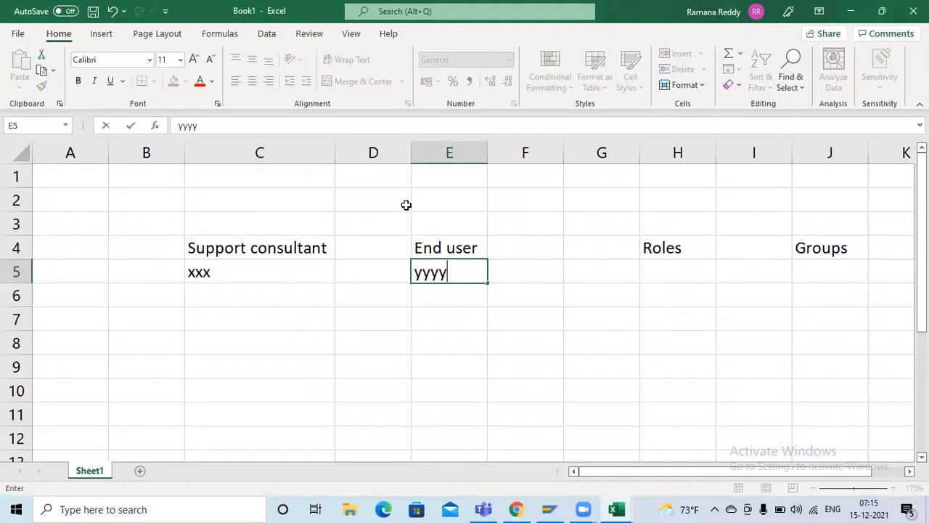
pyautogui.click(406, 203)
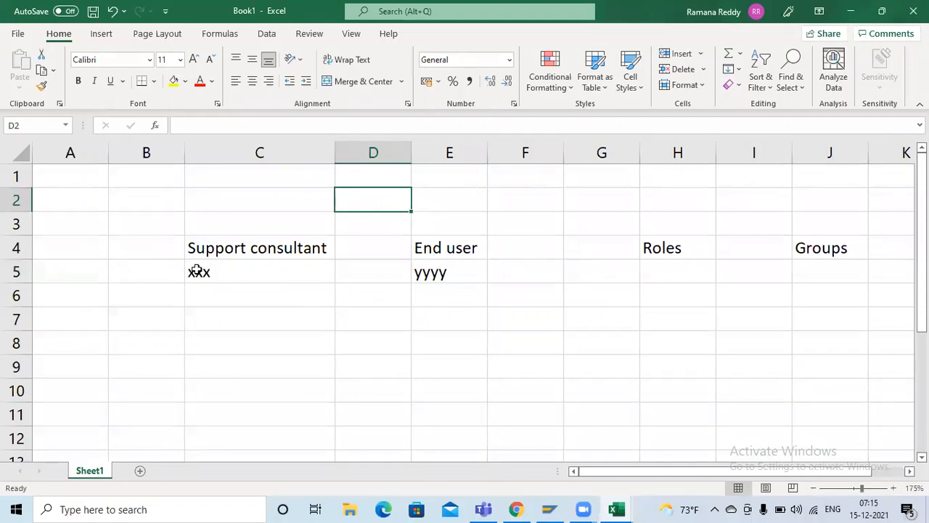
pyautogui.moveTo(197, 273); pyautogui.dragTo(442, 273)
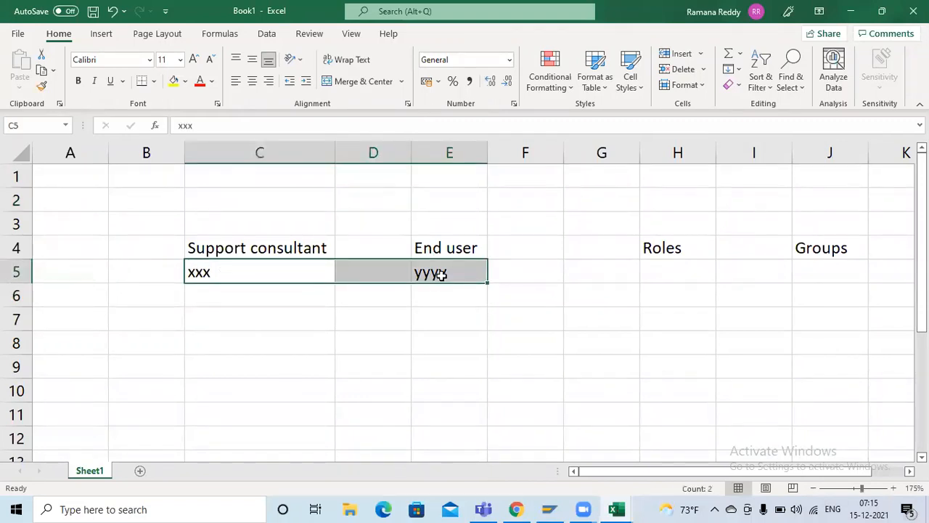
pyautogui.click(666, 252)
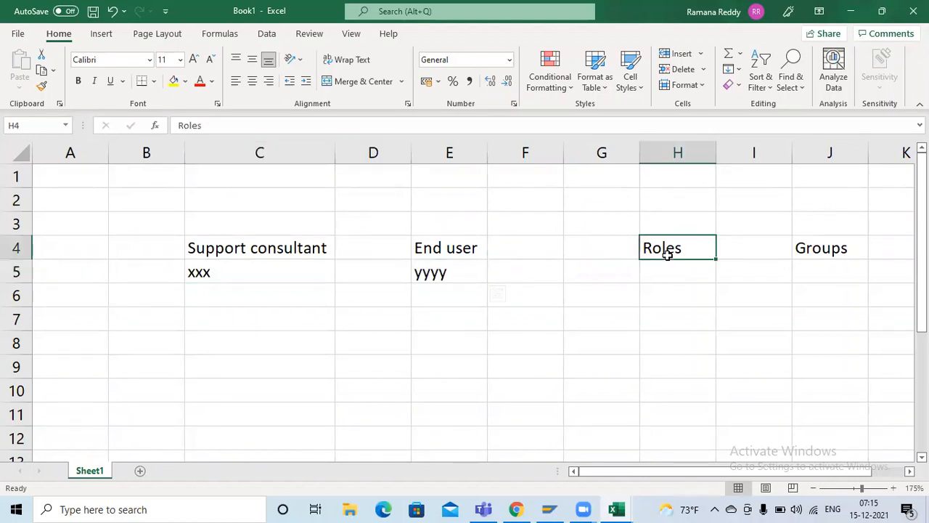
pyautogui.click(818, 249)
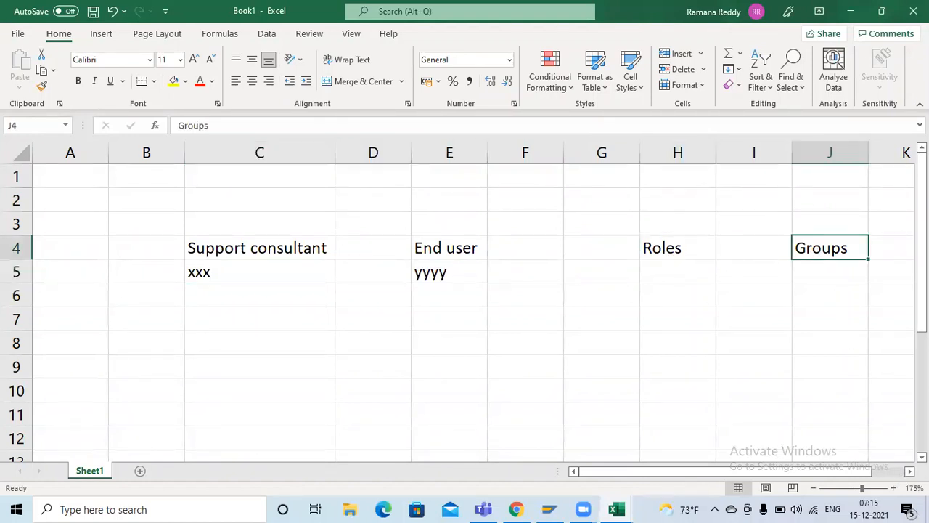
# Step: Widen column J slightly and enter "TATA" in cell J6 under the Groups heading
pyautogui.click(909, 472)
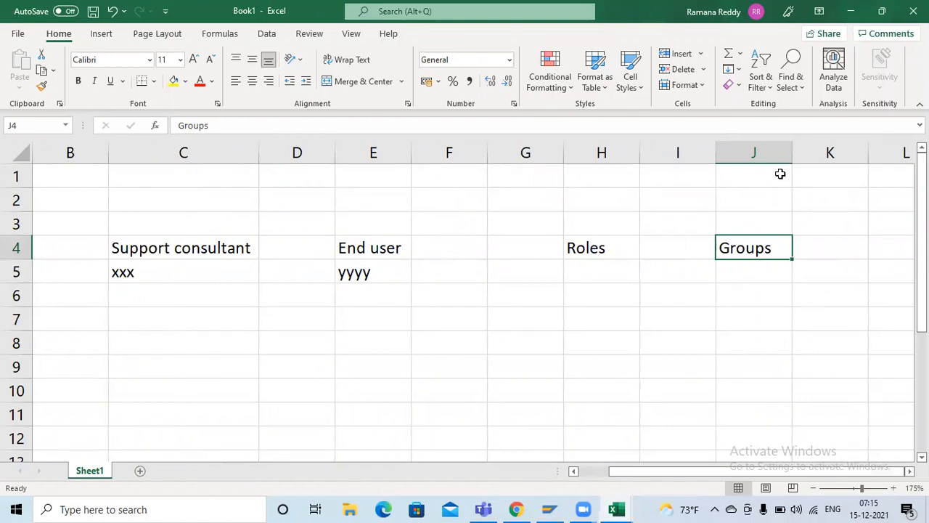
pyautogui.moveTo(792, 154); pyautogui.dragTo(810, 153)
pyautogui.click(757, 289)
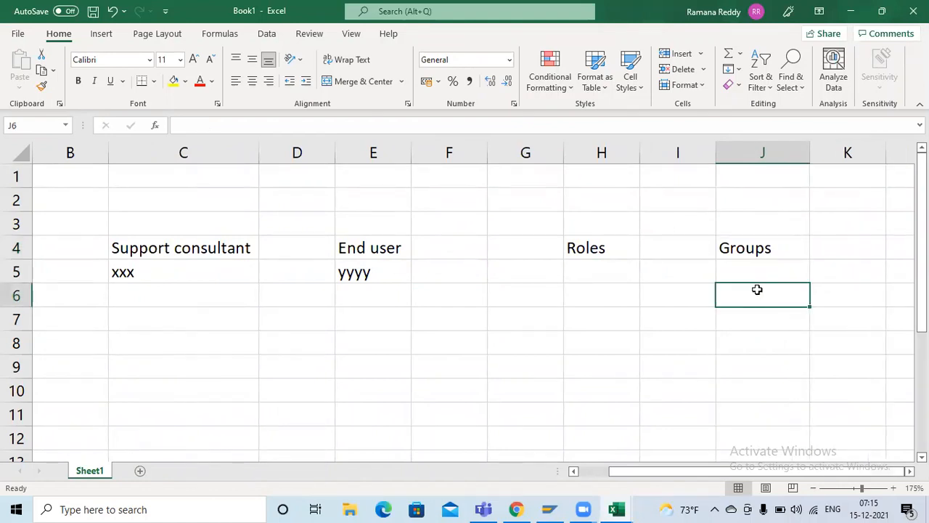
pyautogui.write('TATA')
pyautogui.click(747, 327)
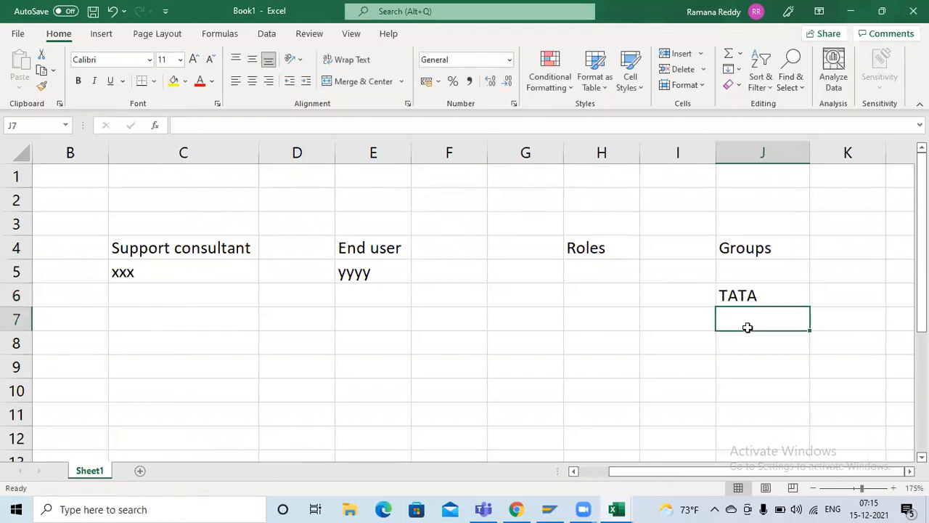
# Step: Enter "Support team" in cell J8, two rows below TATA
pyautogui.press('Return')
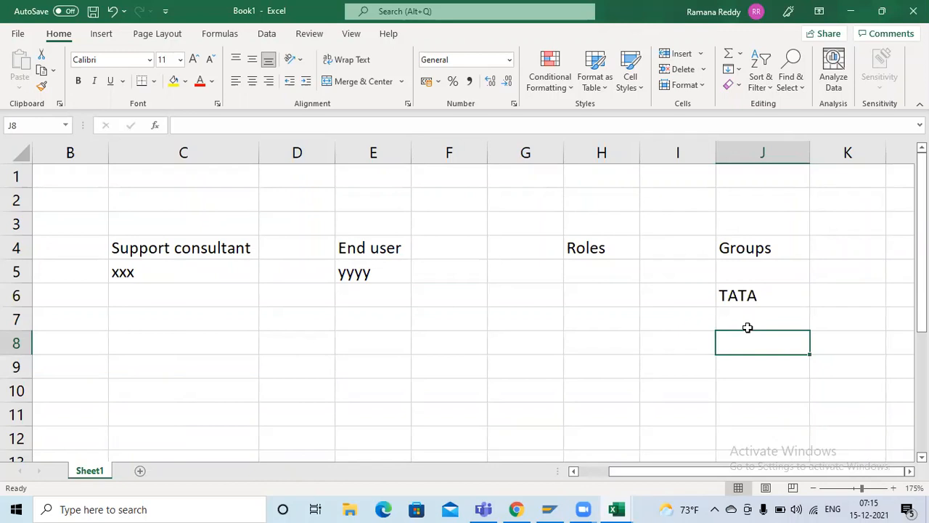
pyautogui.write('Supp')
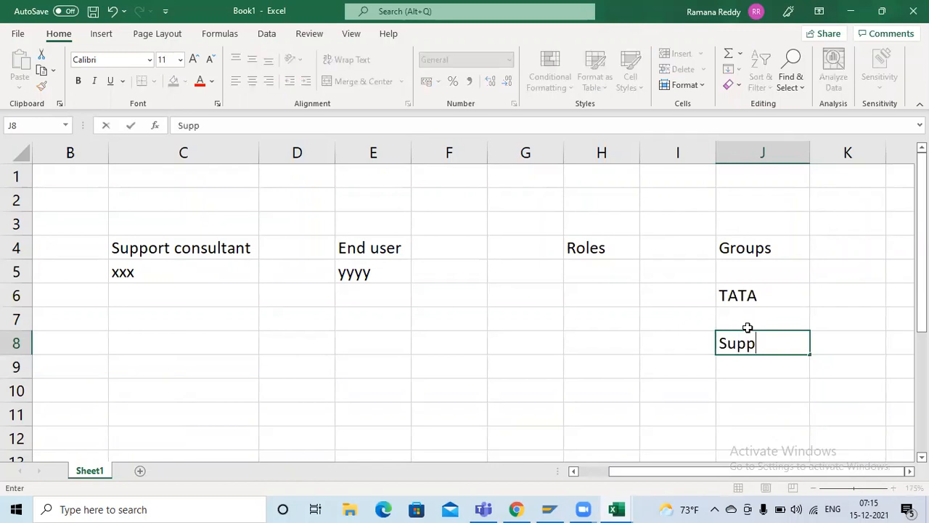
pyautogui.write('ort team')
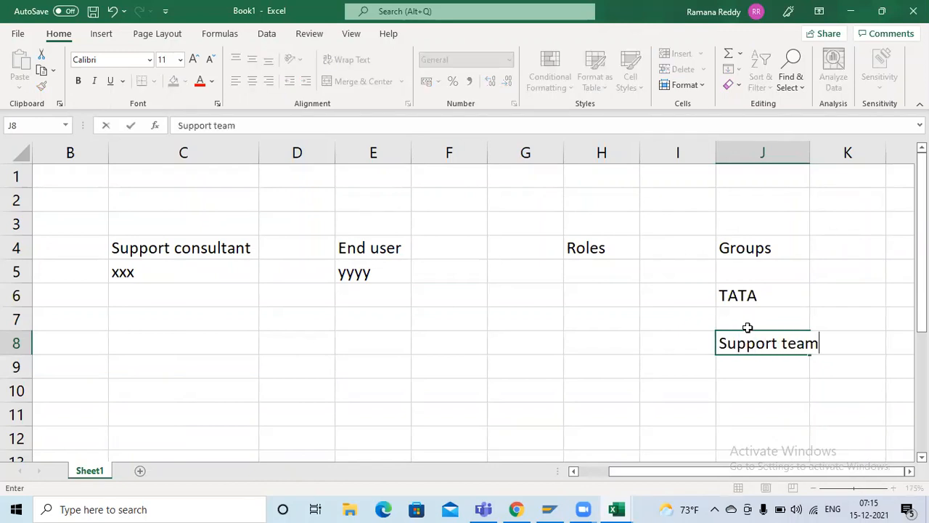
pyautogui.press('Return')
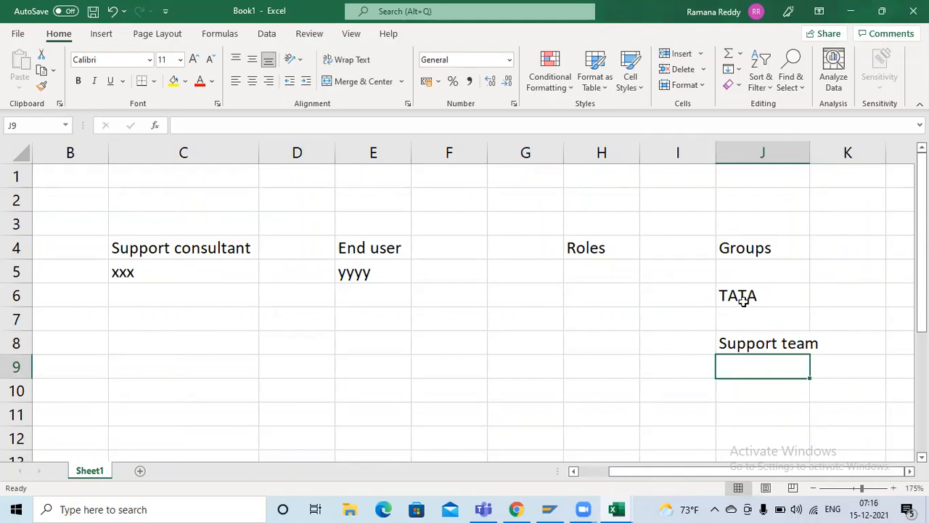
# Step: Enter "deloittle" in cell K1 above and beside the Groups column
pyautogui.click(742, 301)
pyautogui.click(853, 181)
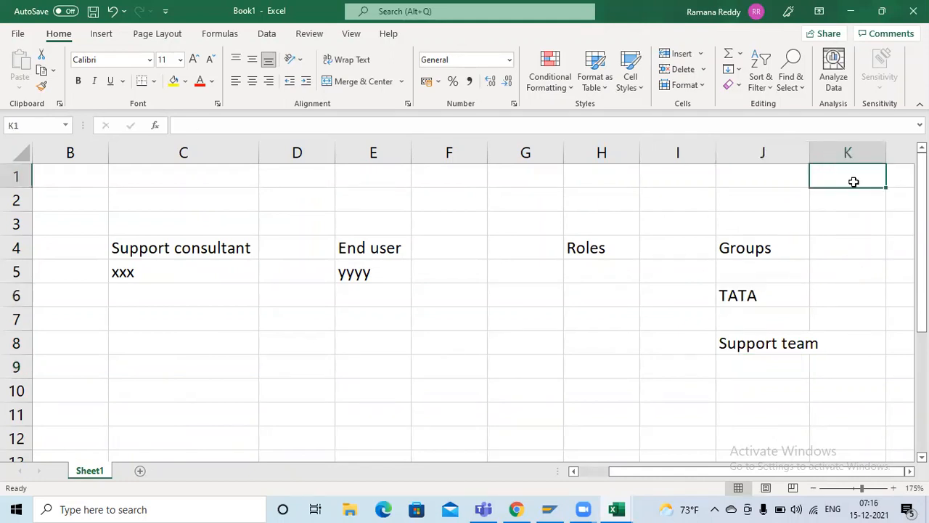
pyautogui.write('deloittle')
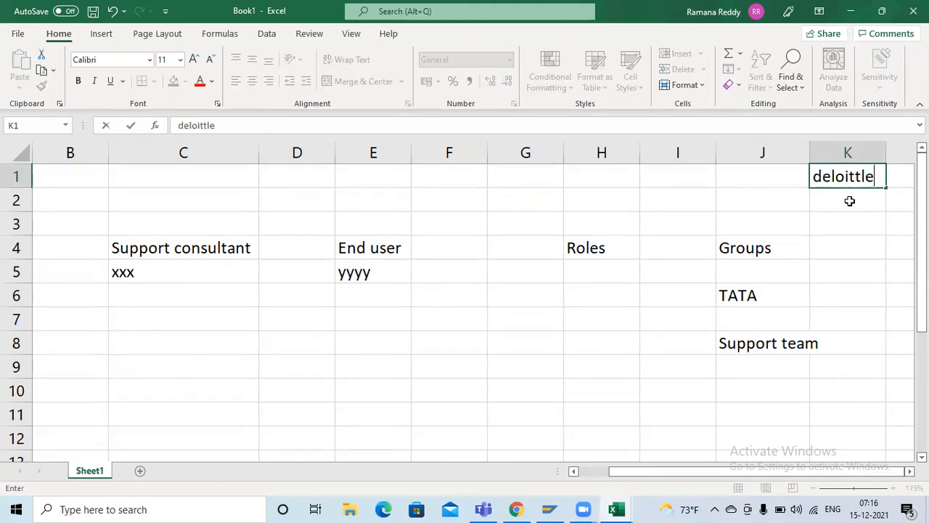
pyautogui.click(849, 201)
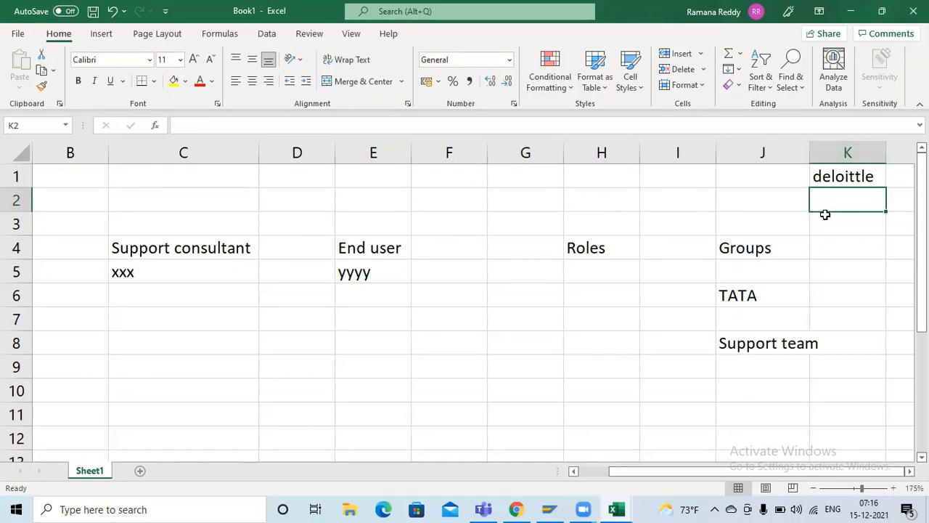
# Step: Enter 6 in cell K2 below deloittle and list 1 to 6 in cells J9 to J14 below Support team
pyautogui.write('6')
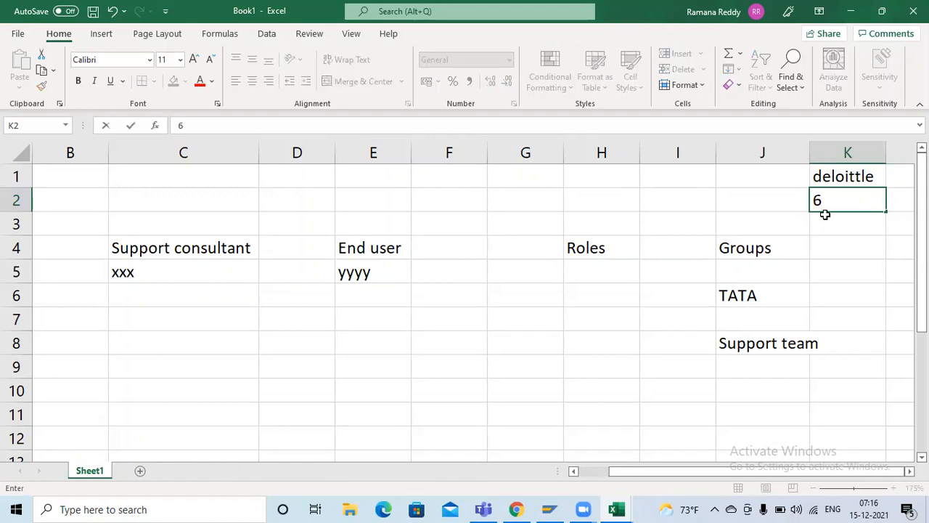
pyautogui.click(770, 297)
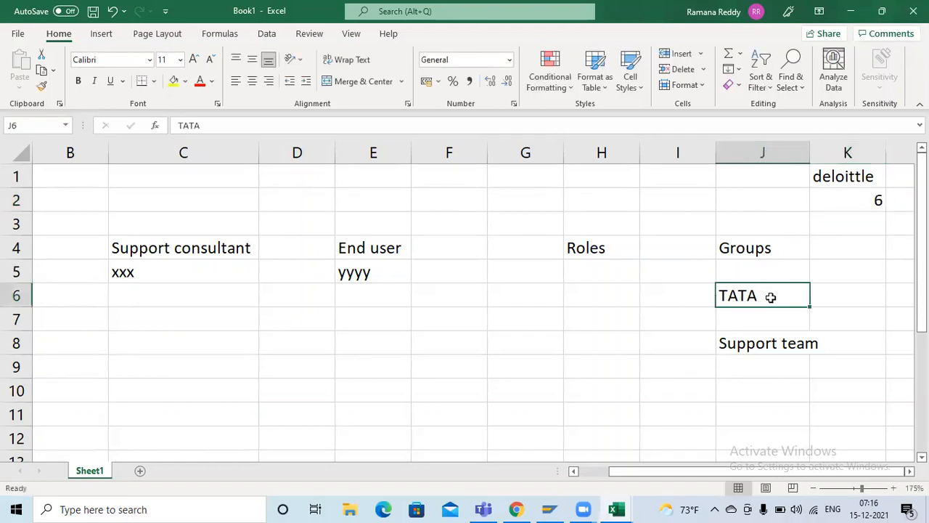
pyautogui.click(764, 365)
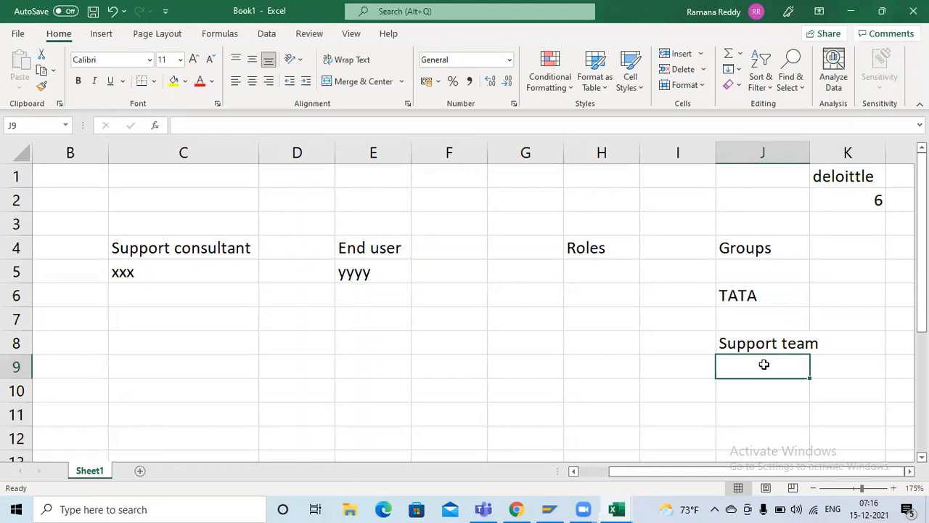
pyautogui.write('1 2 3 4 ')
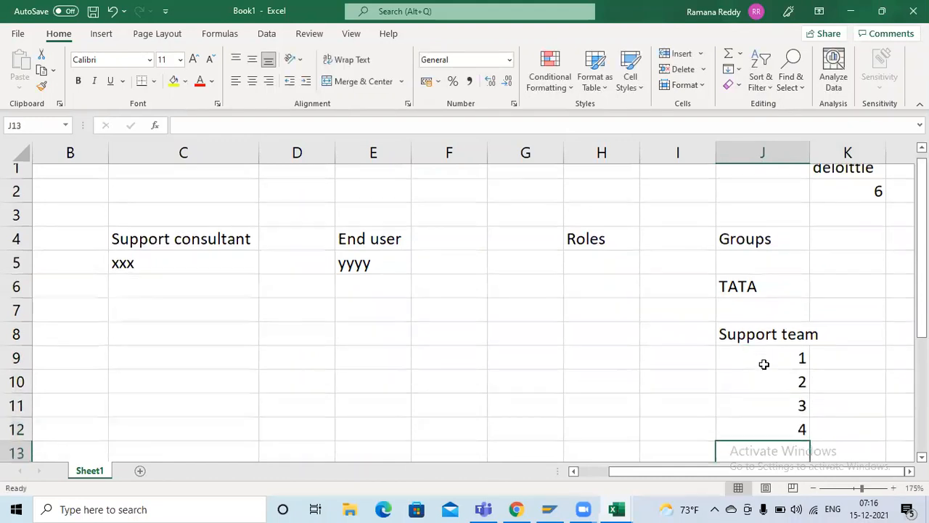
pyautogui.write('5 6')
pyautogui.press('Return')
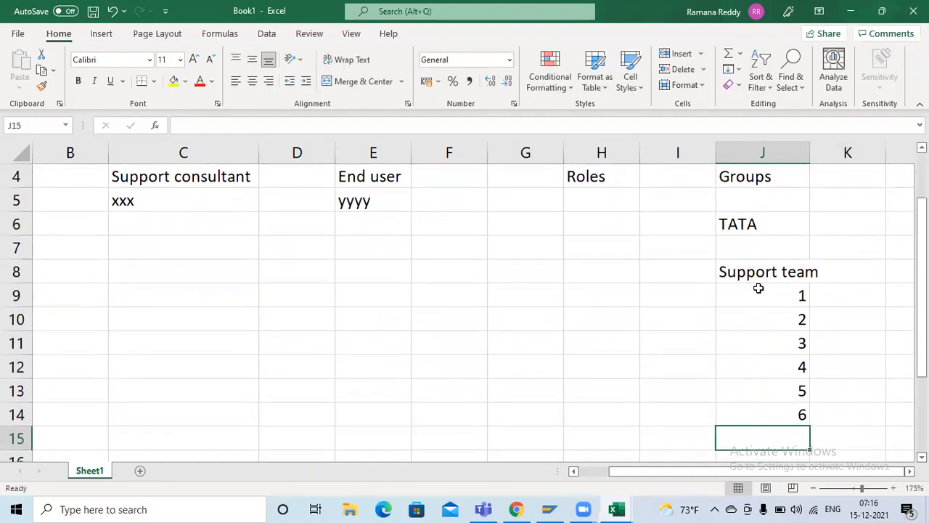
pyautogui.moveTo(759, 288); pyautogui.dragTo(766, 414)
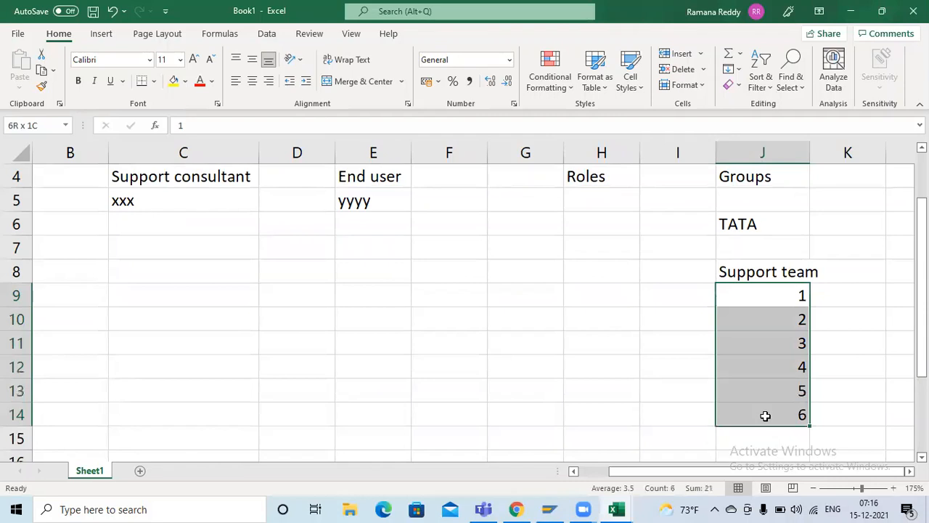
pyautogui.click(764, 271)
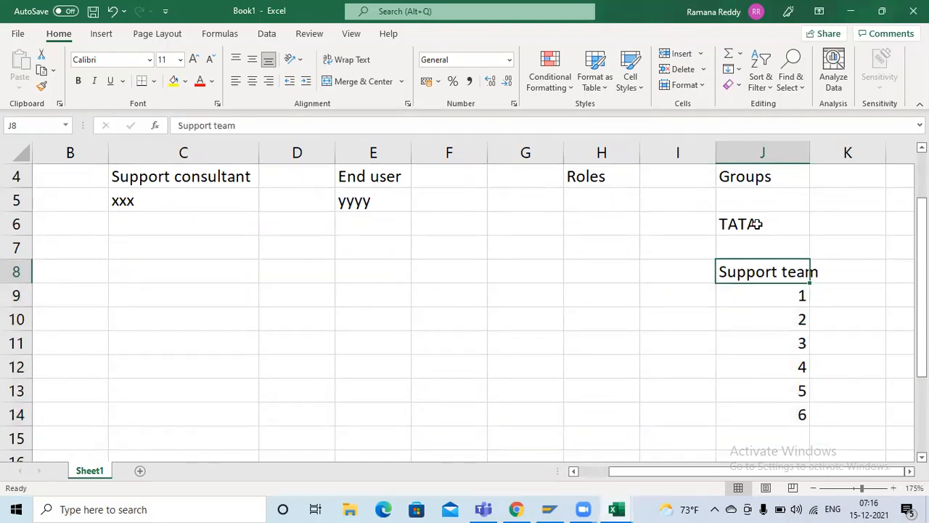
pyautogui.click(773, 181)
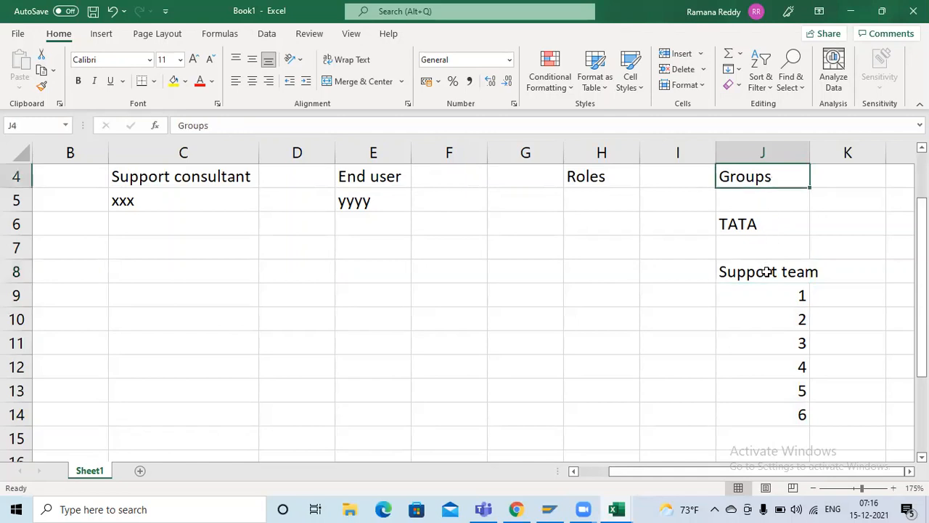
pyautogui.click(768, 272)
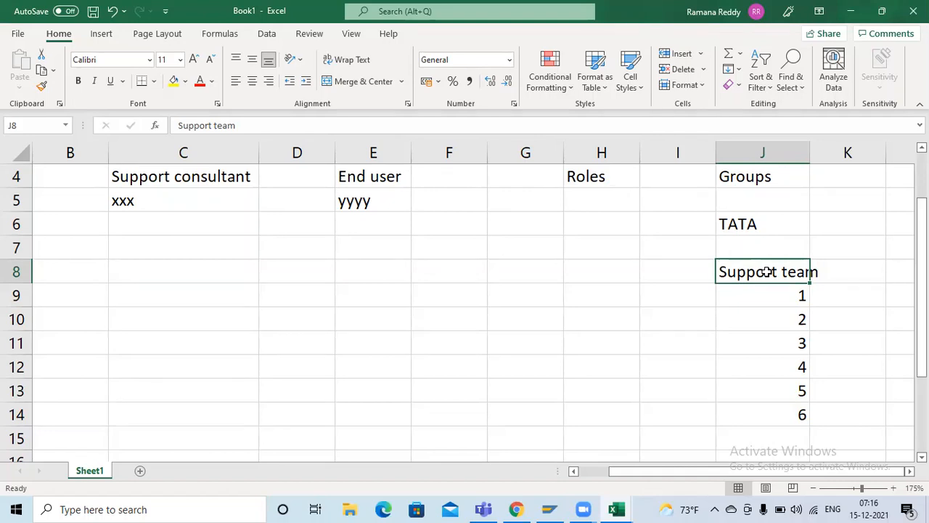
# Step: Widen column J to fit Support team and enter "QA maulal" in K8 and "QA automation" in L8
pyautogui.moveTo(810, 154); pyautogui.dragTo(825, 161)
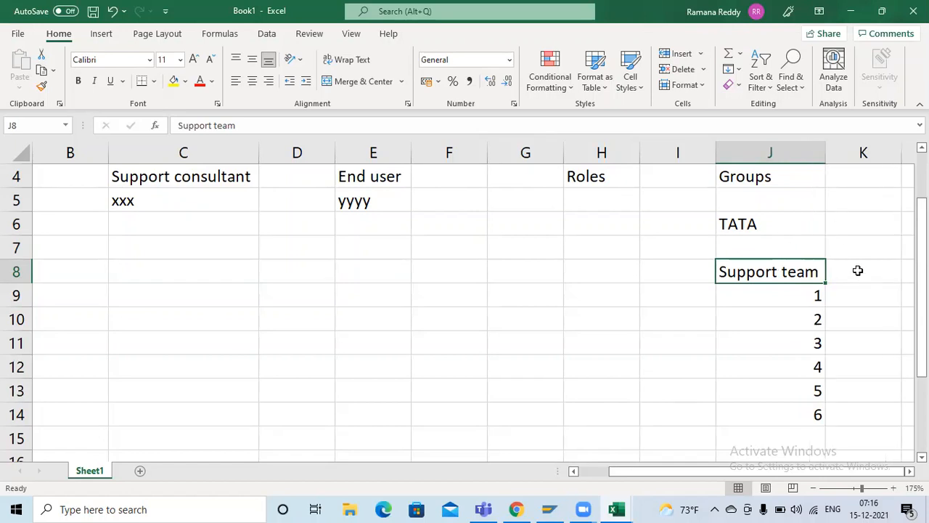
pyautogui.click(859, 274)
pyautogui.hscroll(1, 859, 274)
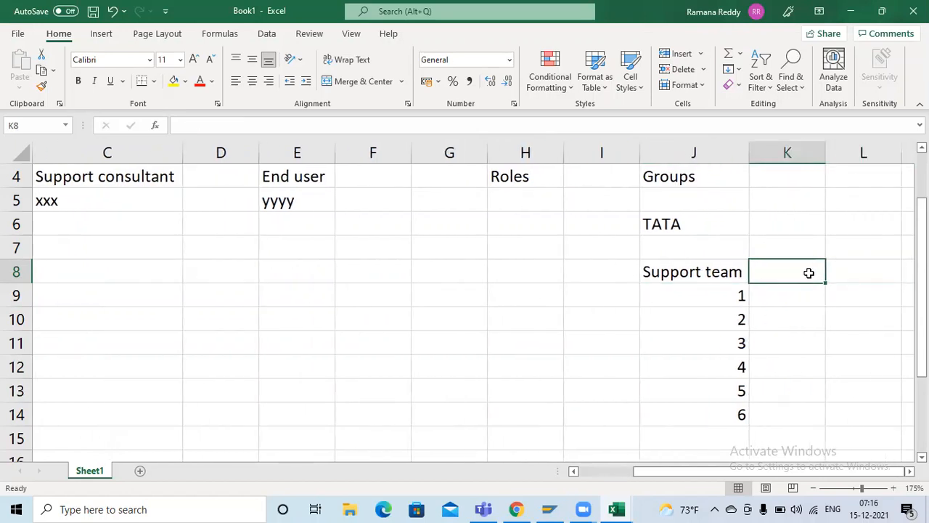
pyautogui.write('A')
pyautogui.press('BackSpace')
pyautogui.write('QA')
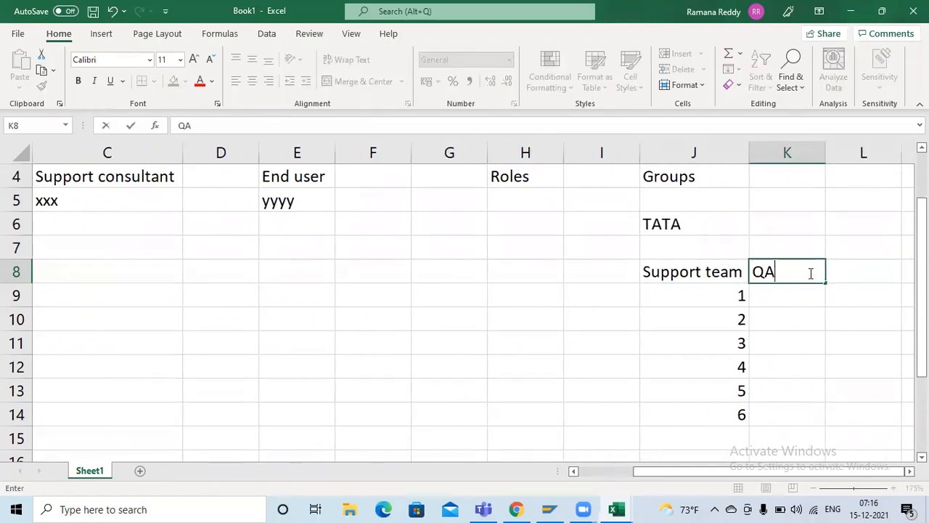
pyautogui.write(' maulal')
pyautogui.press('Tab')
pyautogui.write('QA automati')
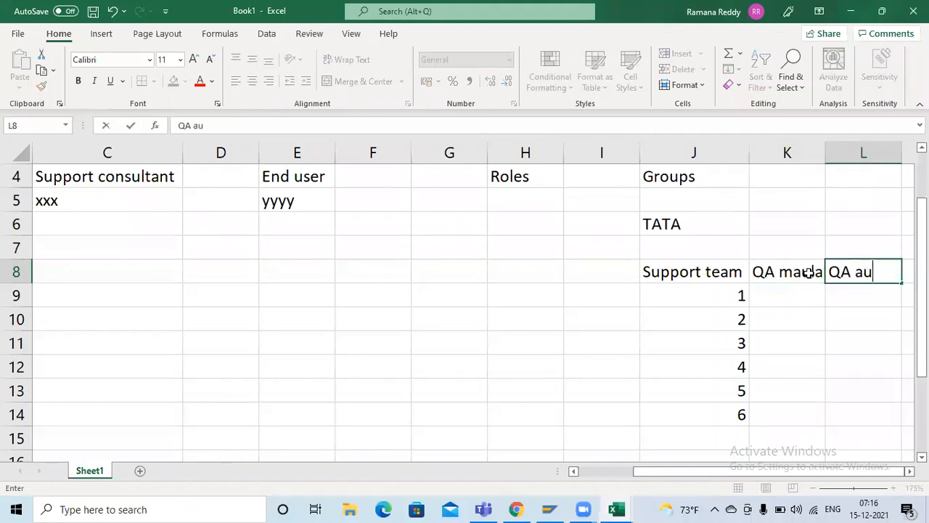
pyautogui.press('Return')
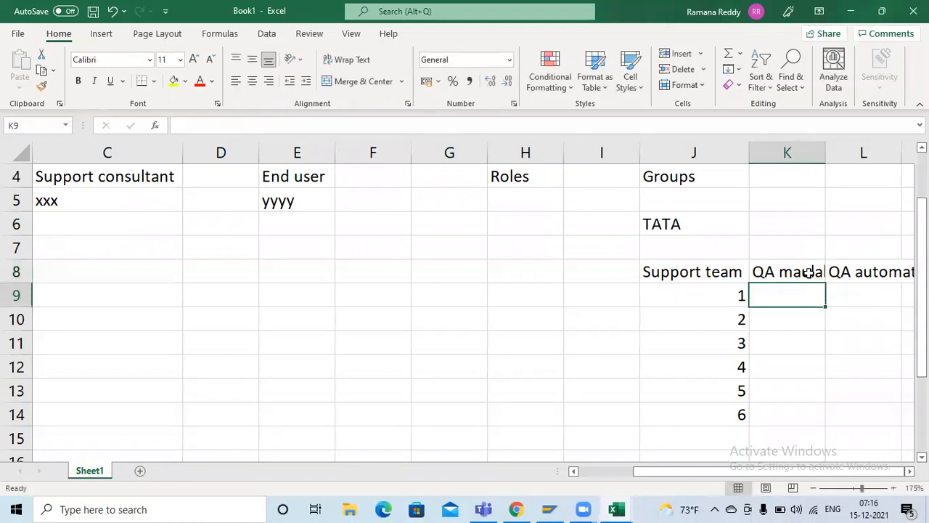
# Step: Widen column L to fit QA automation and enter "QA-Support" in cell M8 beside it
pyautogui.press('Right')
pyautogui.press('Right')
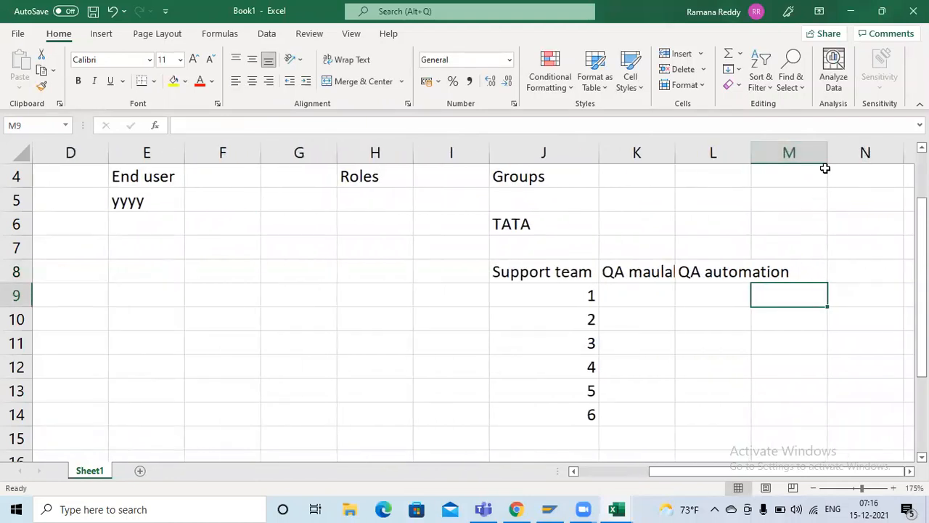
pyautogui.click(834, 261)
pyautogui.write('A')
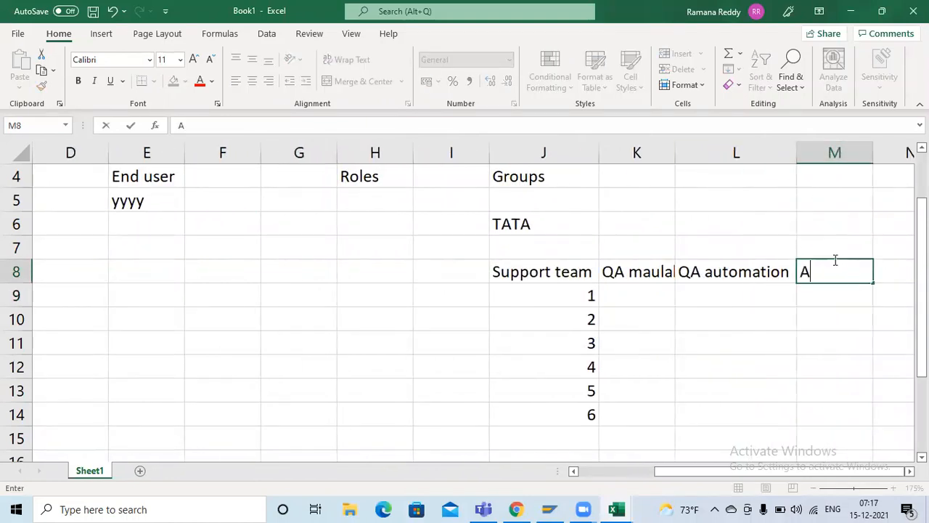
pyautogui.press('BackSpace')
pyautogui.write('QA-Support')
pyautogui.press('Return')
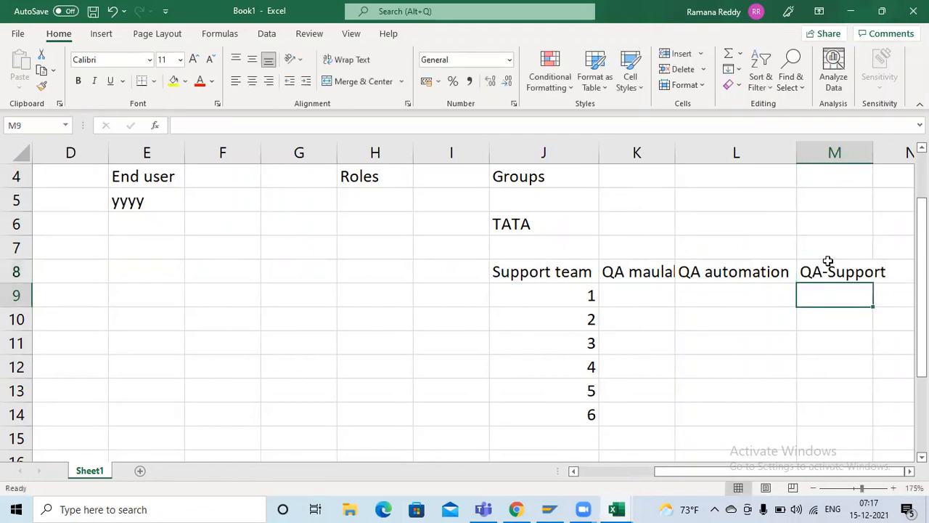
pyautogui.click(640, 267)
pyautogui.click(729, 270)
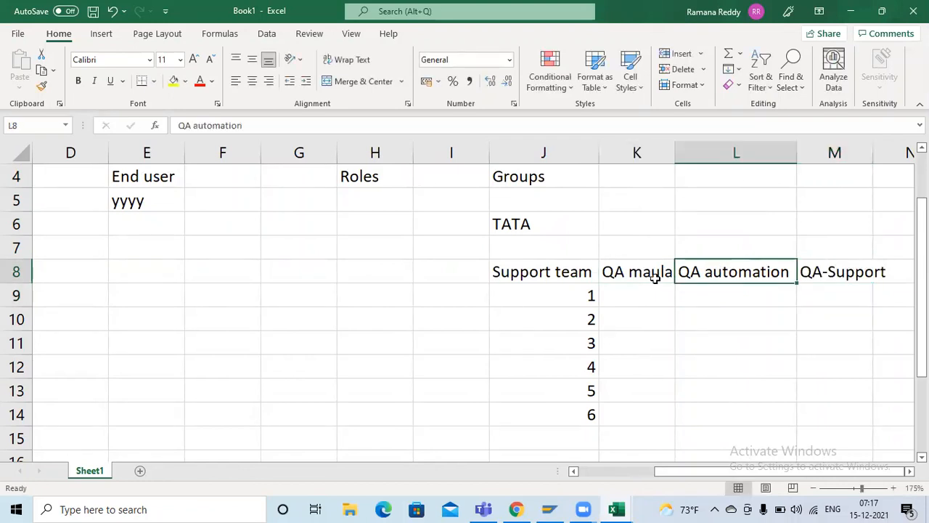
pyautogui.moveTo(653, 273); pyautogui.dragTo(632, 273)
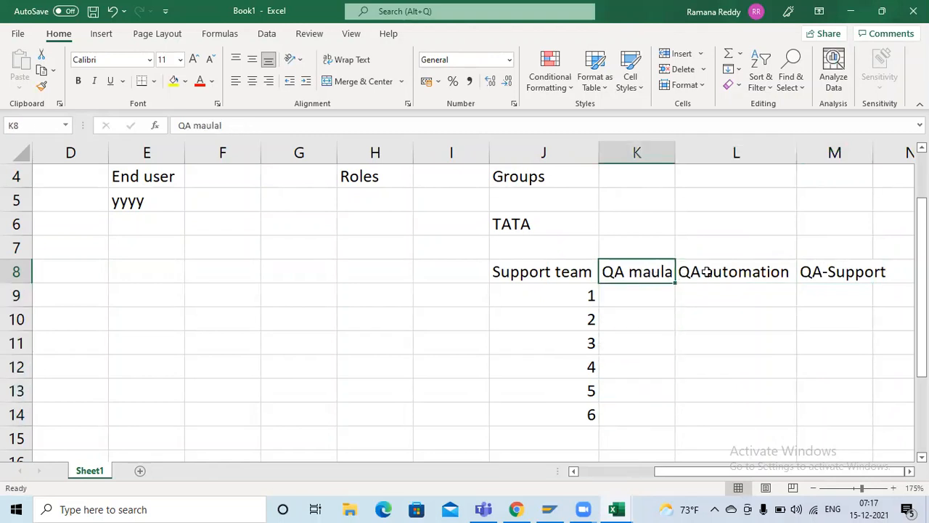
pyautogui.moveTo(703, 272); pyautogui.dragTo(697, 423)
pyautogui.moveTo(810, 266); pyautogui.dragTo(812, 402)
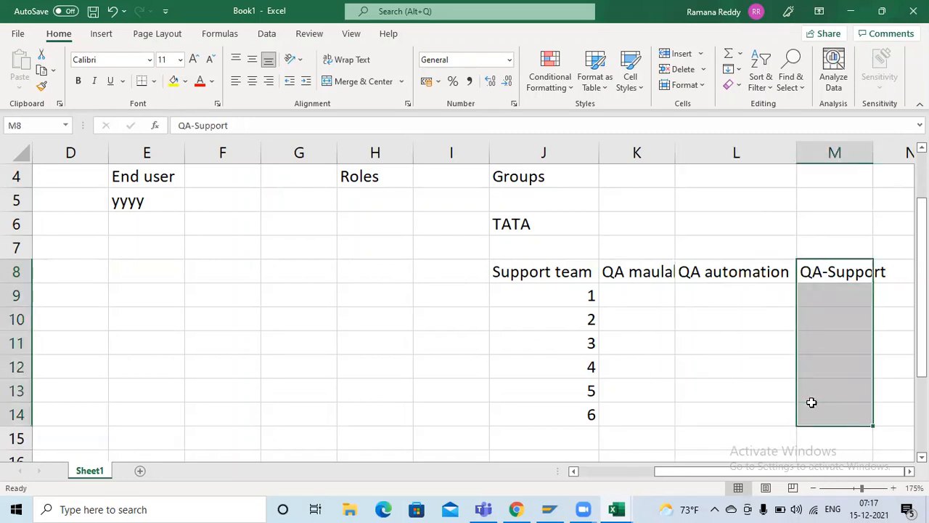
pyautogui.click(640, 278)
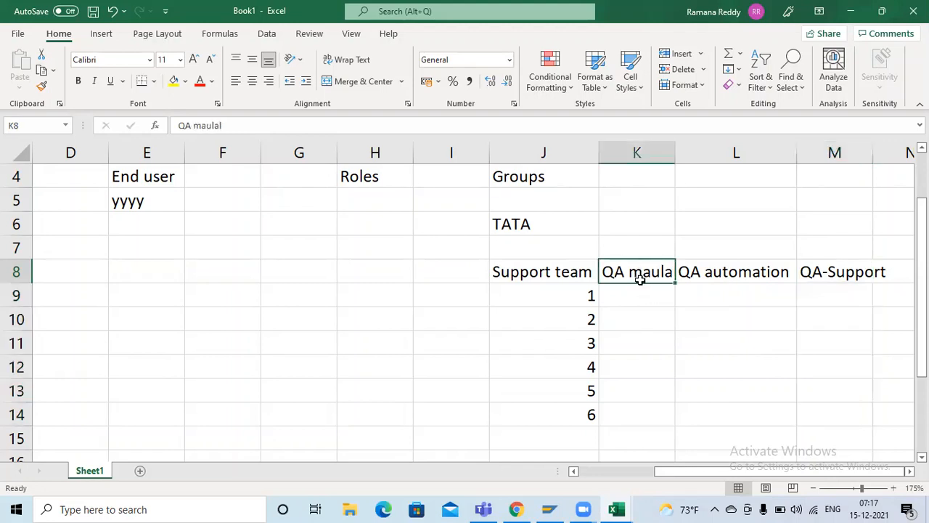
pyautogui.moveTo(640, 279); pyautogui.dragTo(731, 396)
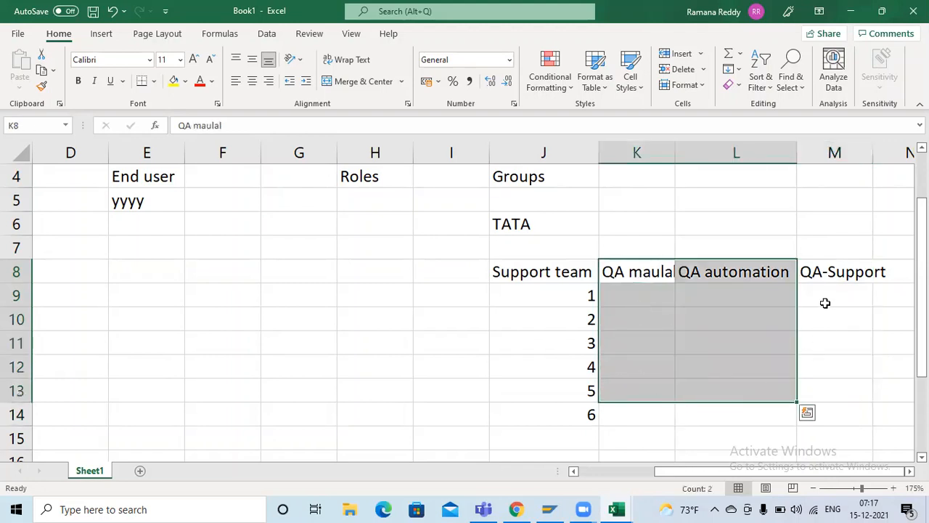
pyautogui.moveTo(822, 271); pyautogui.dragTo(815, 414)
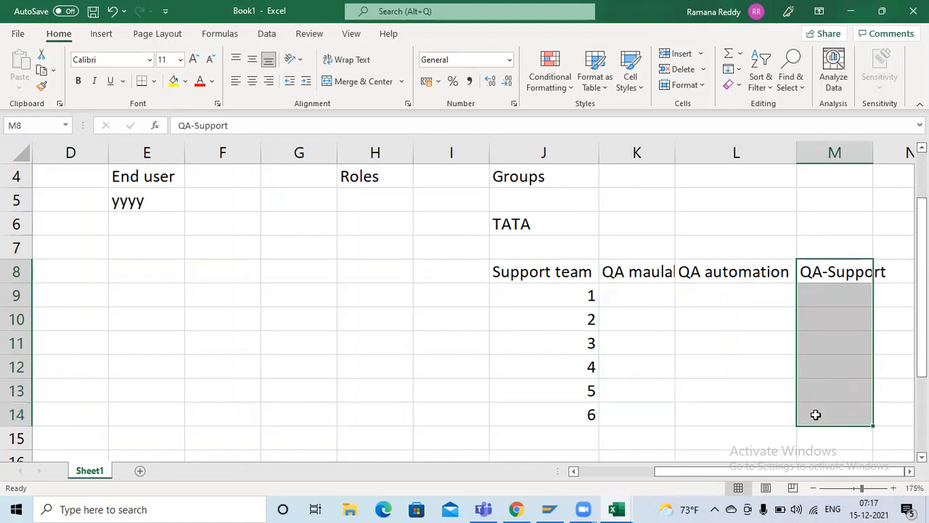
# Step: Enter "F110" in cell K9 below the QA maulal heading
pyautogui.click(626, 295)
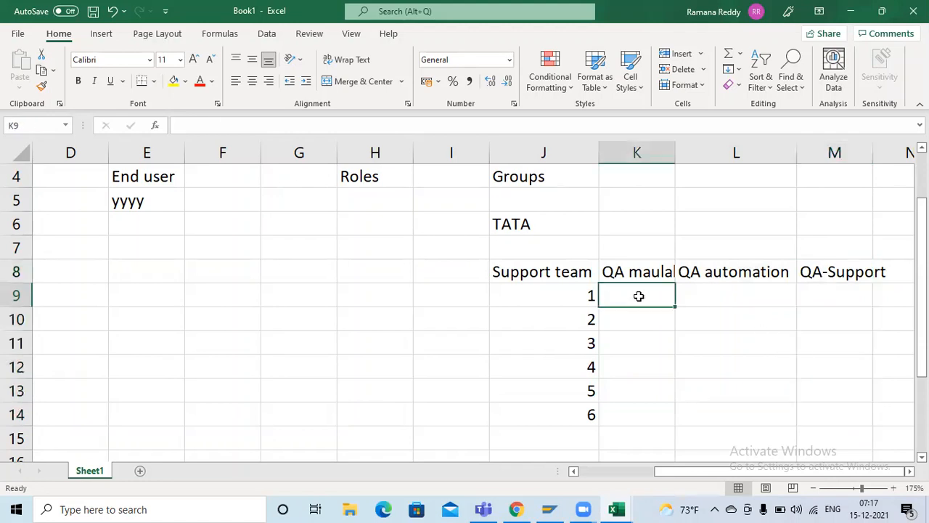
pyautogui.write('F110')
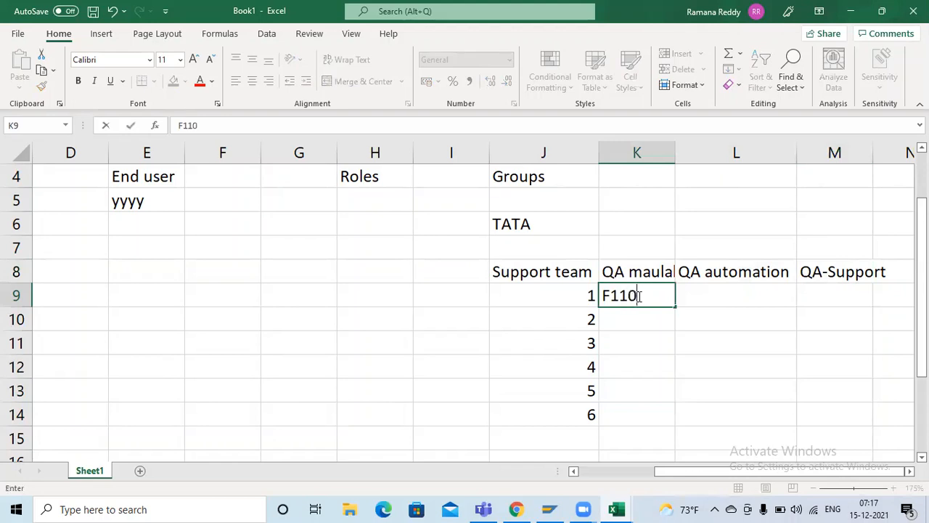
pyautogui.press('Tab')
pyautogui.moveTo(656, 271); pyautogui.dragTo(656, 286)
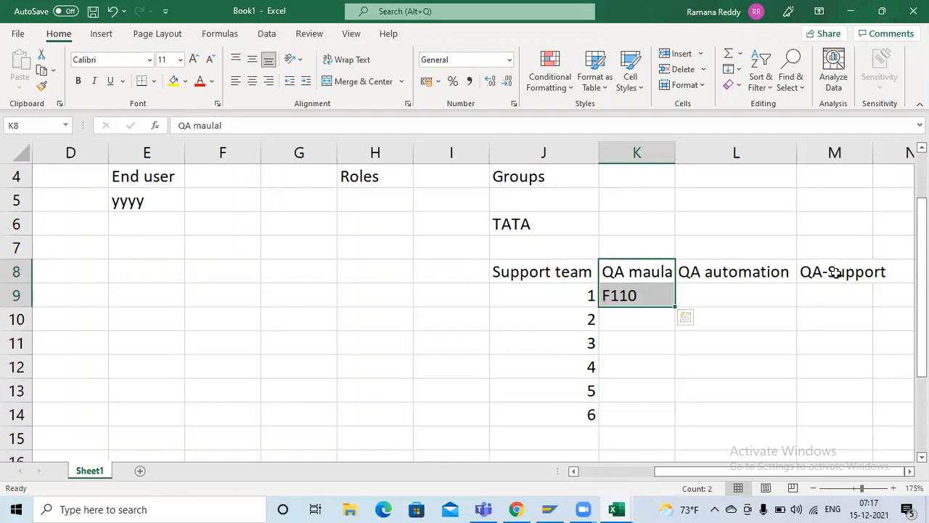
# Step: Make the Support team heading in J8 and the QA-Support heading in M8 bold
pyautogui.click(510, 268)
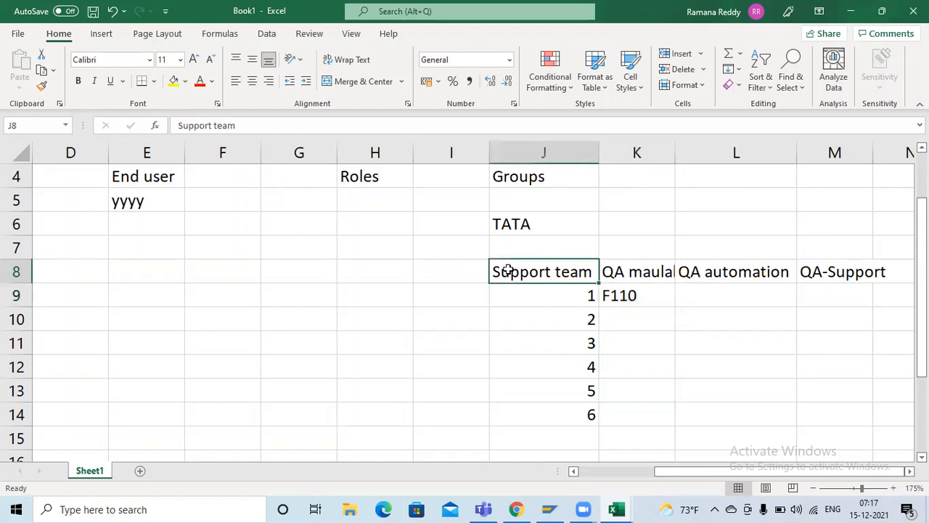
pyautogui.click(79, 82)
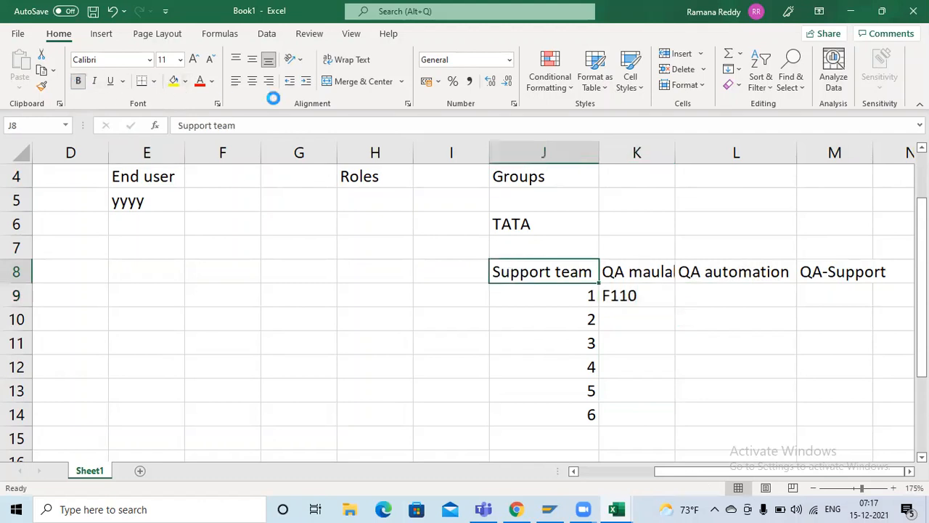
pyautogui.click(841, 273)
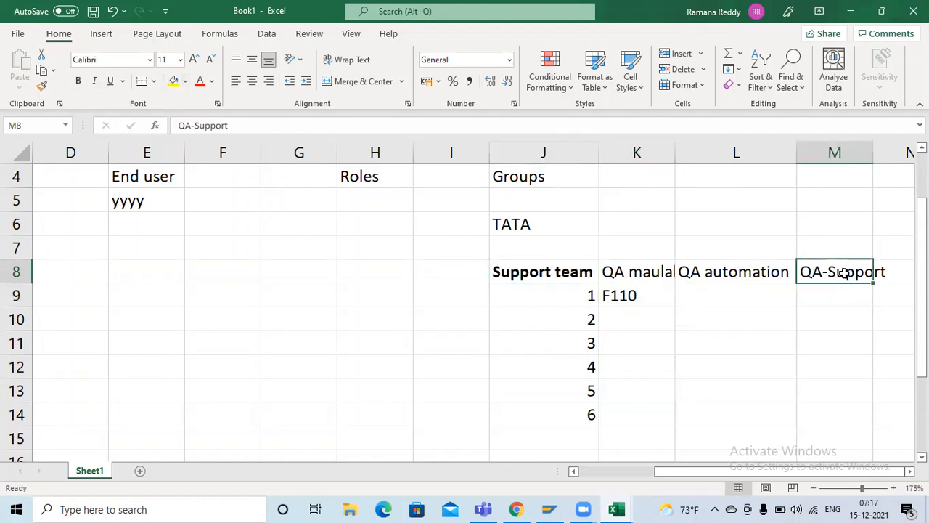
pyautogui.click(78, 80)
# Step: List 1, 2 and 3 in cells M10 to M12 below the QA-Support heading
pyautogui.click(835, 291)
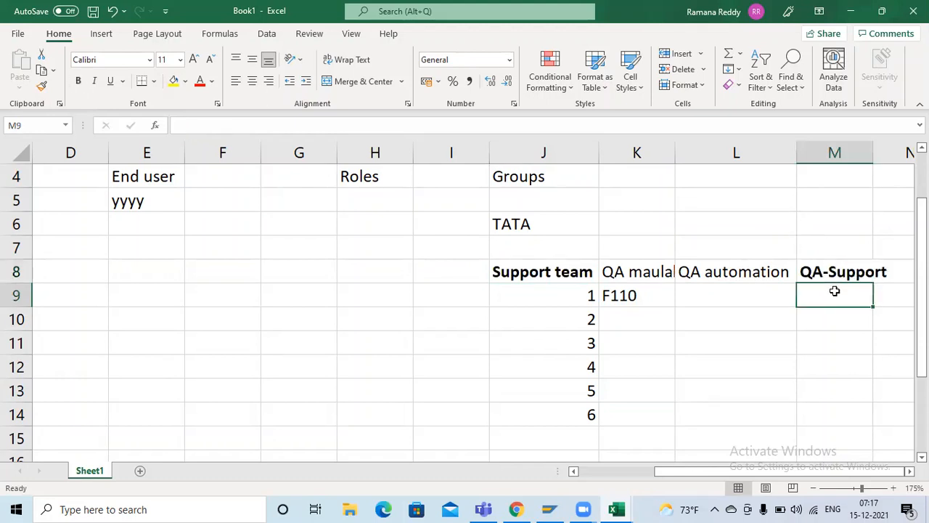
pyautogui.press('Return')
pyautogui.write('1')
pyautogui.press('Return')
pyautogui.write('3')
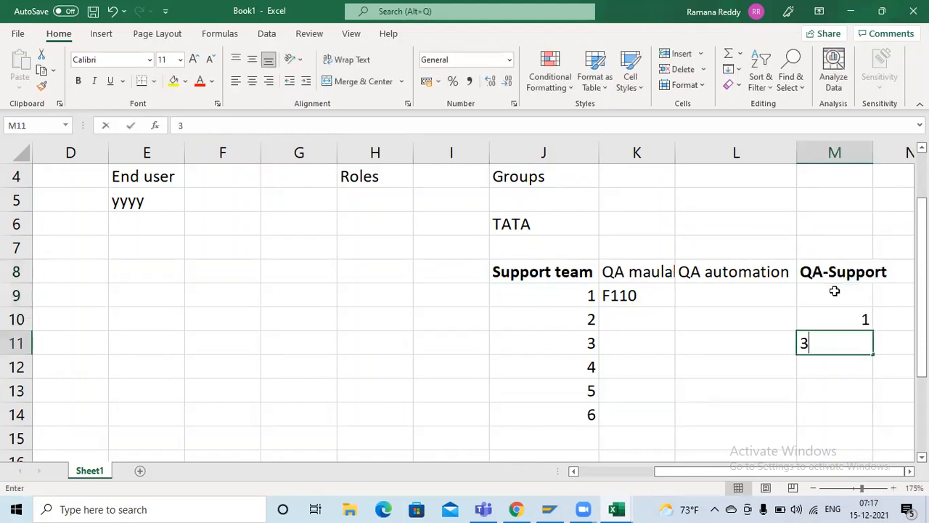
pyautogui.press('Return')
pyautogui.write('3')
pyautogui.press('Up')
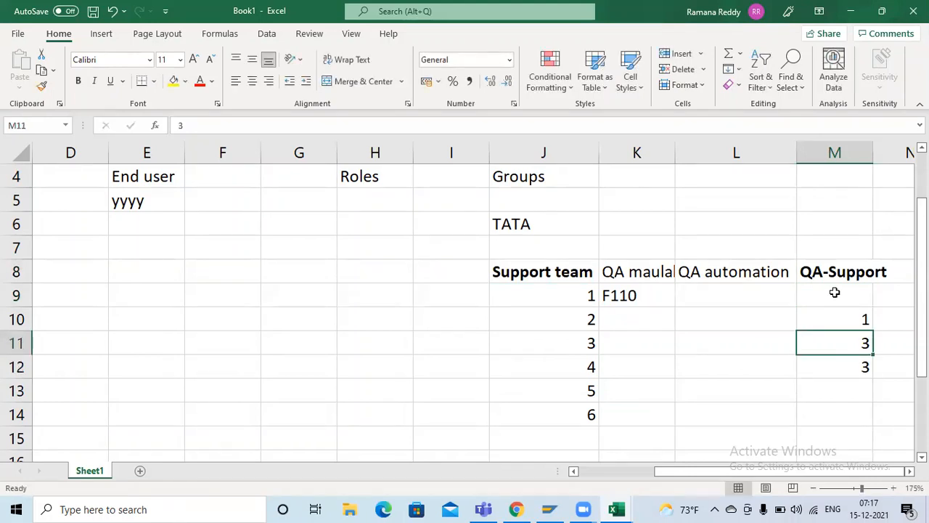
pyautogui.write('2')
pyautogui.press('Return')
pyautogui.press('Return')
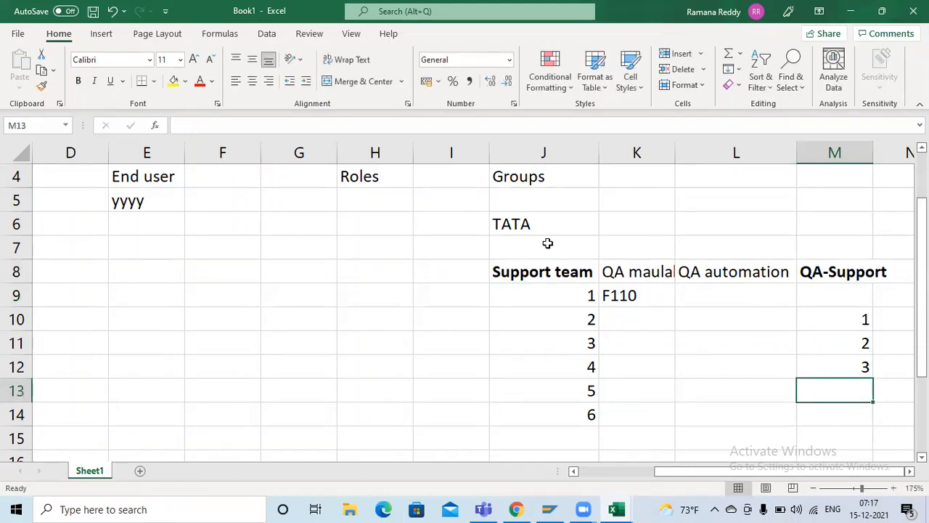
# Step: Replace the yyyy placeholder in cell E5 under the End user heading with the end user's first name
pyautogui.scroll(1, 547, 247)
pyautogui.click(150, 268)
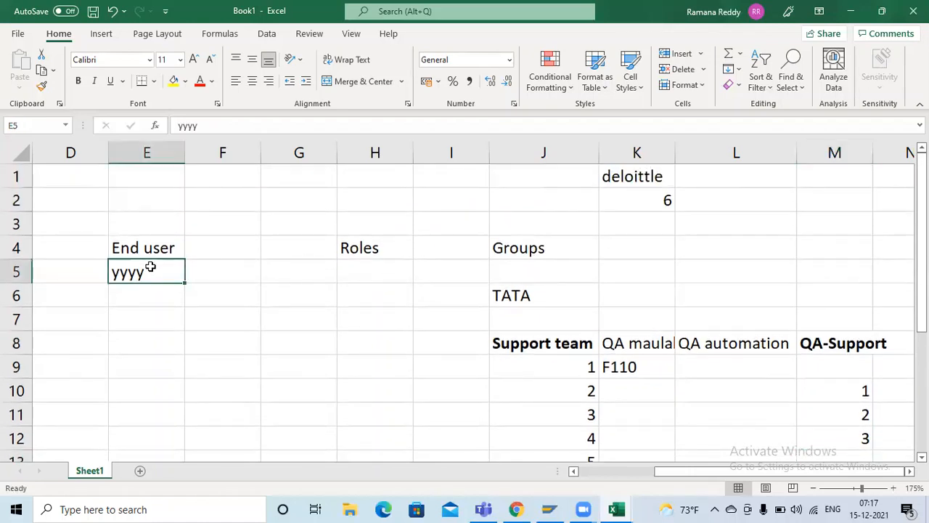
pyautogui.write('Lahari')
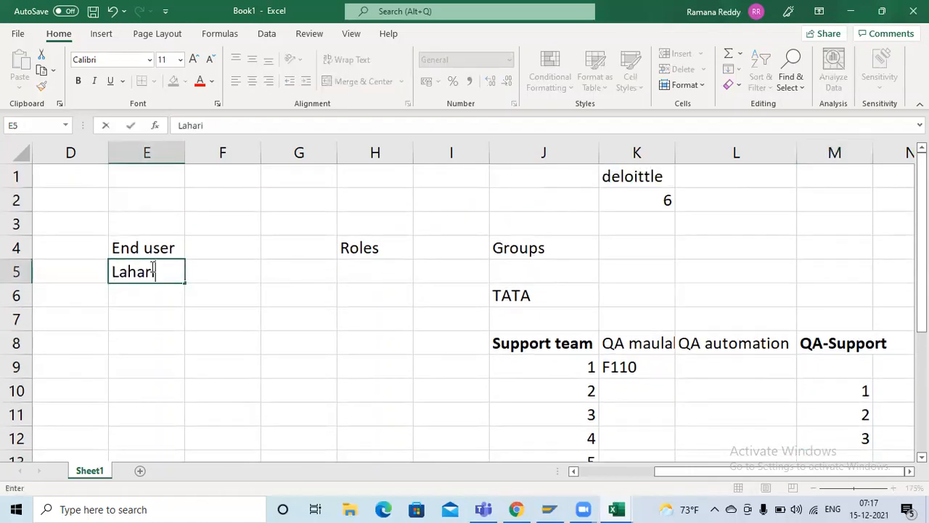
pyautogui.press('Tab')
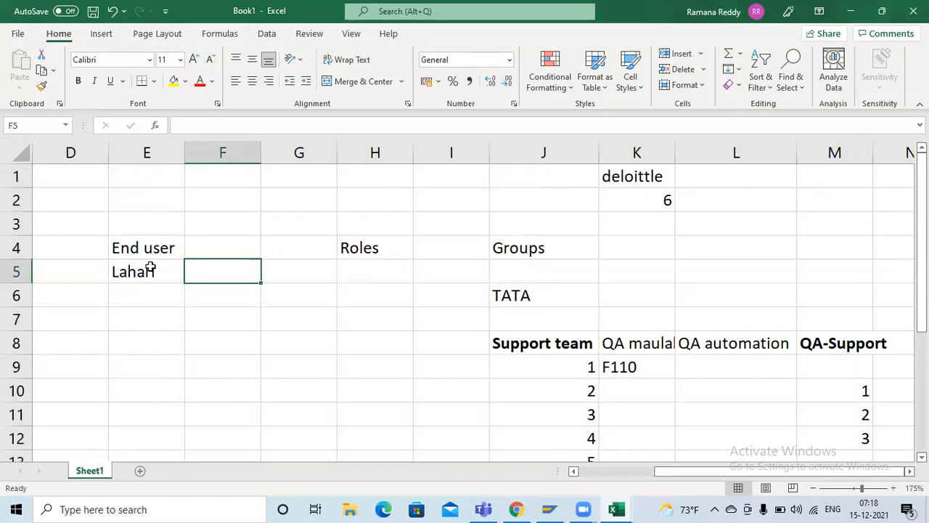
pyautogui.click(151, 268)
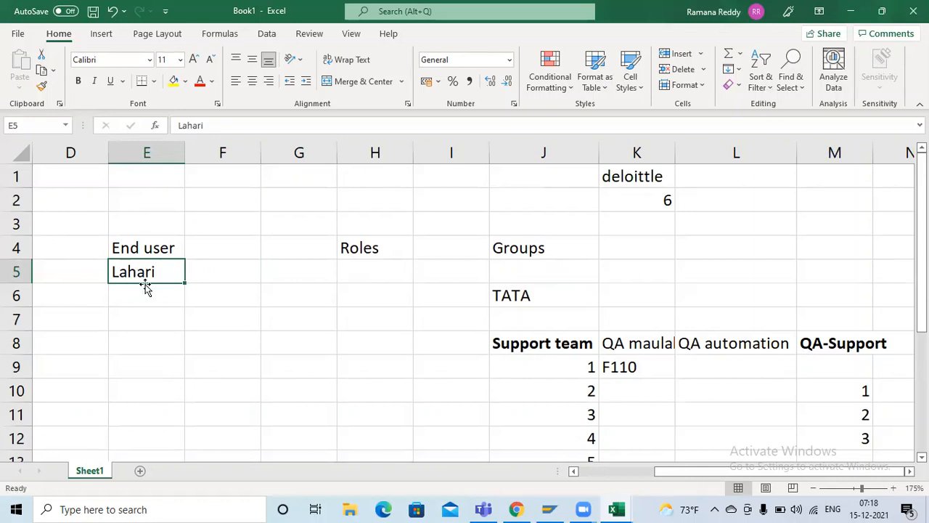
pyautogui.click(148, 306)
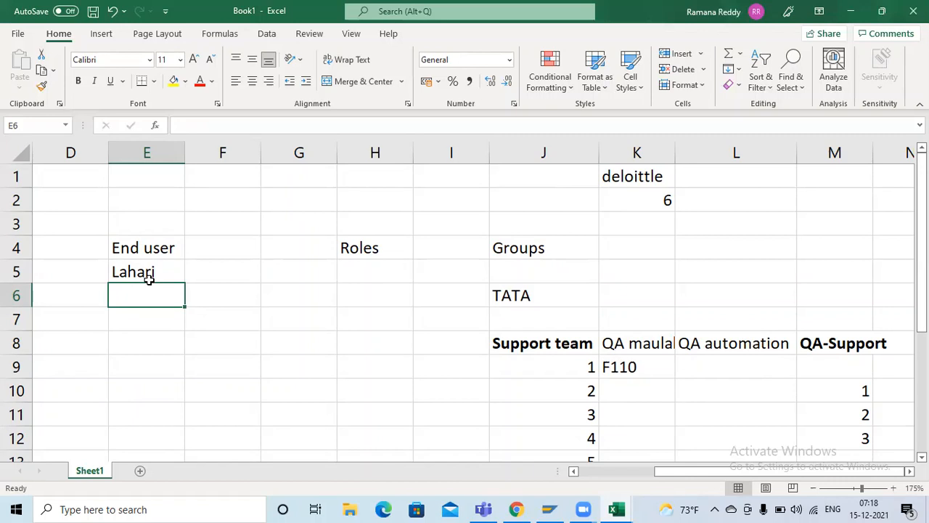
pyautogui.click(159, 269)
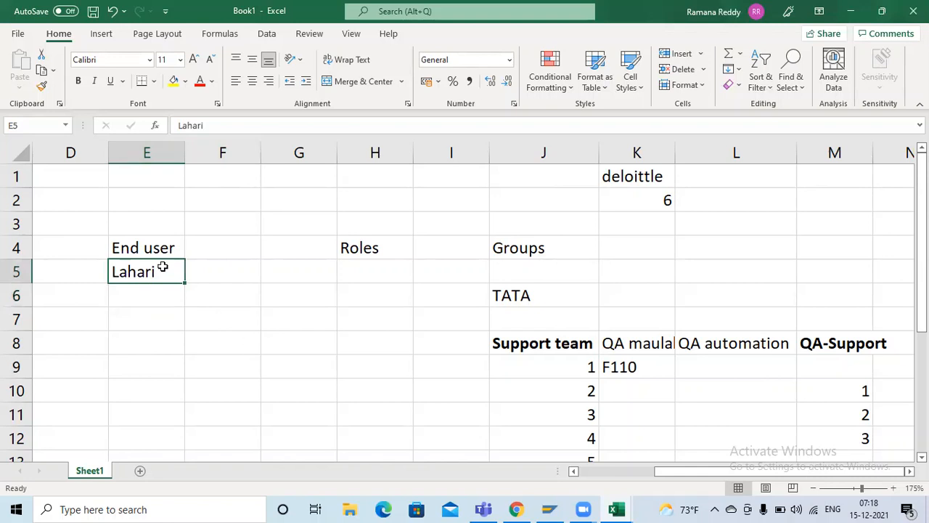
pyautogui.click(211, 277)
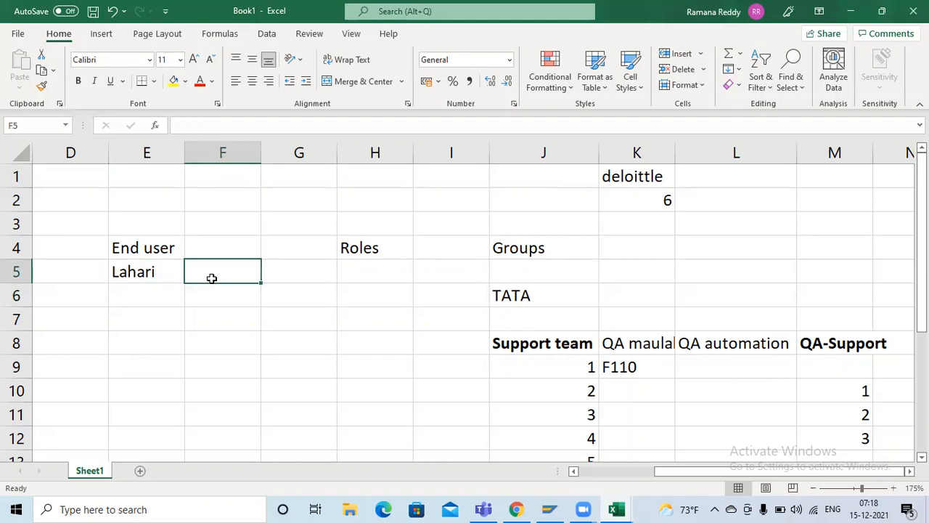
pyautogui.click(510, 346)
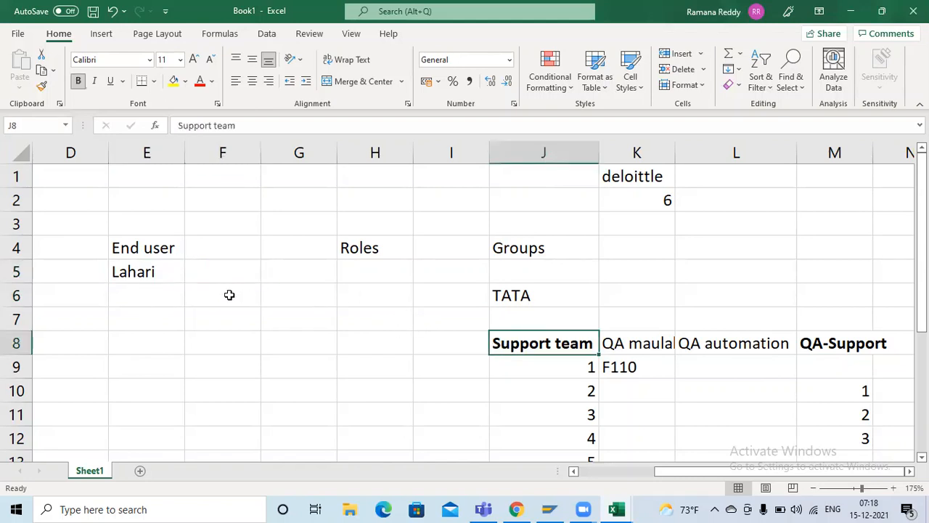
pyautogui.click(170, 274)
# Step: List "laptop" in cell E10 and "chair" in cell E11 below the end user's name
pyautogui.moveTo(141, 299)
pyautogui.mouseDown()
pyautogui.moveTo(138, 308)
pyautogui.moveTo(149, 288)
pyautogui.mouseUp()
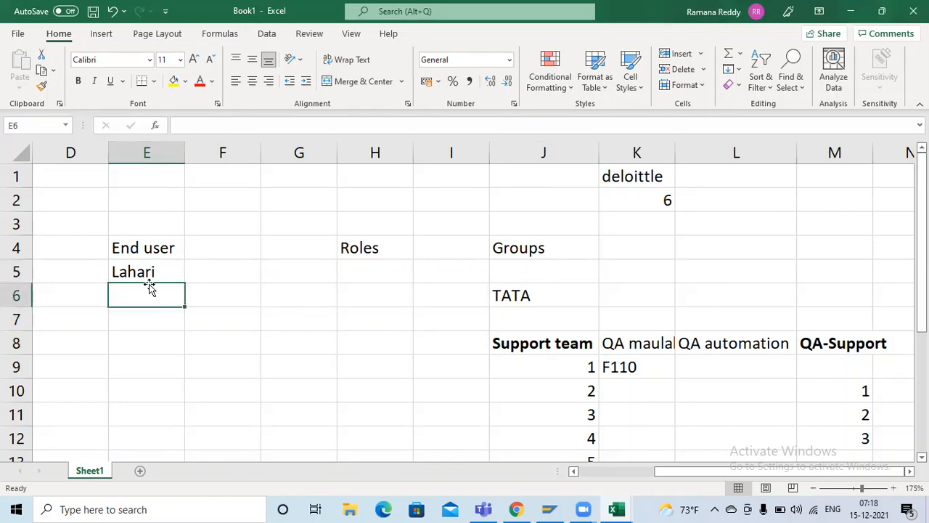
pyautogui.press('Return')
pyautogui.press('Return')
pyautogui.press('Return')
pyautogui.press('Return')
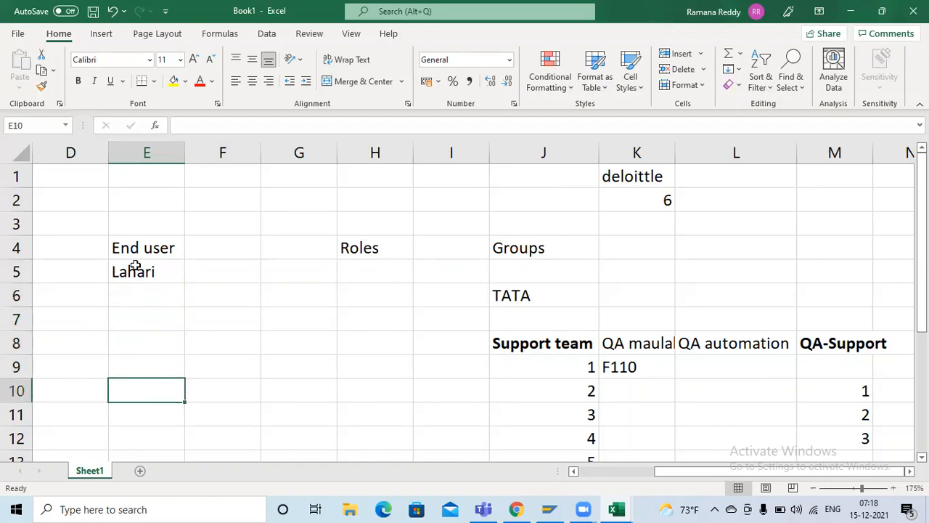
pyautogui.write('laptop')
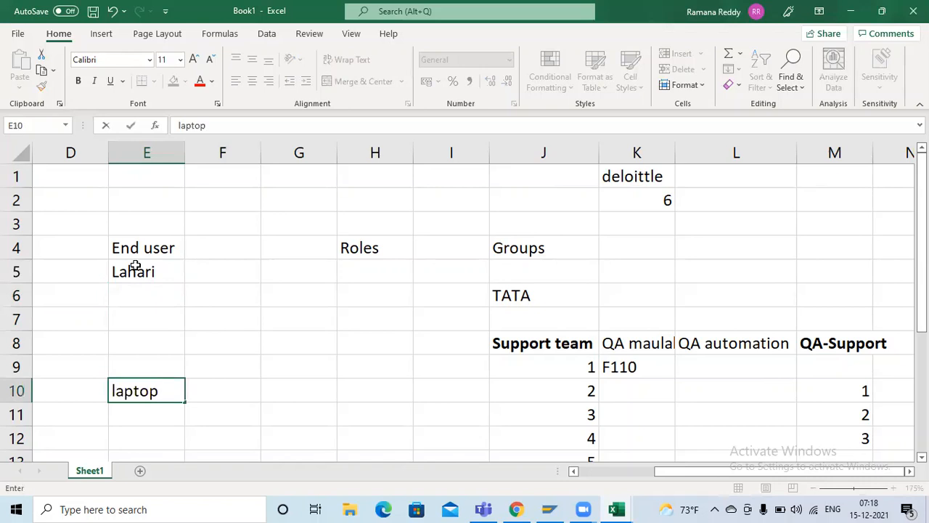
pyautogui.press('Return')
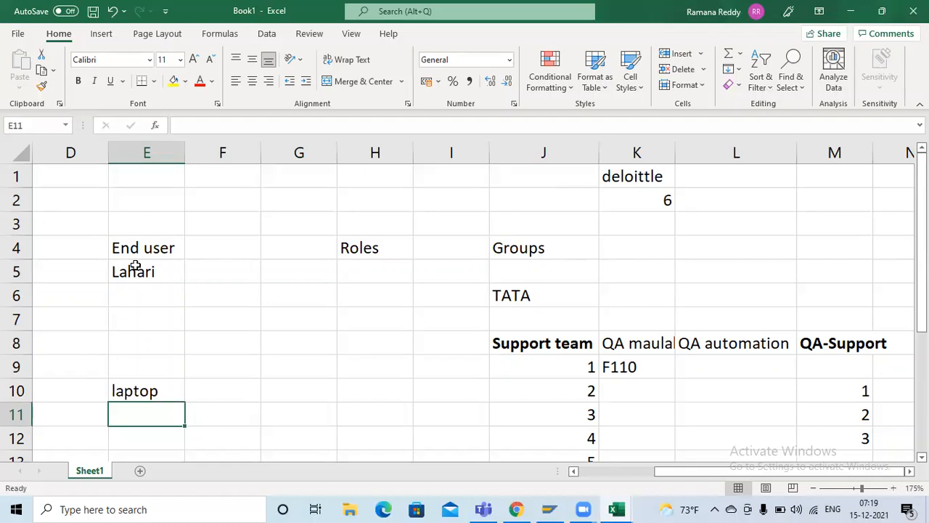
pyautogui.write('chair')
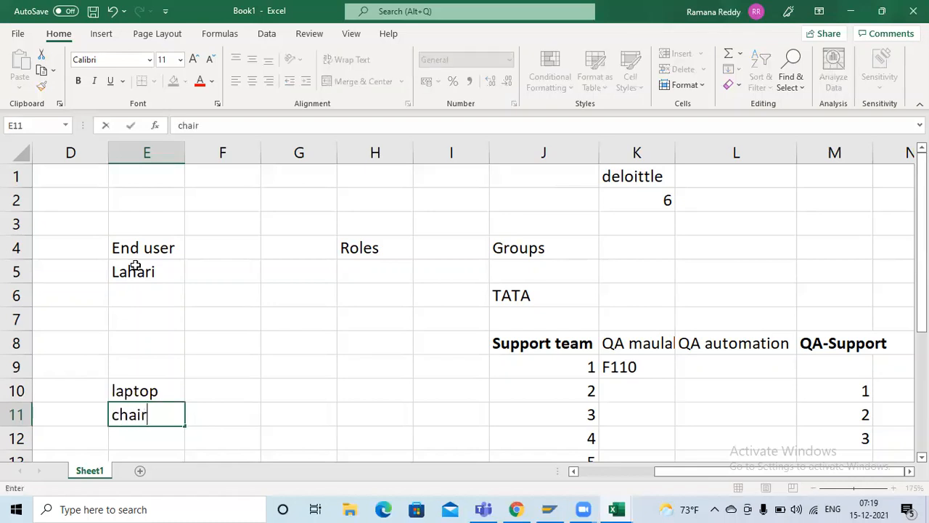
pyautogui.press('Tab')
# Step: Enter "Tech team" in F10 beside laptop and "Admin team" in F11 beside chair
pyautogui.press('Up')
pyautogui.write('Tech team')
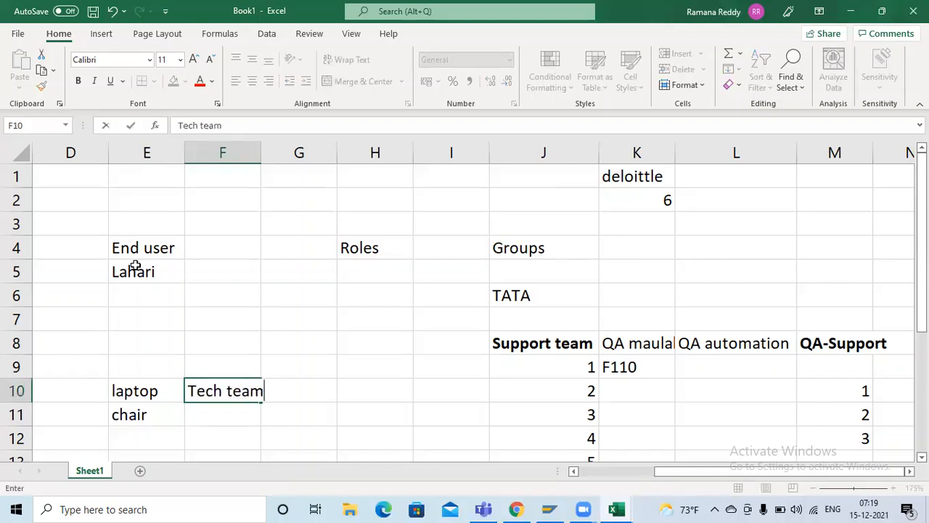
pyautogui.press('Return')
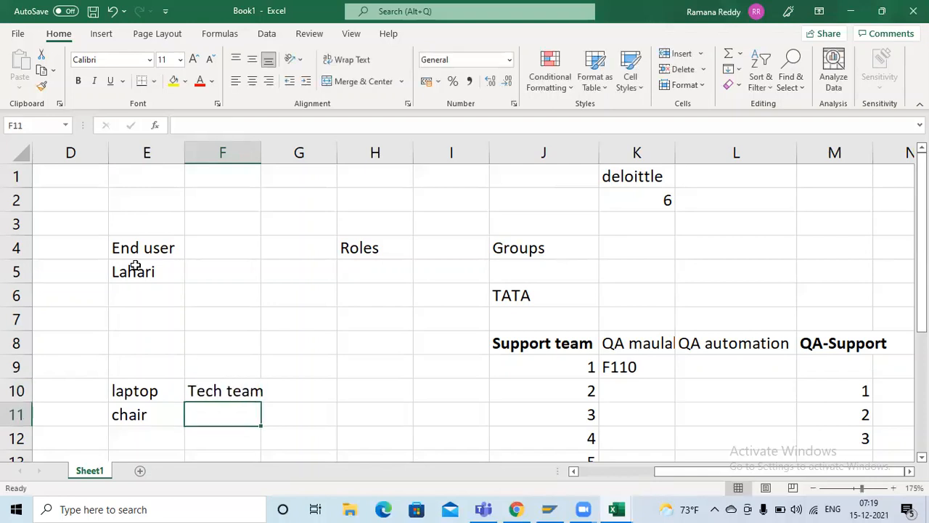
pyautogui.write('Admin team')
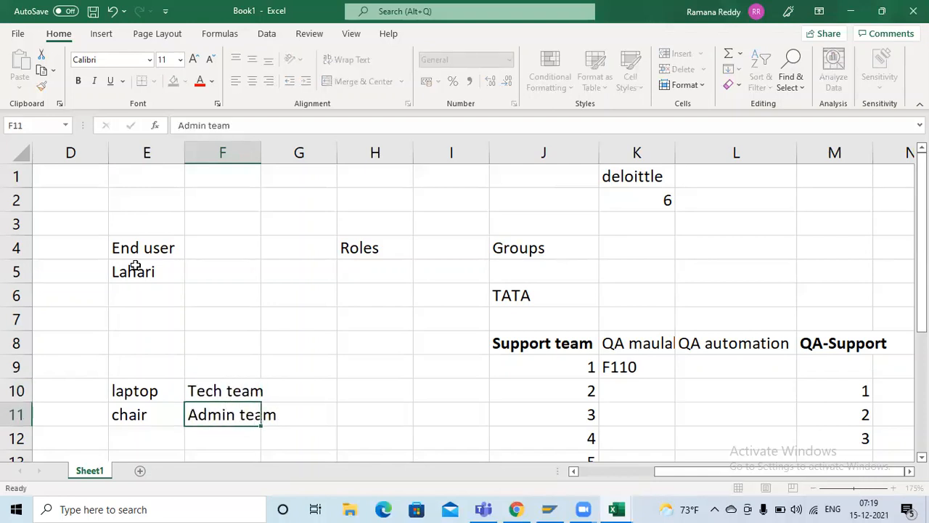
pyautogui.press('Return')
# Step: Copy the Support team heading from J8 into F5 beside the end user's name and clear that copy again
pyautogui.click(135, 266)
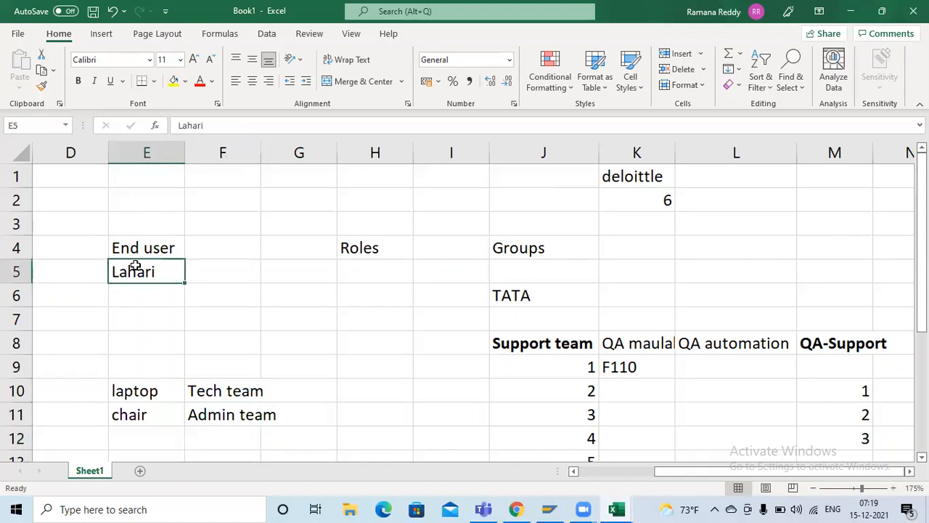
pyautogui.click(537, 344)
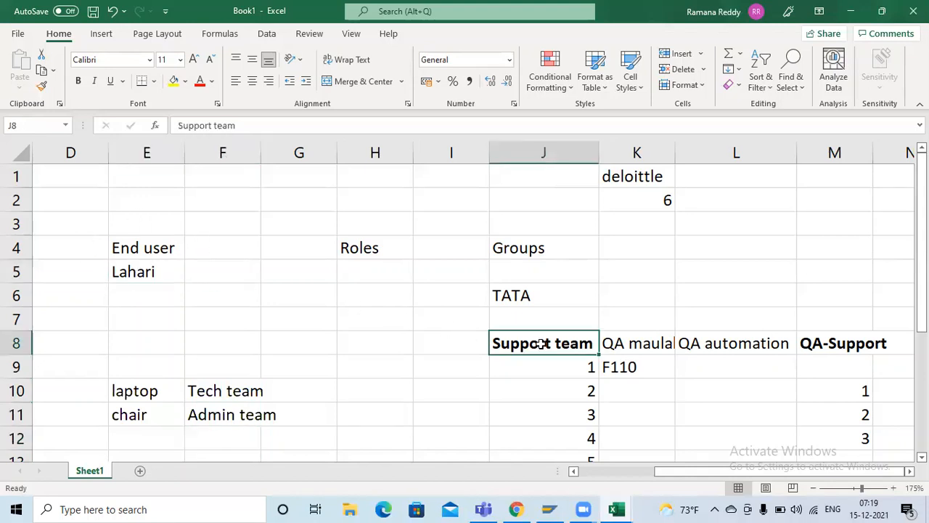
pyautogui.hotkey('ctrl', 'c')
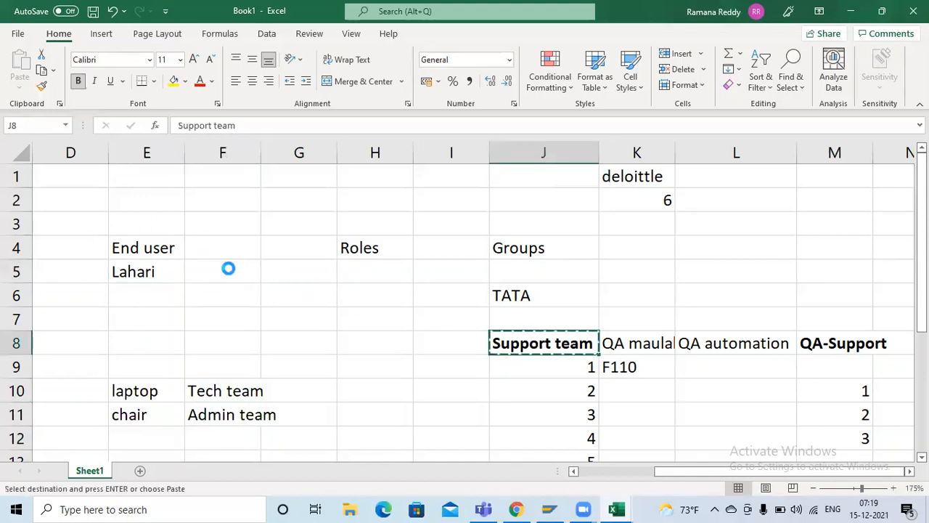
pyautogui.click(228, 270)
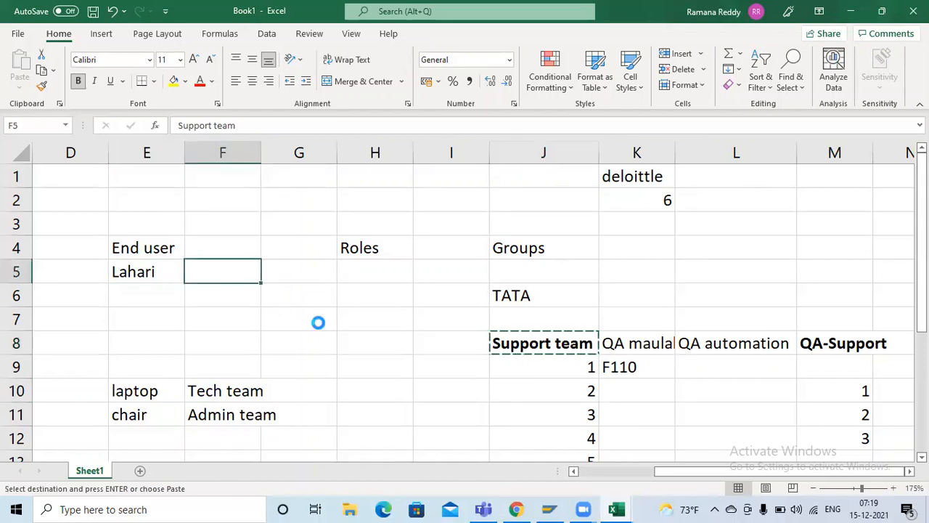
pyautogui.hotkey('ctrl', 'v')
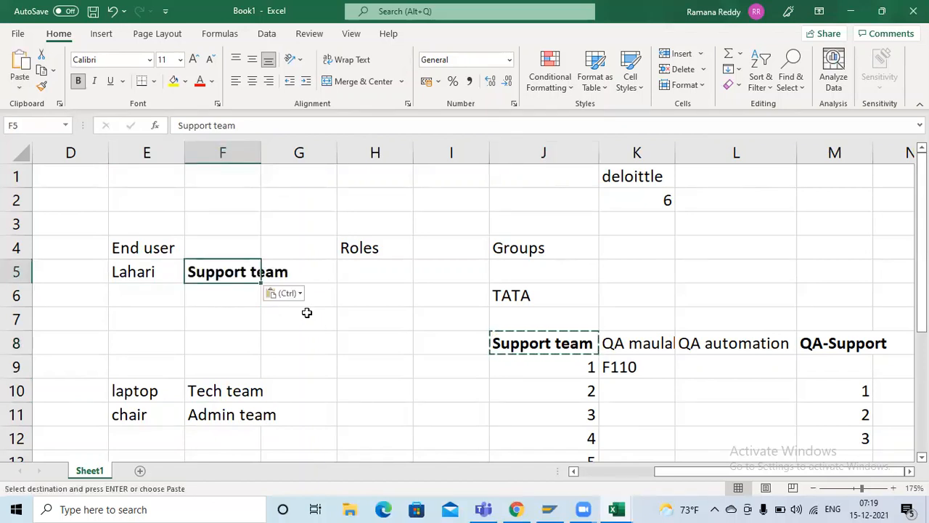
pyautogui.press('Escape')
pyautogui.press('Delete')
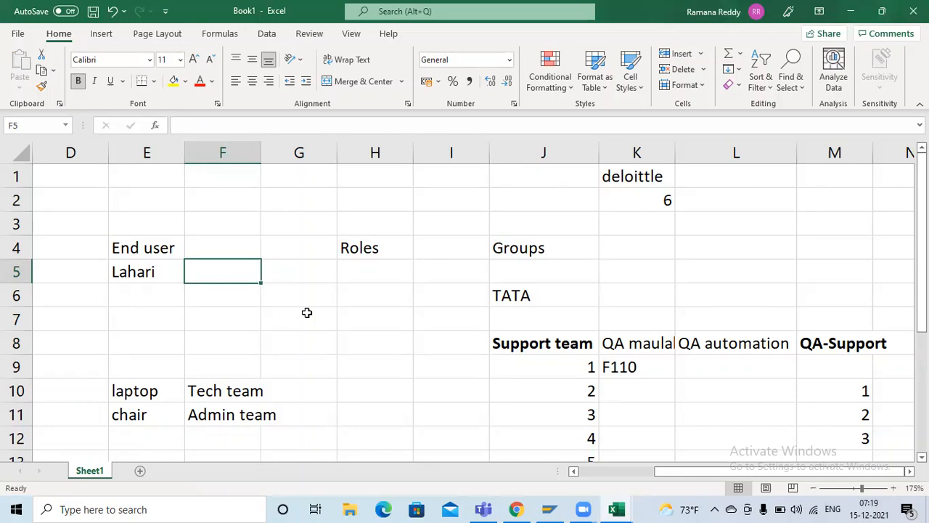
pyautogui.click(566, 252)
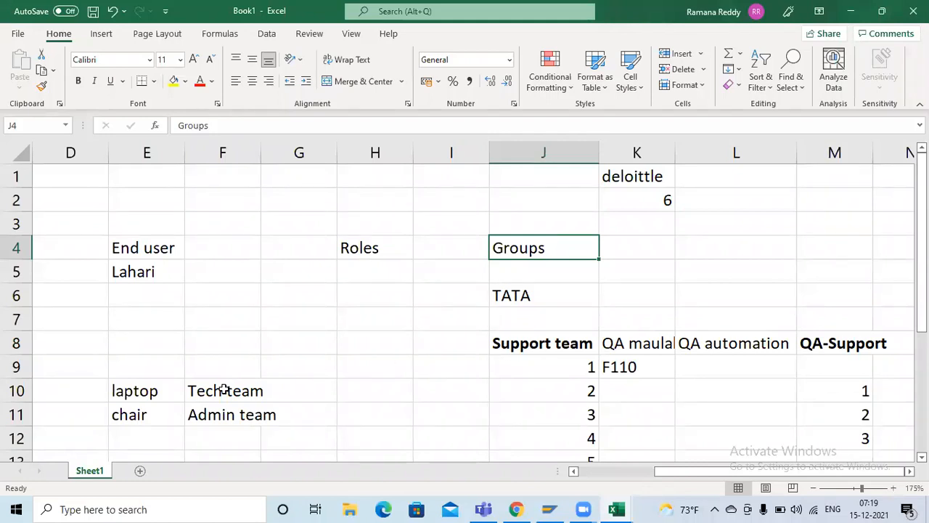
pyautogui.moveTo(221, 389); pyautogui.dragTo(339, 395)
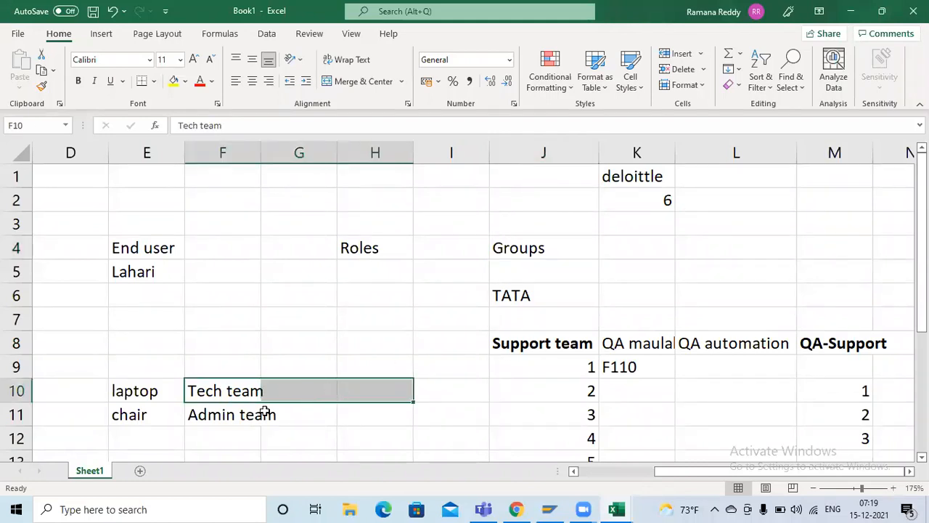
pyautogui.click(218, 418)
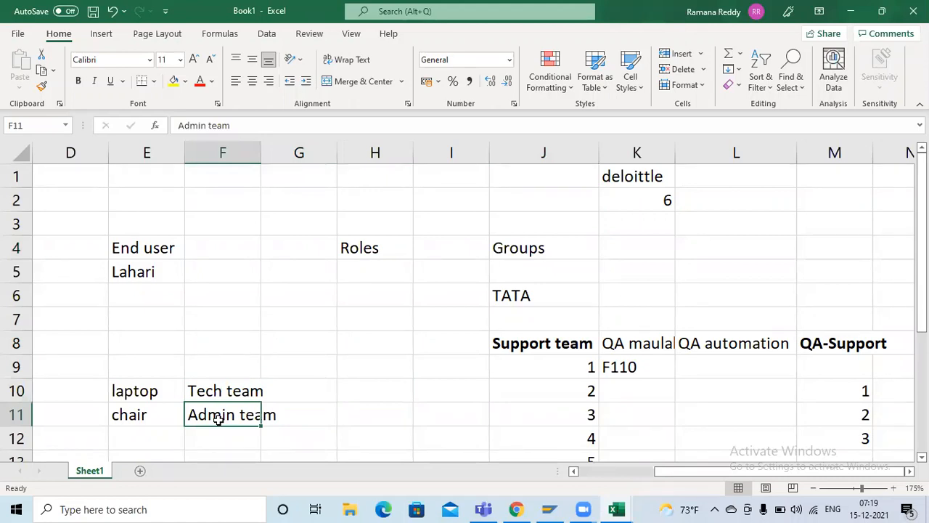
pyautogui.click(157, 415)
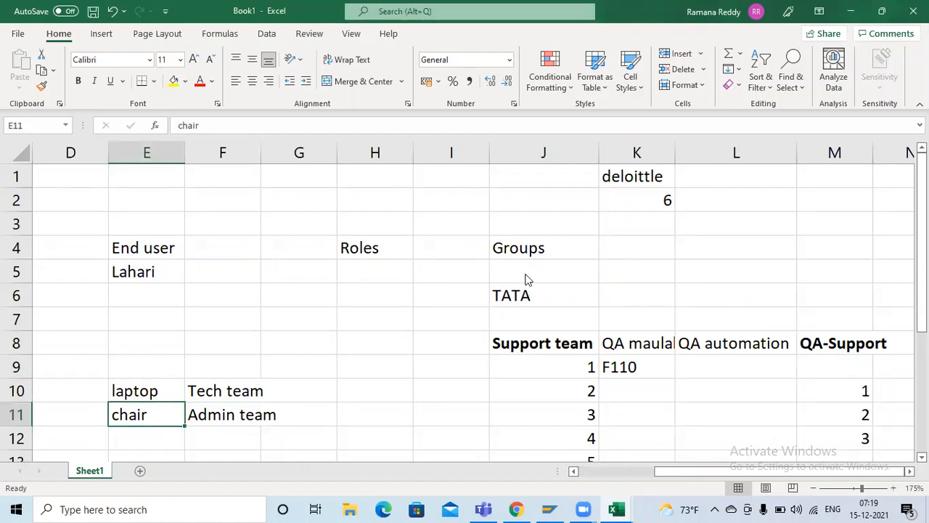
pyautogui.click(529, 345)
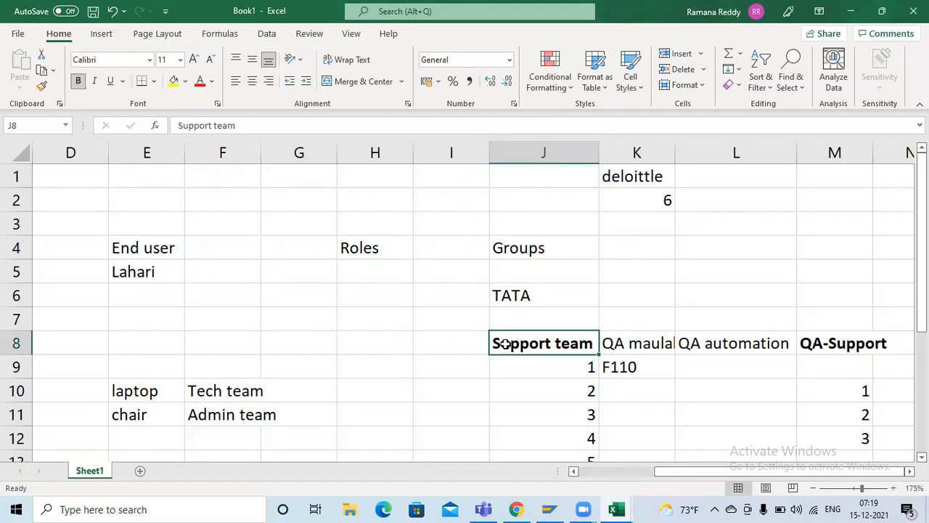
pyautogui.click(554, 240)
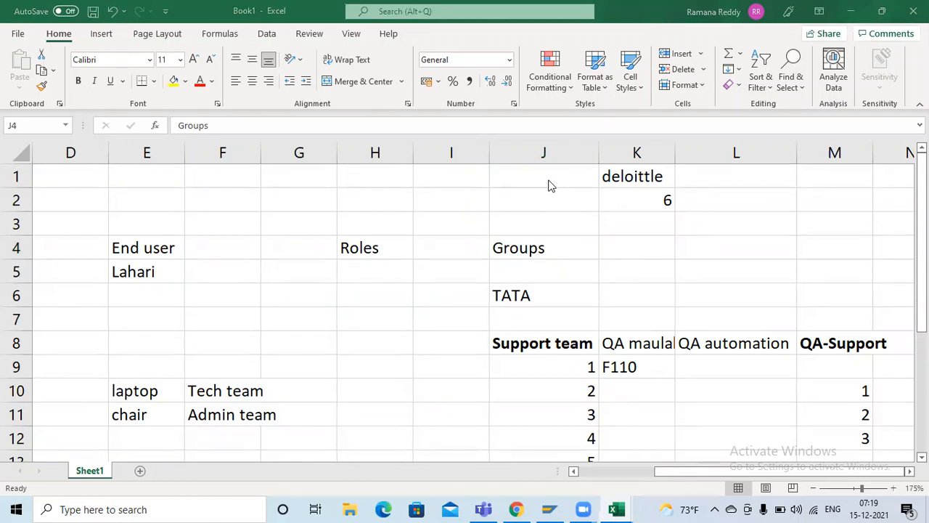
# Step: Replace the xxx placeholder in cell C5 under the Support consultant heading with the consultant's first name
pyautogui.moveTo(696, 471); pyautogui.dragTo(591, 471)
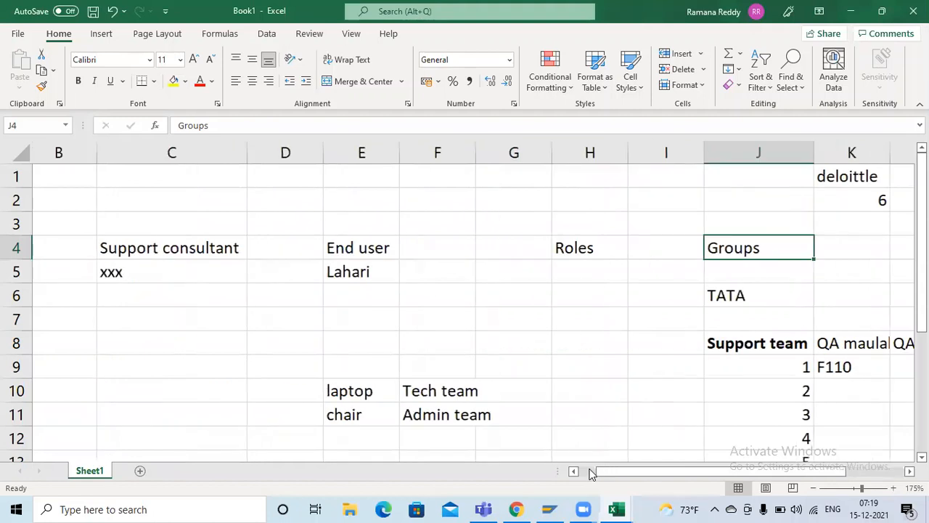
pyautogui.click(228, 251)
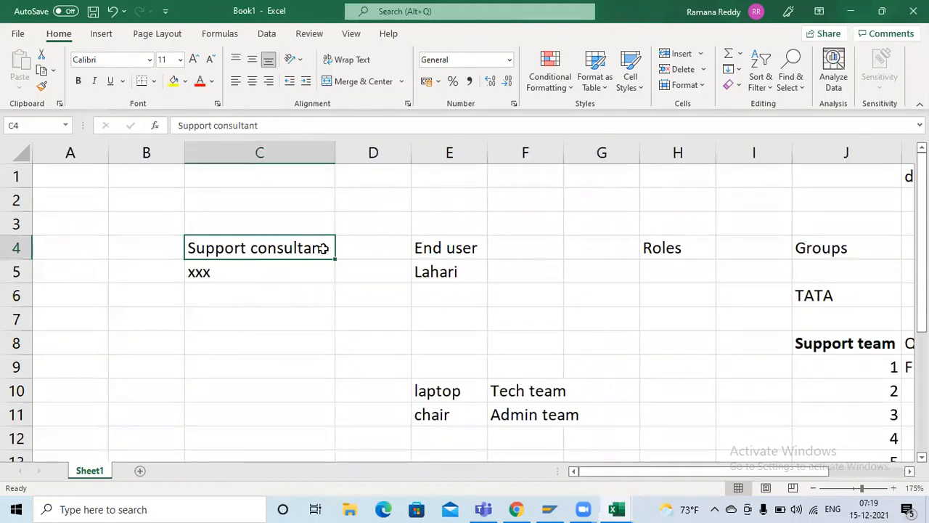
pyautogui.click(492, 248)
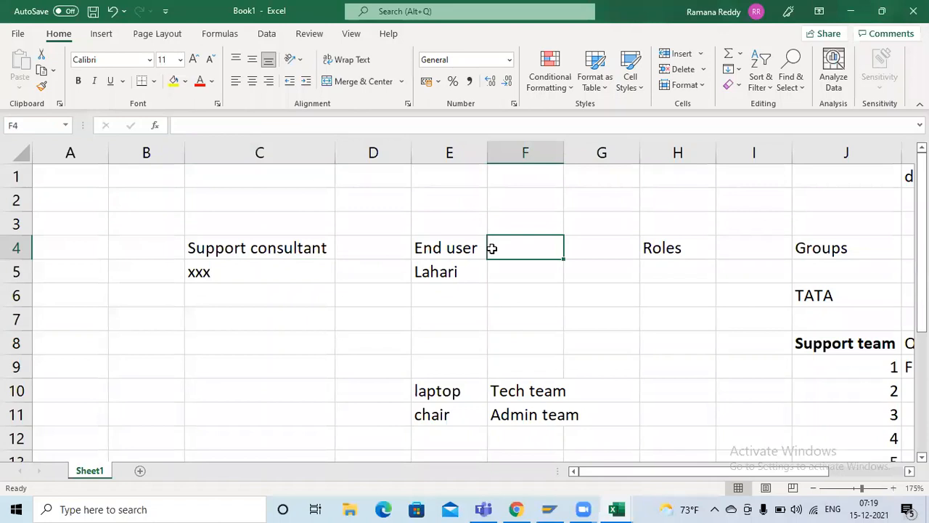
pyautogui.click(238, 245)
pyautogui.click(240, 268)
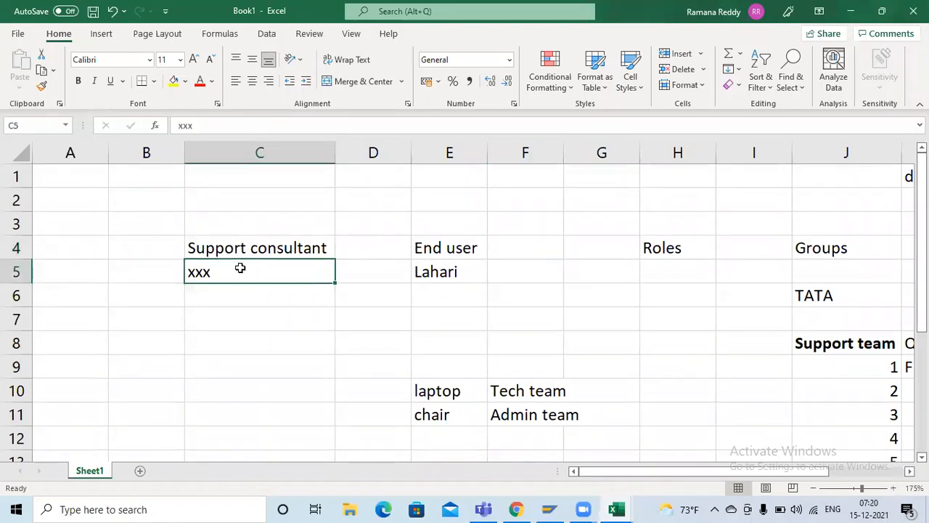
pyautogui.write('sou')
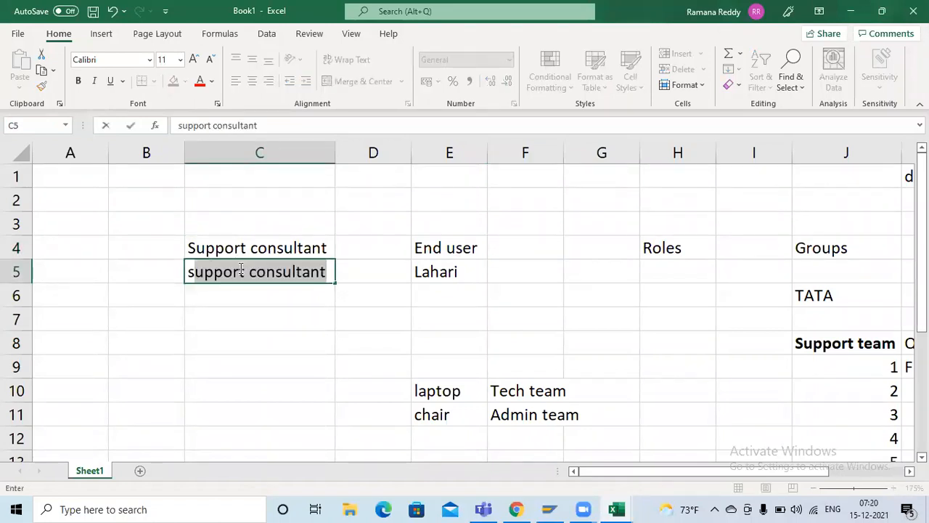
pyautogui.write('r')
pyautogui.press('BackSpace')
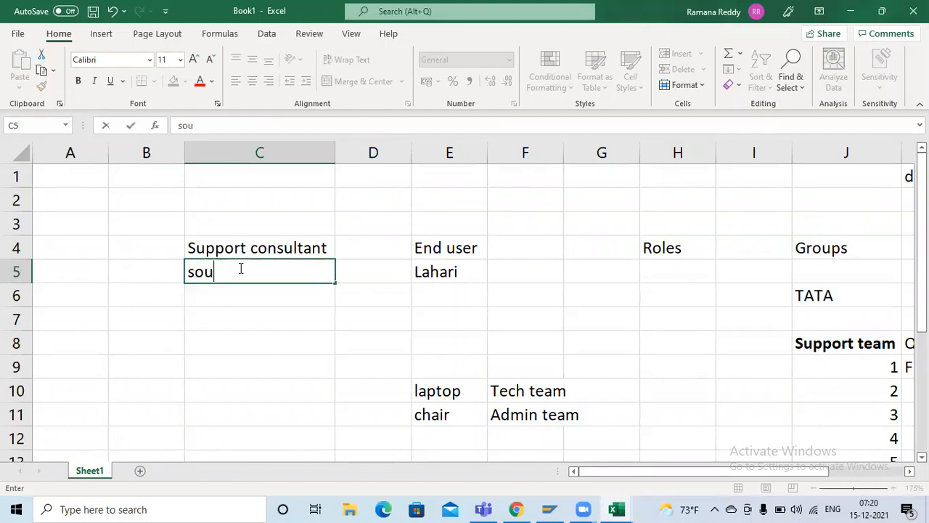
pyautogui.write('ndarya')
pyautogui.press('Return')
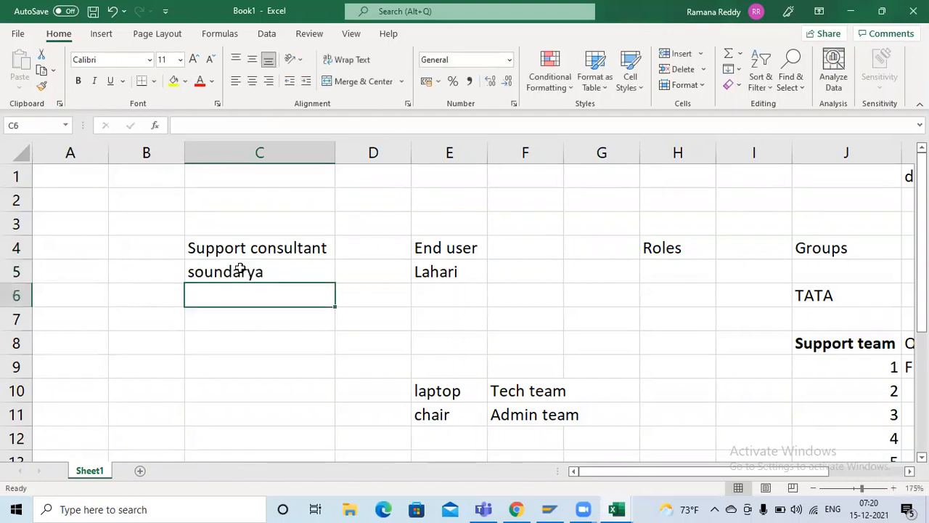
pyautogui.doubleClick(240, 270)
pyautogui.press('Return')
pyautogui.press('Return')
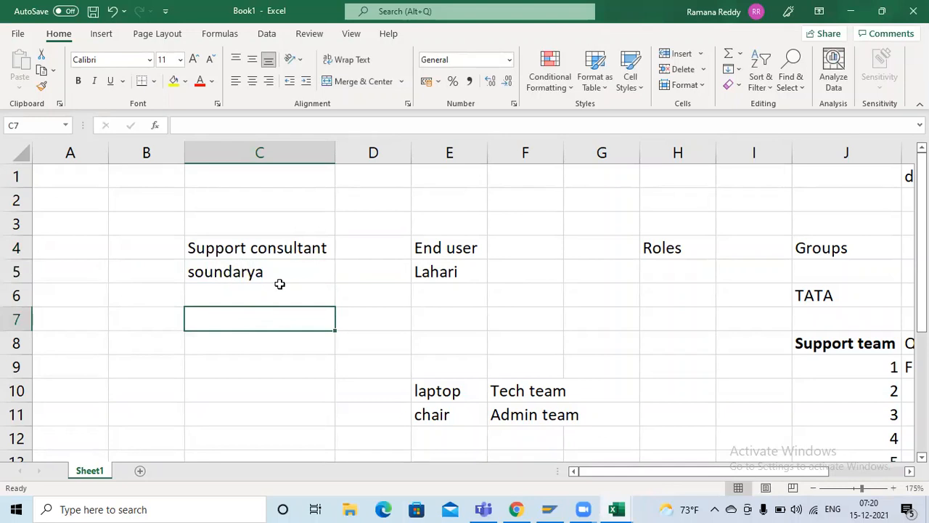
pyautogui.press('Up')
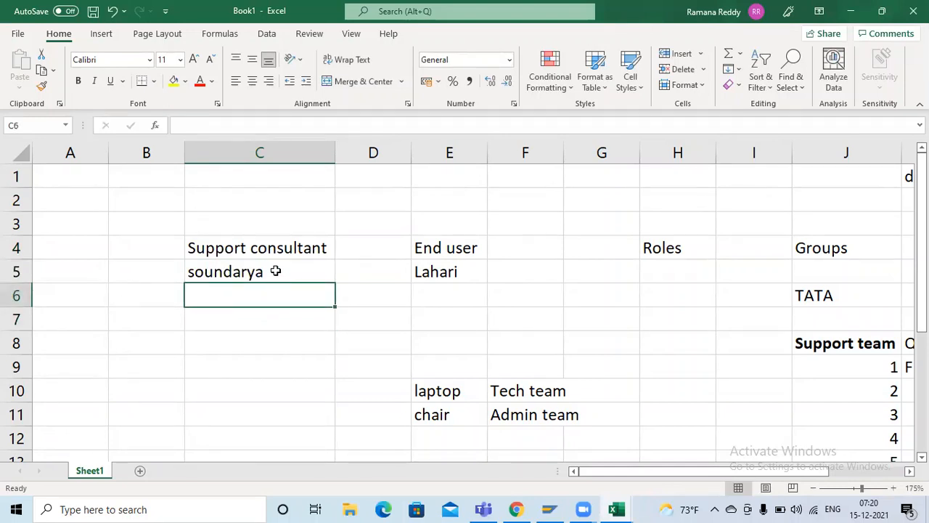
pyautogui.click(276, 271)
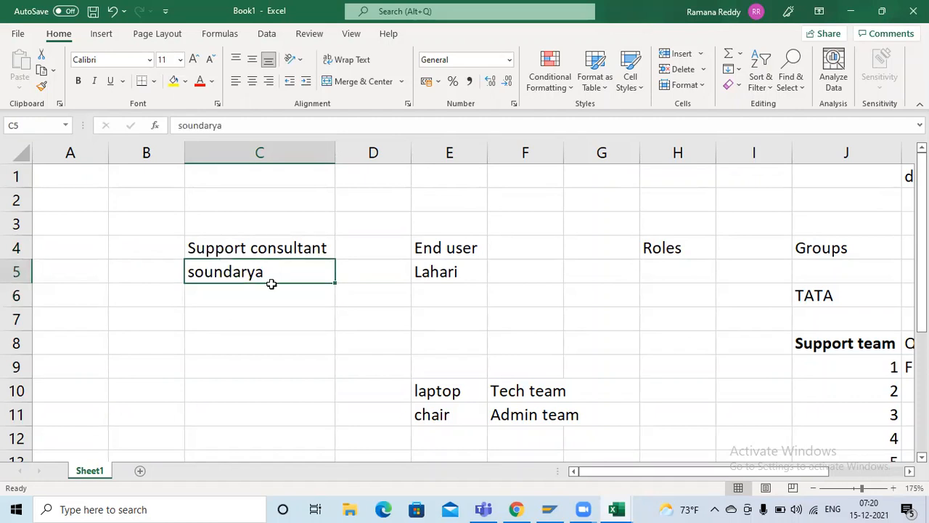
# Step: Add the filler entries "dsfds" in C6 and "sdfdsf" in C7 below the support consultant's name
pyautogui.moveTo(269, 282); pyautogui.dragTo(253, 296)
pyautogui.click(253, 295)
pyautogui.write('dsfds')
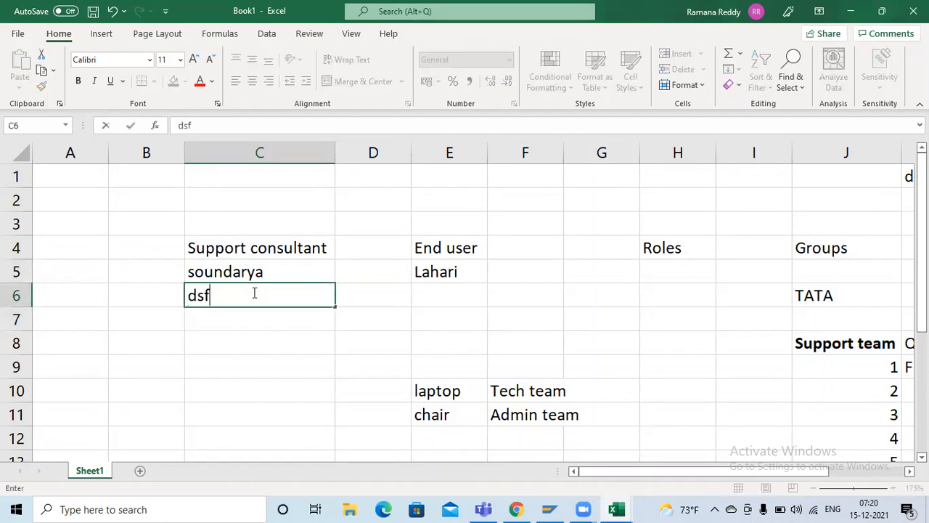
pyautogui.press('Return')
pyautogui.write('sdfdsf')
pyautogui.press('Return')
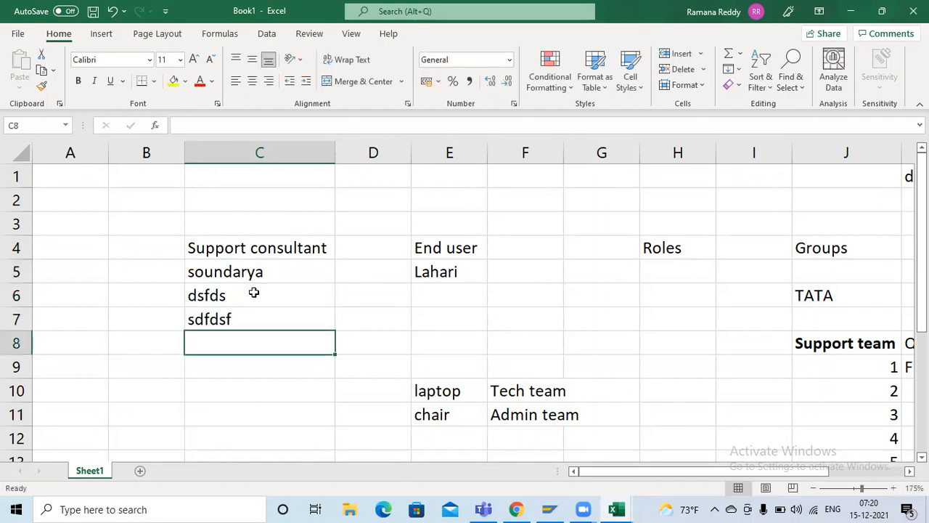
# Step: Review the Support consultant and End user headings, then the Support team heading and the QA columns beside it
pyautogui.click(272, 239)
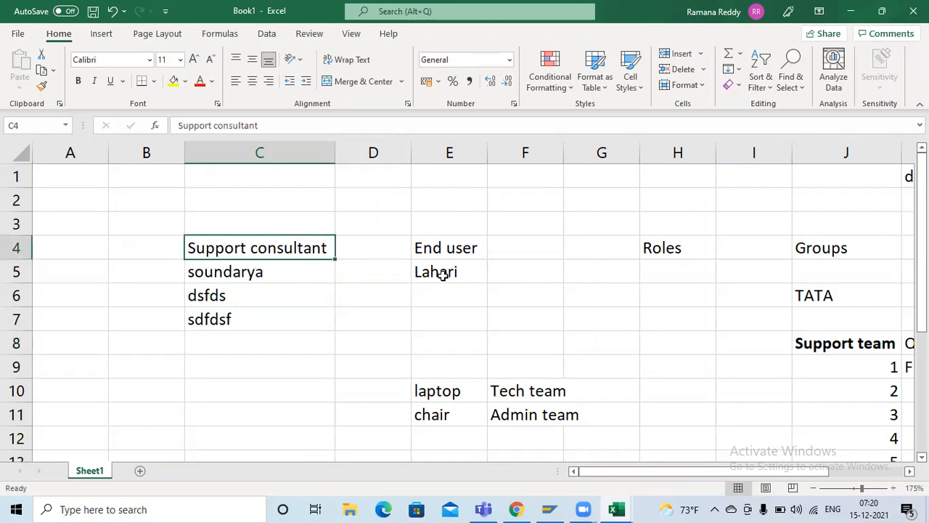
pyautogui.click(454, 249)
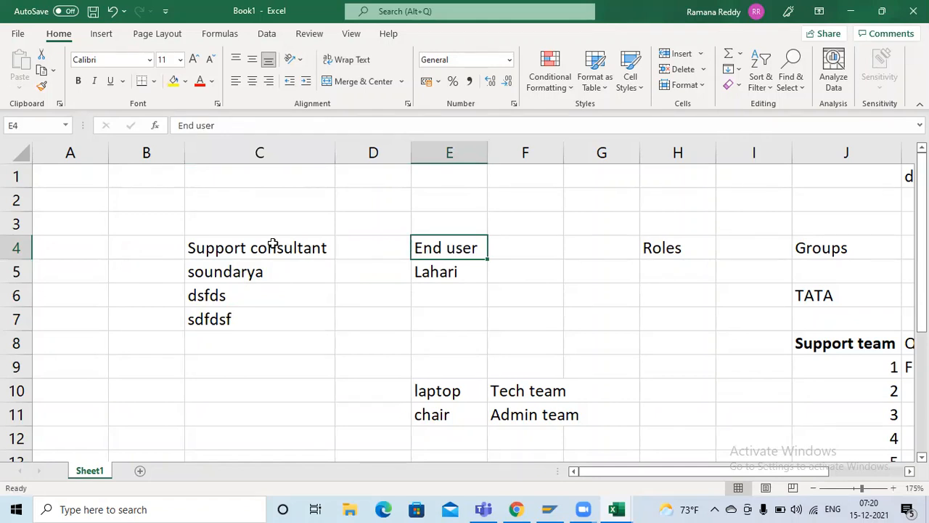
pyautogui.click(799, 339)
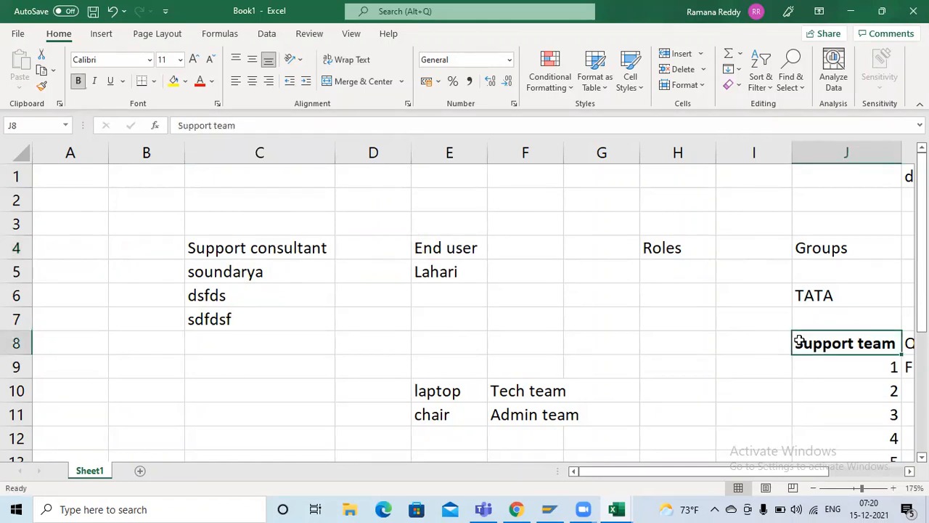
pyautogui.press('Right')
pyautogui.press('Right')
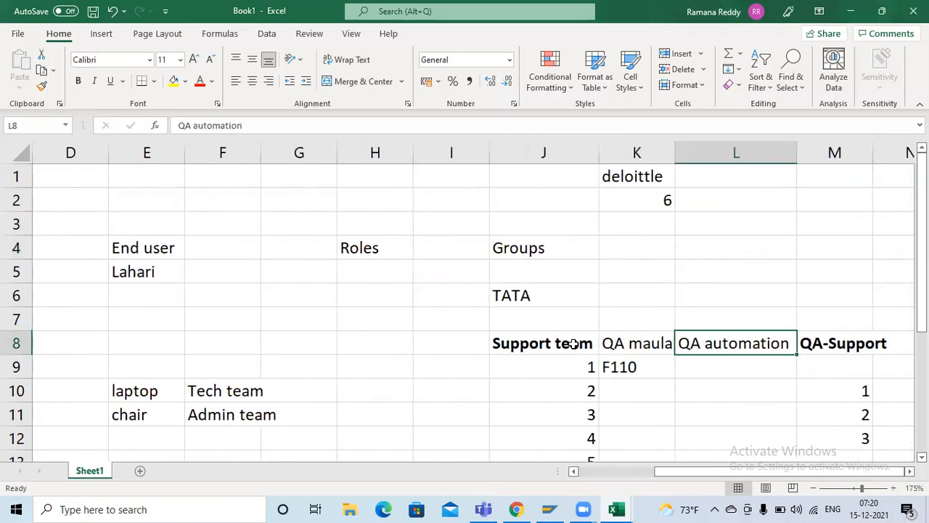
pyautogui.click(573, 344)
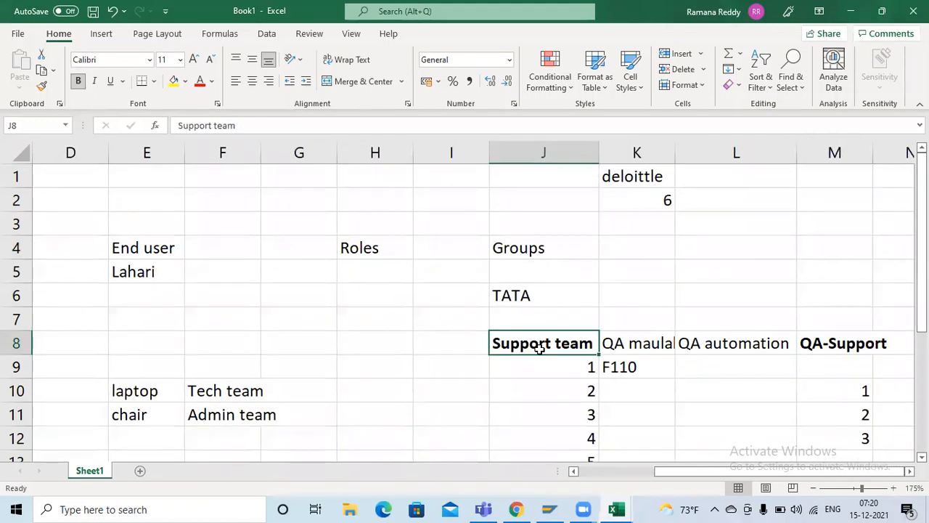
# Step: Examine the numbered member list in J9:J14 under the Support team heading
pyautogui.scroll(-2, 525, 305)
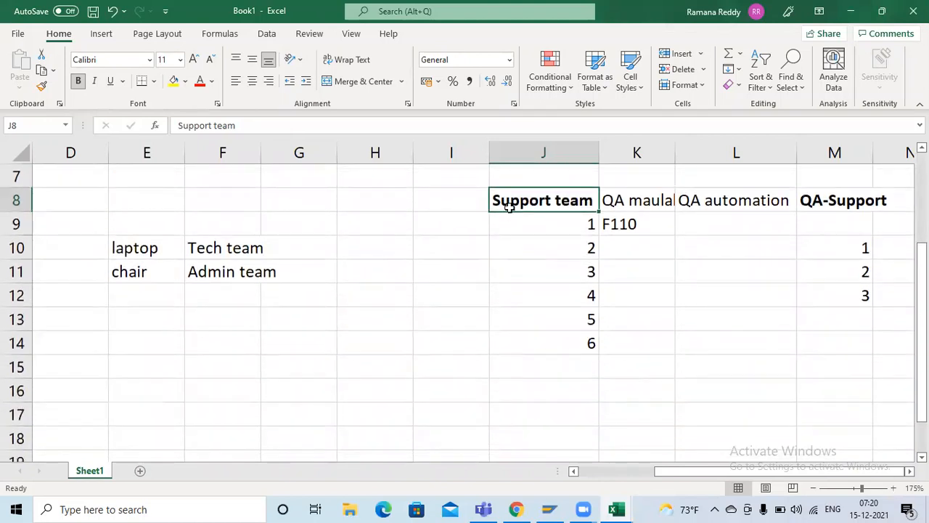
pyautogui.click(559, 245)
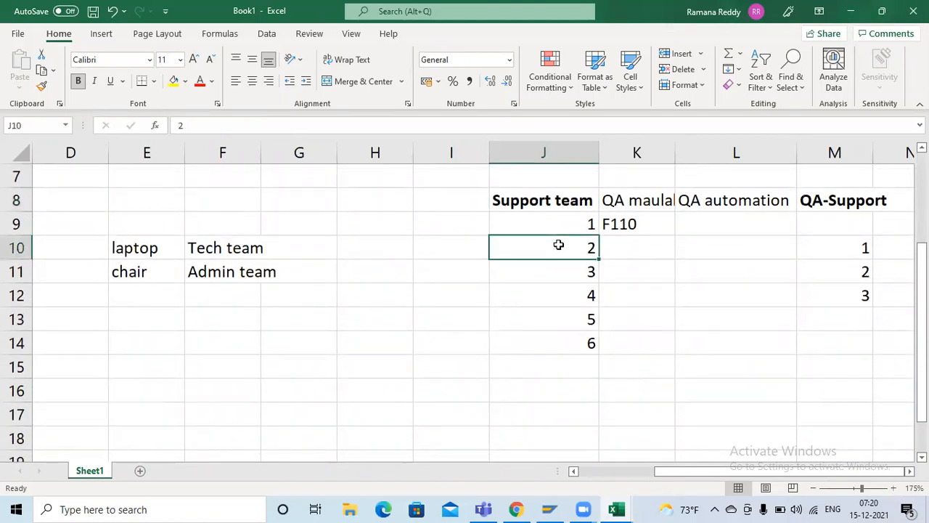
pyautogui.click(538, 202)
pyautogui.moveTo(539, 221); pyautogui.dragTo(547, 331)
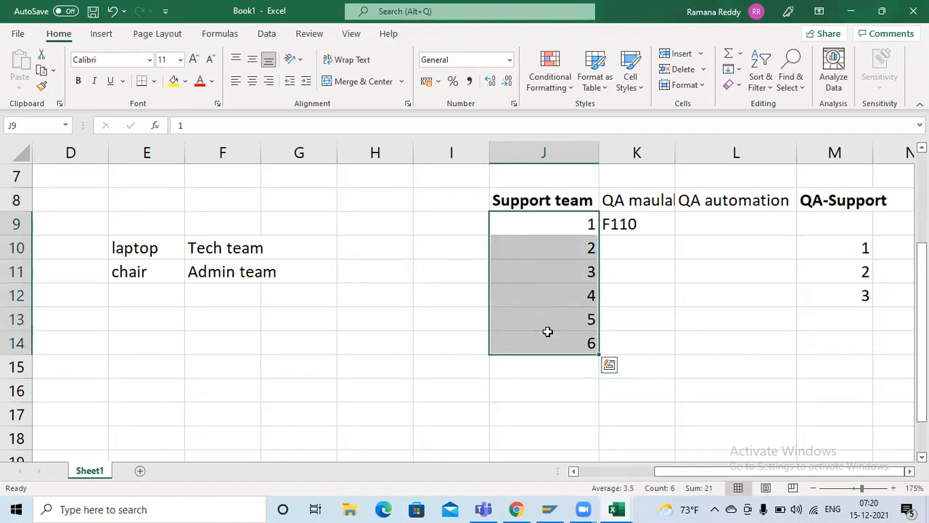
pyautogui.click(543, 205)
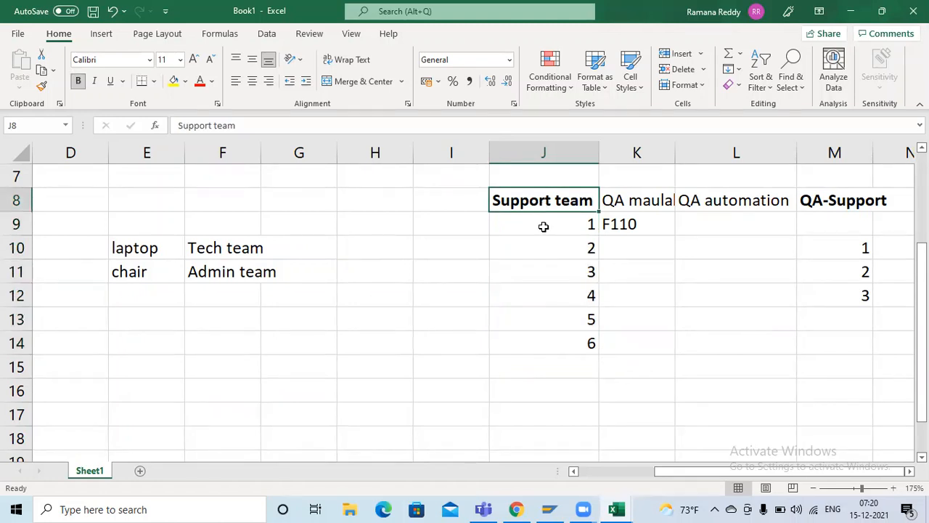
pyautogui.moveTo(543, 227); pyautogui.dragTo(546, 343)
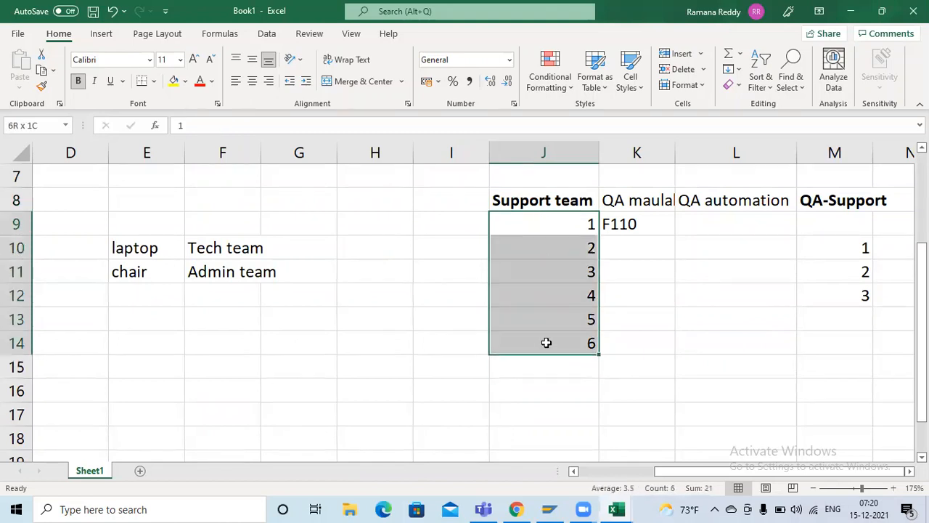
pyautogui.click(527, 201)
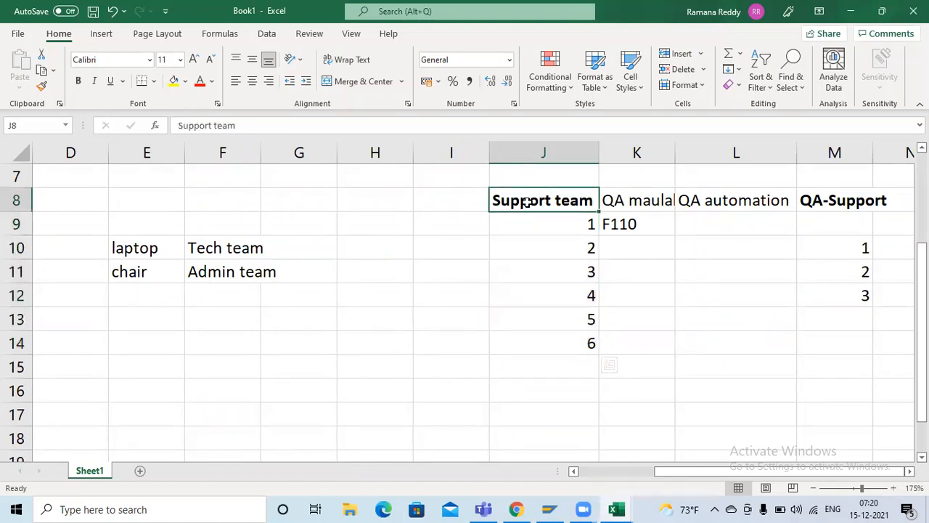
pyautogui.moveTo(531, 224); pyautogui.dragTo(533, 342)
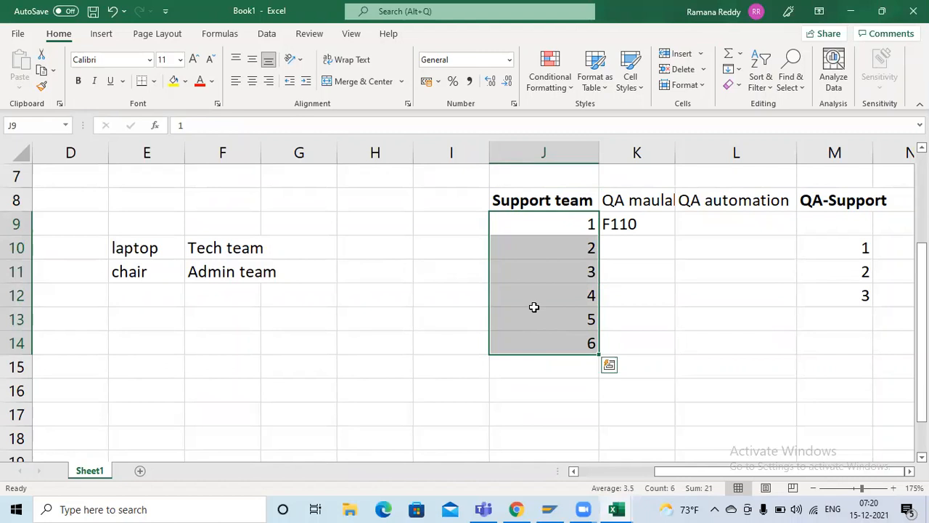
pyautogui.click(533, 203)
pyautogui.moveTo(535, 220); pyautogui.dragTo(545, 345)
# Step: Look over the Support consultant, End user and Groups headings in row 4 again
pyautogui.moveTo(702, 470); pyautogui.dragTo(599, 470)
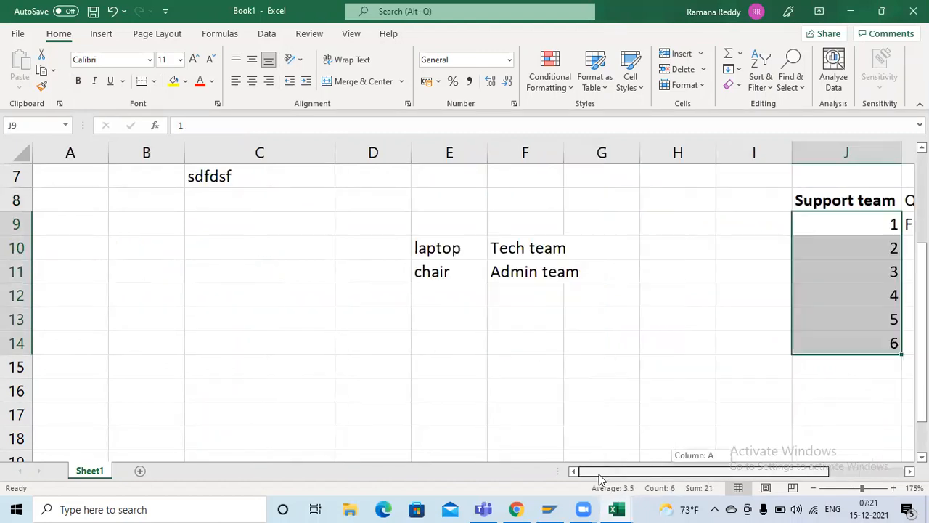
pyautogui.scroll(2, 471, 347)
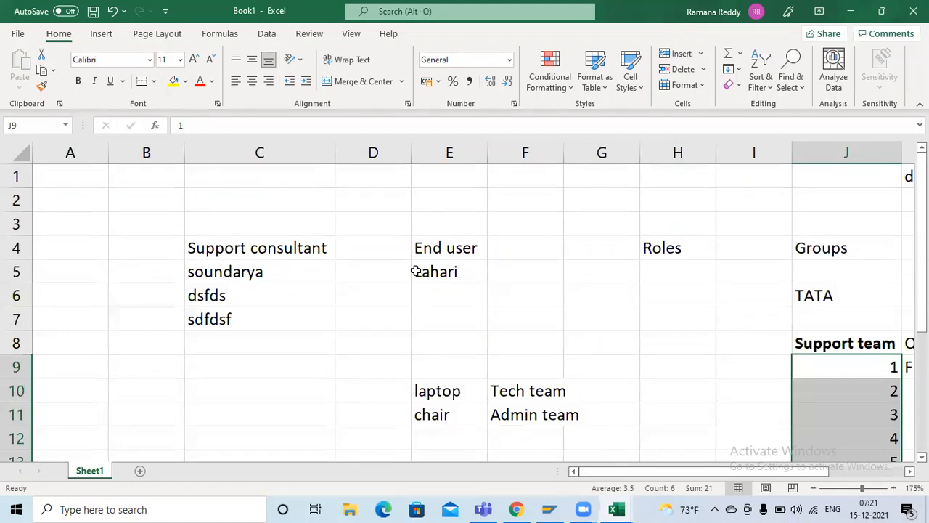
pyautogui.moveTo(218, 251); pyautogui.dragTo(428, 283)
pyautogui.click(831, 263)
pyautogui.click(831, 248)
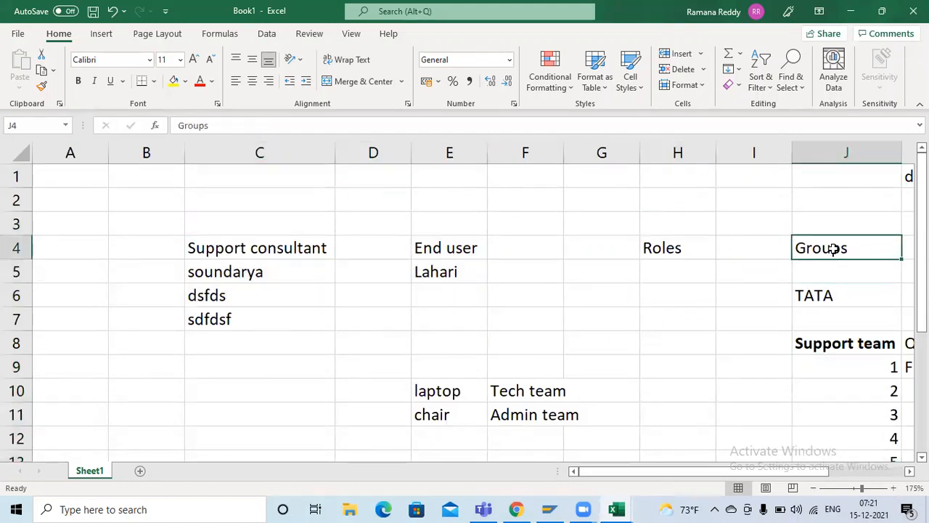
# Step: Switch to Chrome and launch the developer instance from the ServiceNow Developer home page
pyautogui.hotkey('alt', 'Tab')
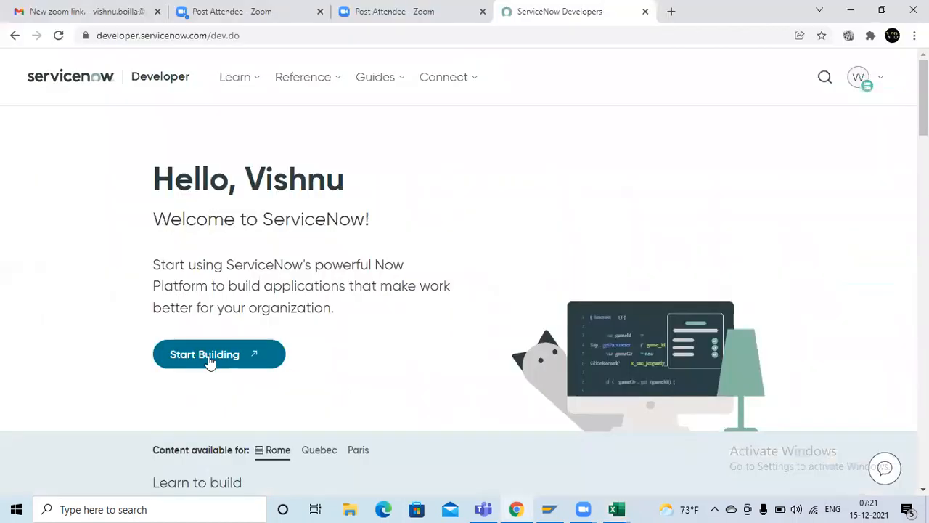
pyautogui.click(210, 361)
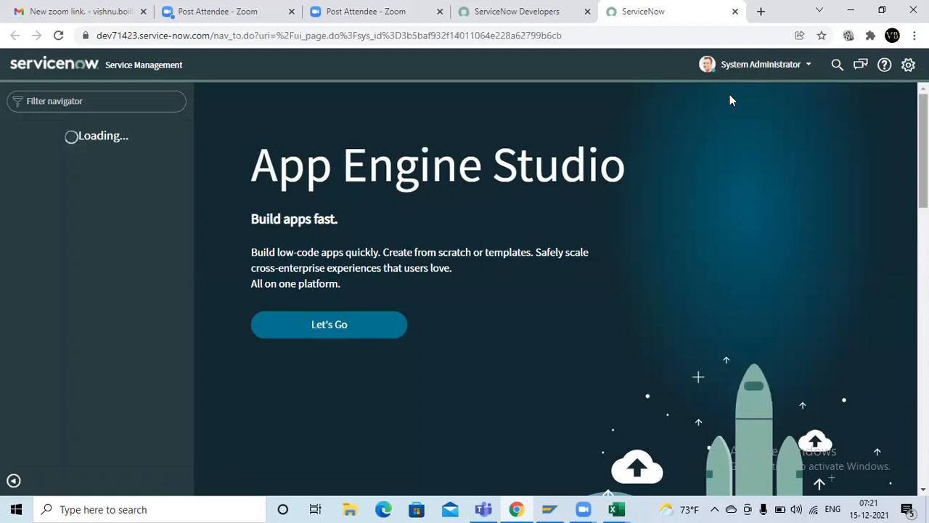
# Step: Filter the navigator by "USER ADMIN" and open the Groups list under User Administration
pyautogui.click(62, 100)
pyautogui.write('USER AD')
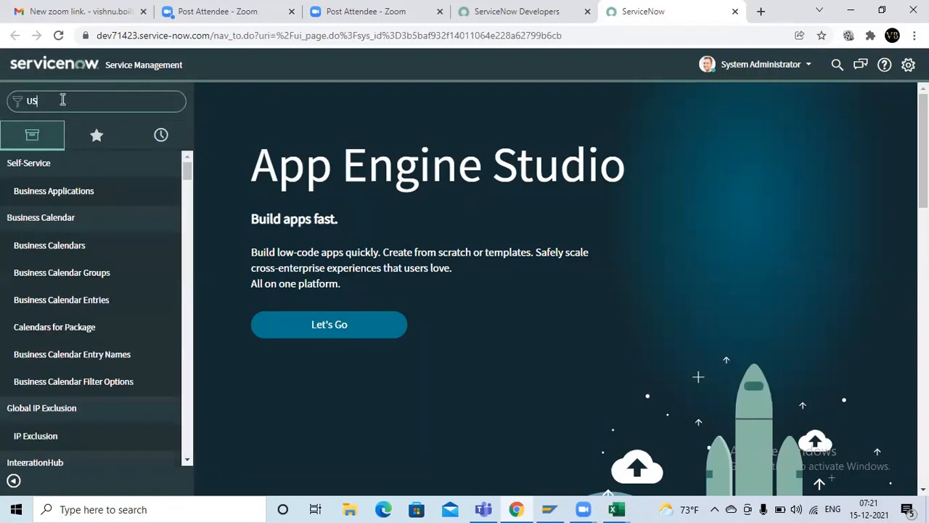
pyautogui.write('MIN')
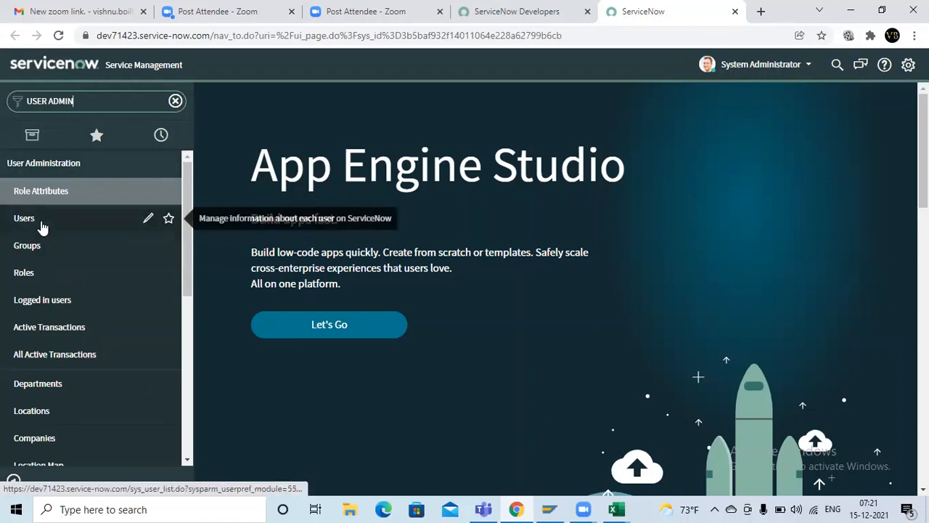
pyautogui.click(54, 248)
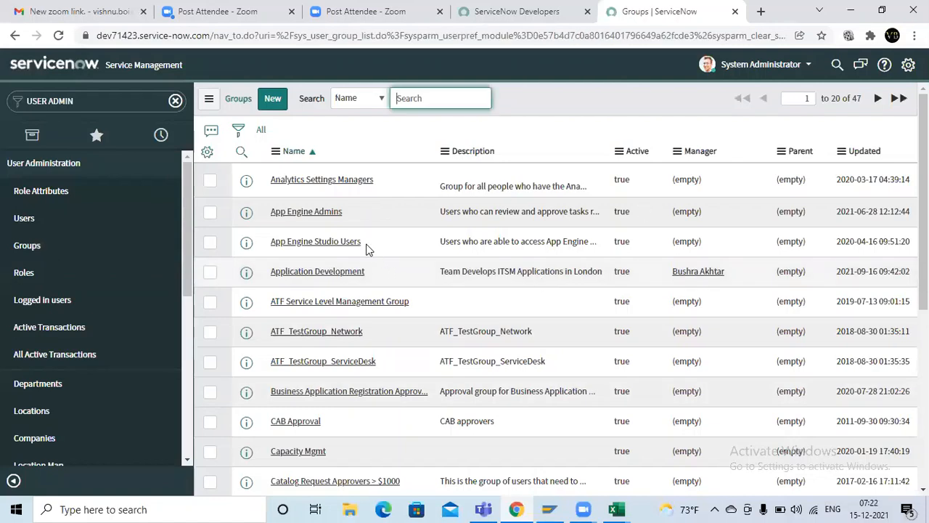
# Step: Start a new group record named "Support team" and bring up the suggestions for its Manager
pyautogui.click(277, 107)
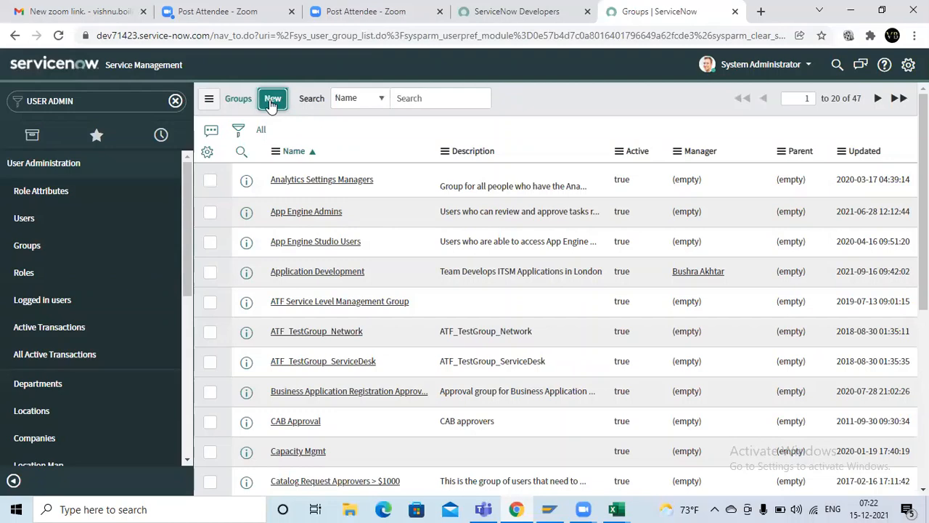
pyautogui.click(273, 103)
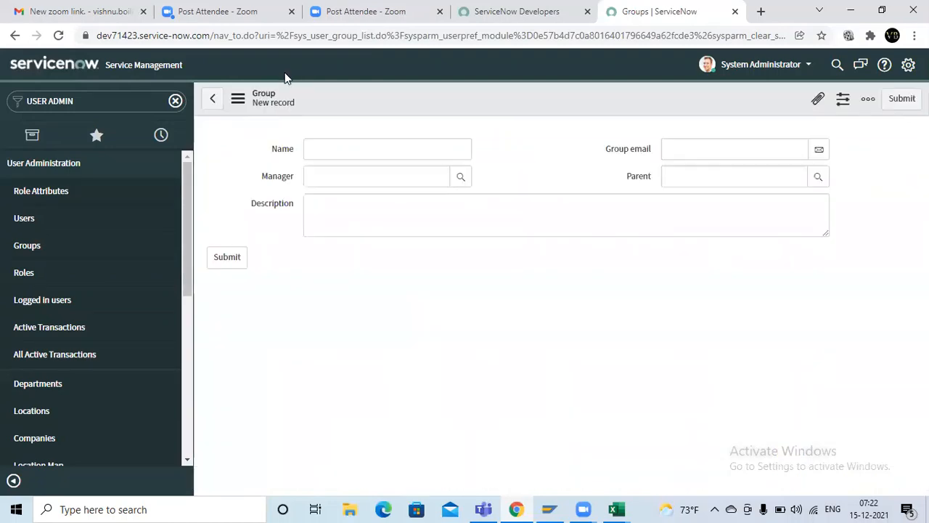
pyautogui.click(314, 143)
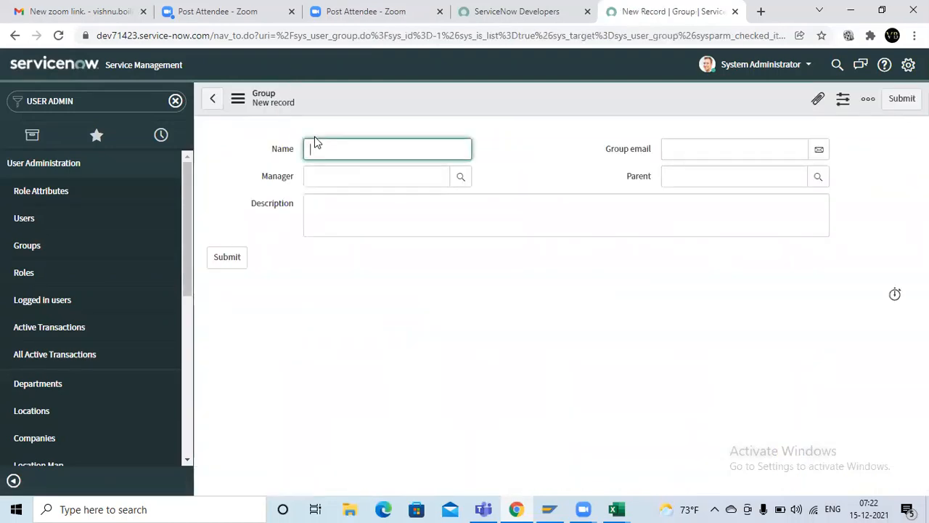
pyautogui.write('sdPPORT')
pyautogui.press('BackSpace')
pyautogui.press('BackSpace')
pyautogui.press('BackSpace')
pyautogui.press('BackSpace')
pyautogui.press('BackSpace')
pyautogui.press('BackSpace')
pyautogui.press('BackSpace')
pyautogui.press('BackSpace')
pyautogui.write('Support tr')
pyautogui.press('BackSpace')
pyautogui.write('eam')
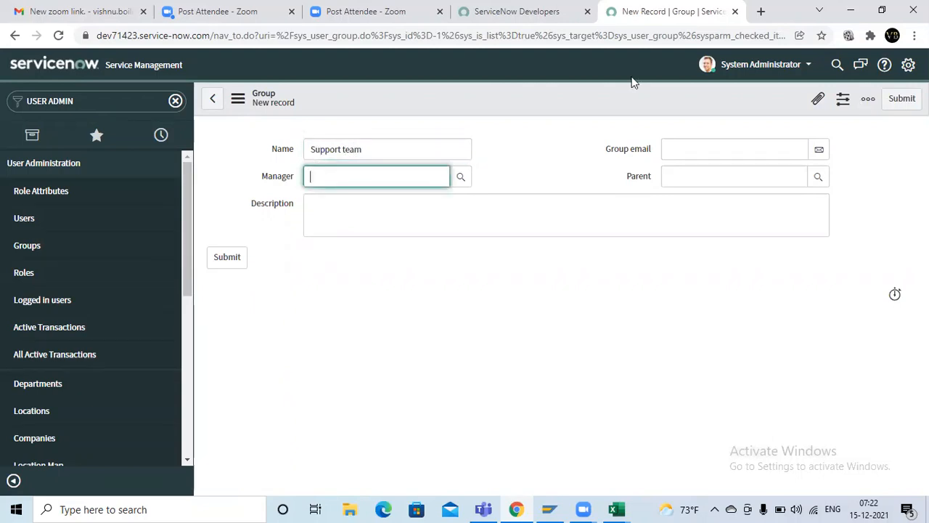
pyautogui.click(369, 181)
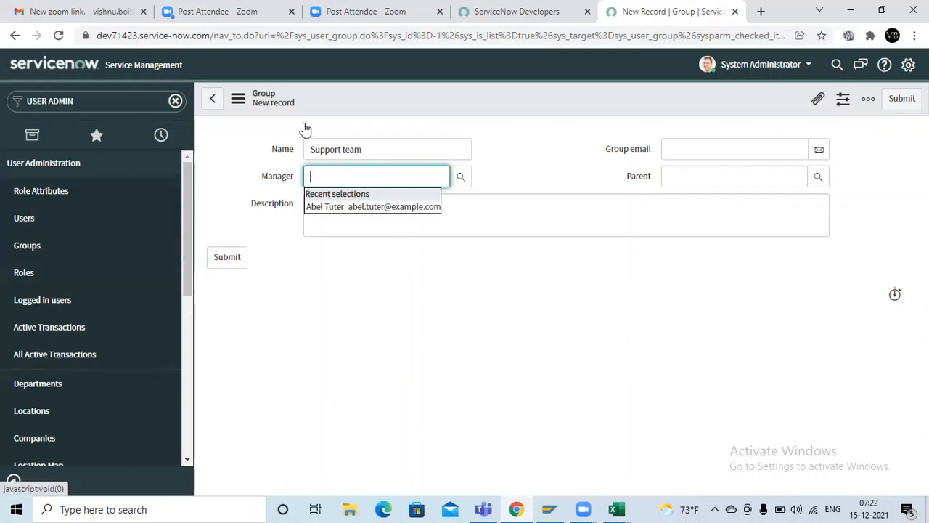
# Step: Duplicate the browser tab holding the new group record and stay on the duplicate
pyautogui.rightClick(699, 6)
pyautogui.click(728, 111)
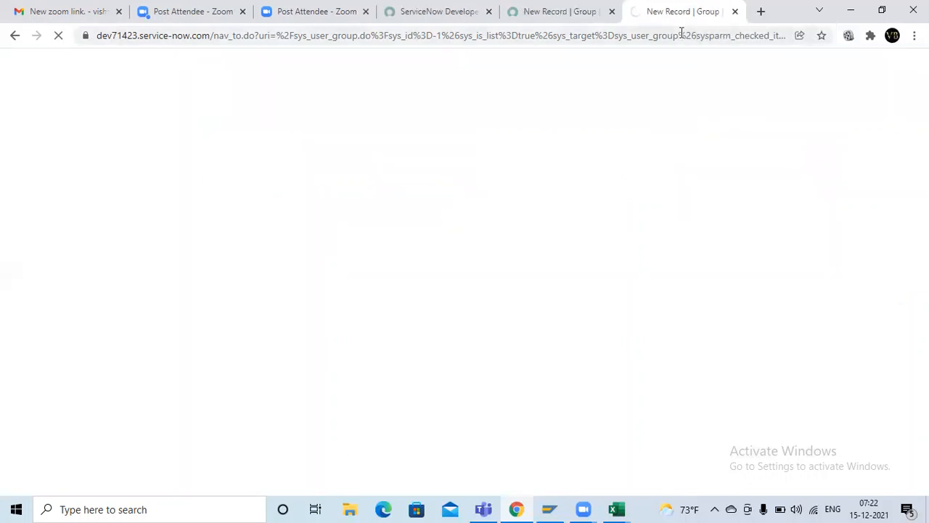
pyautogui.click(550, 8)
pyautogui.click(683, 8)
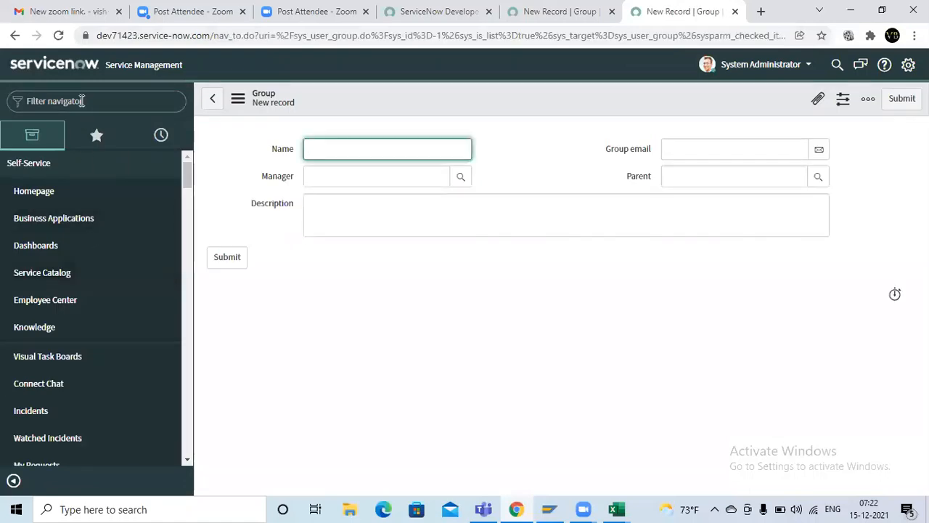
pyautogui.write('user admin')
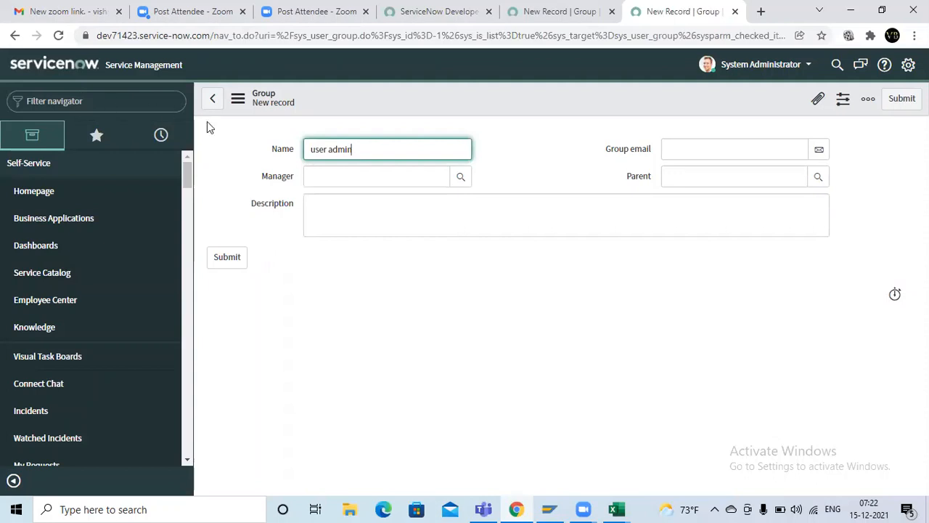
pyautogui.moveTo(353, 149); pyautogui.dragTo(254, 147)
pyautogui.press('BackSpace')
# Step: Filter the navigator in the duplicated tab by "user admin"
pyautogui.click(81, 101)
pyautogui.write('us')
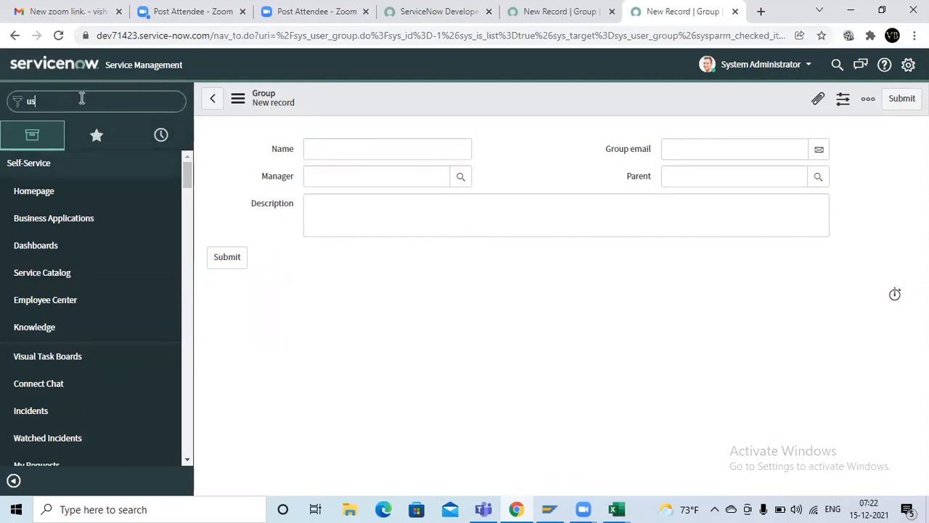
pyautogui.write('er admin')
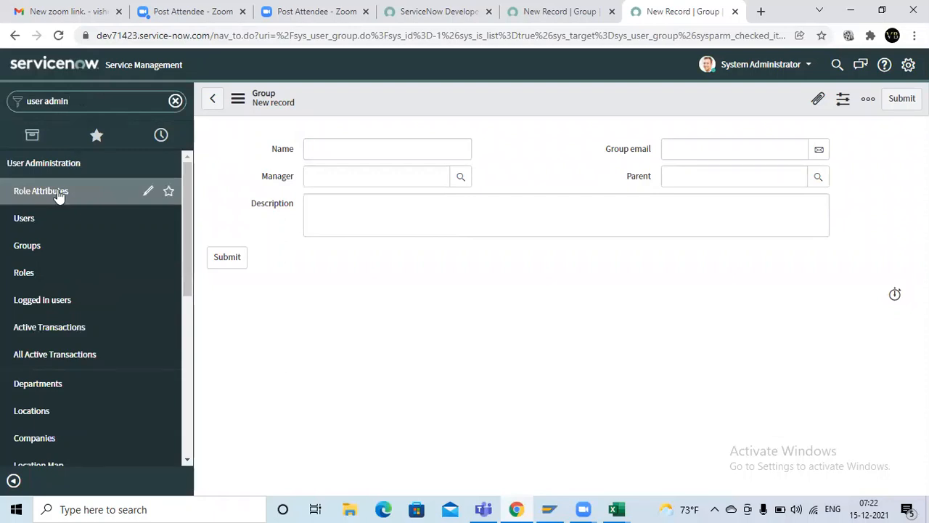
# Step: Start a new user record from the Users list and enter the manager's user ID, first name and last name
pyautogui.click(75, 226)
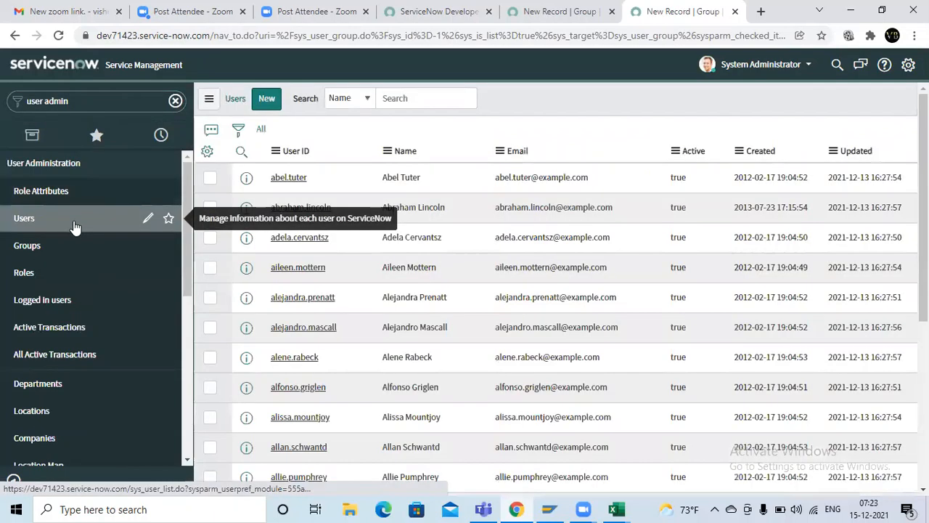
pyautogui.click(265, 106)
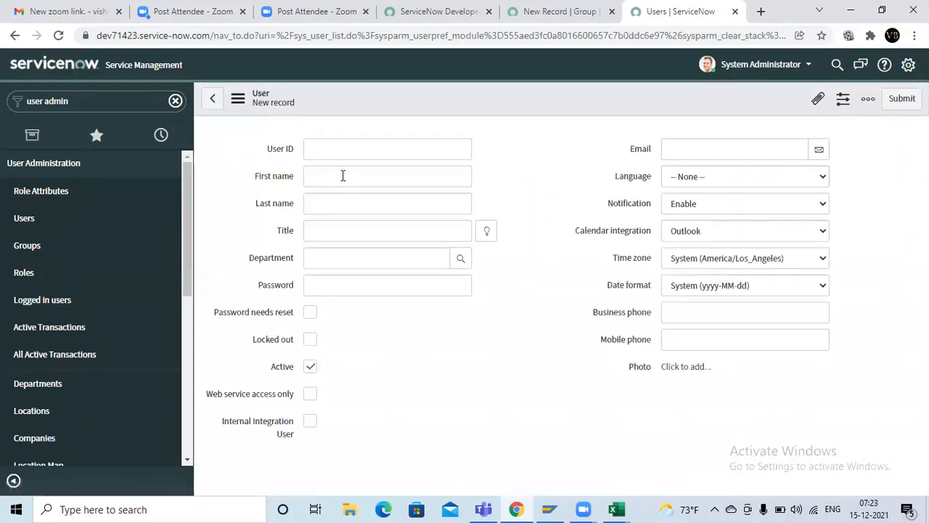
pyautogui.write('M')
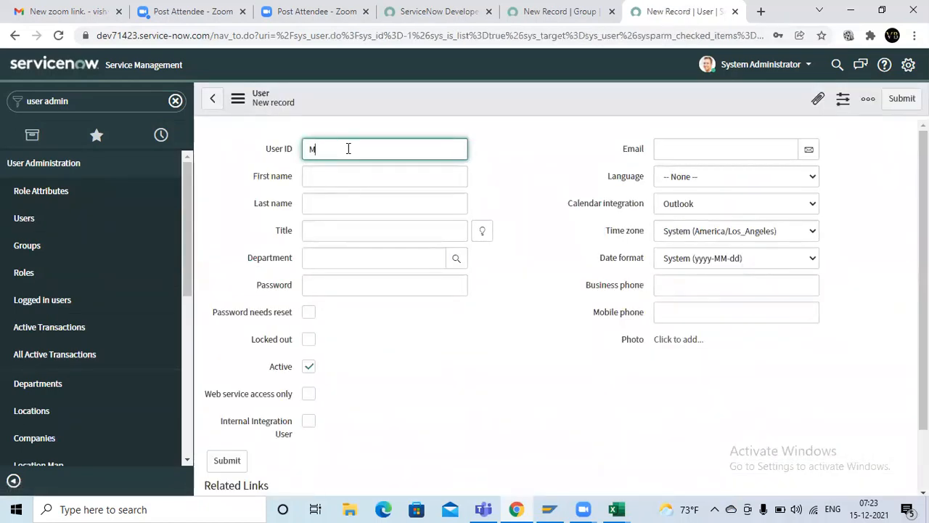
pyautogui.write('adhu123')
pyautogui.click(345, 173)
pyautogui.write('Madhu')
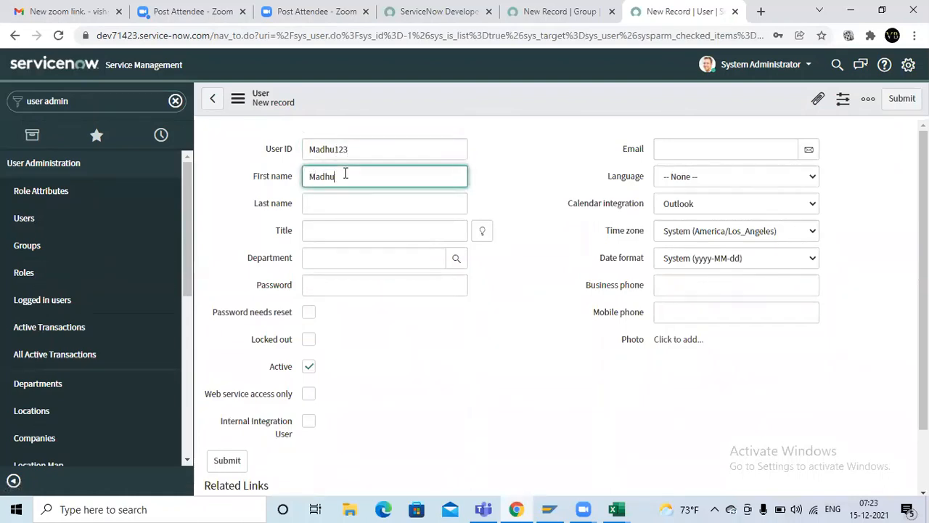
pyautogui.hotkey('ctrl', 'a')
pyautogui.hotkey('ctrl', 'c')
pyautogui.press('Tab')
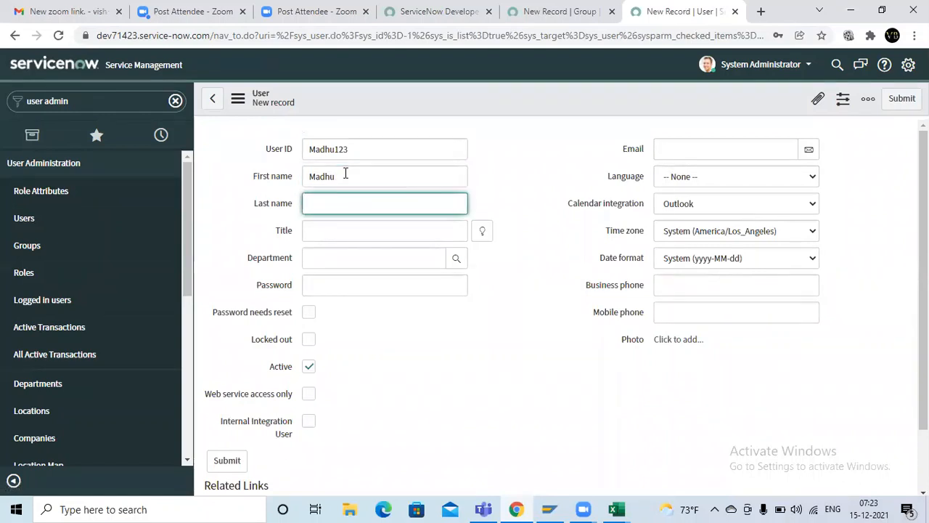
pyautogui.hotkey('ctrl', 'v')
# Step: Enter an account password in the new user record
pyautogui.click(338, 285)
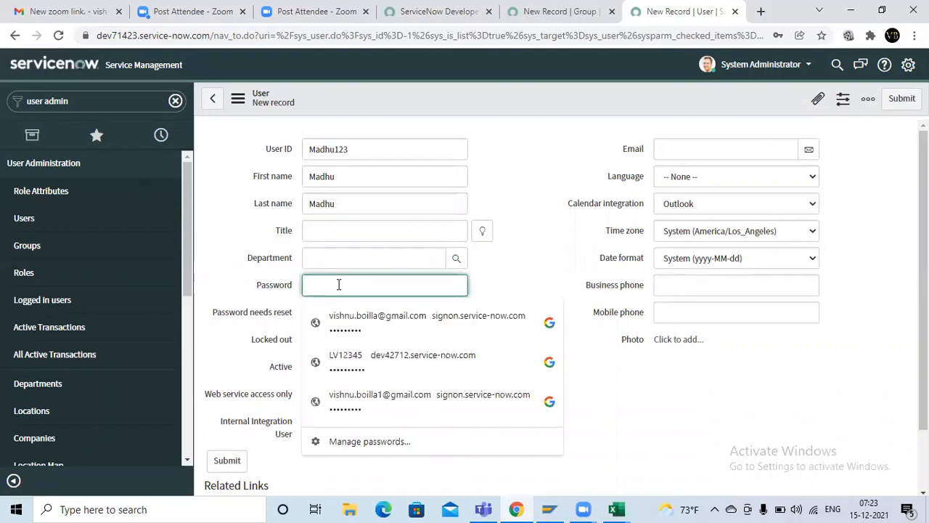
pyautogui.write('•••••')
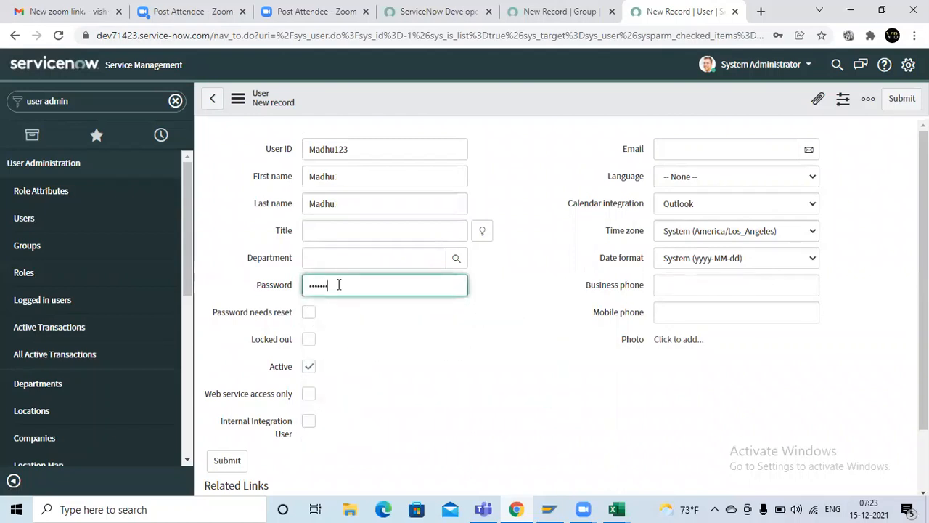
pyautogui.write('•••')
# Step: Switch to the Excel workbook, add a new sheet, and enter "Manager" in A1 and "UN" in B1
pyautogui.press('super+r')
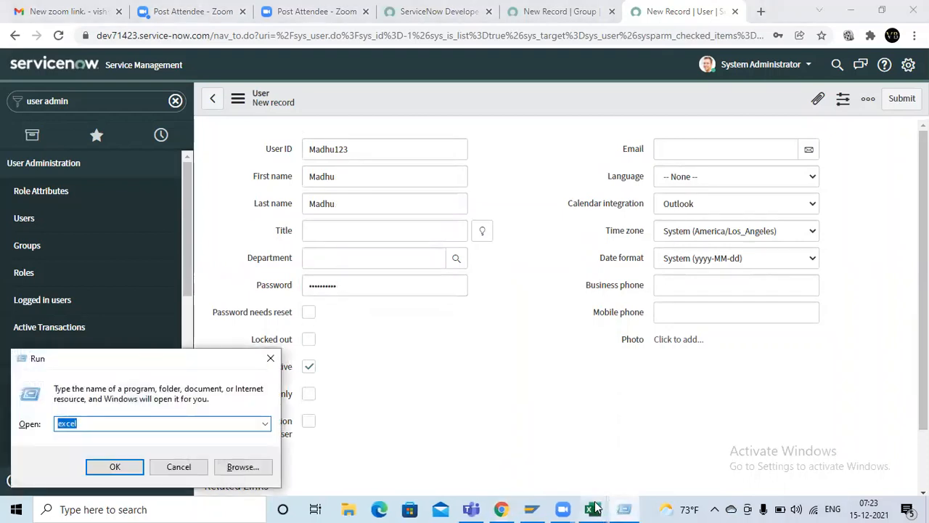
pyautogui.moveTo(594, 508)
pyautogui.click(660, 476)
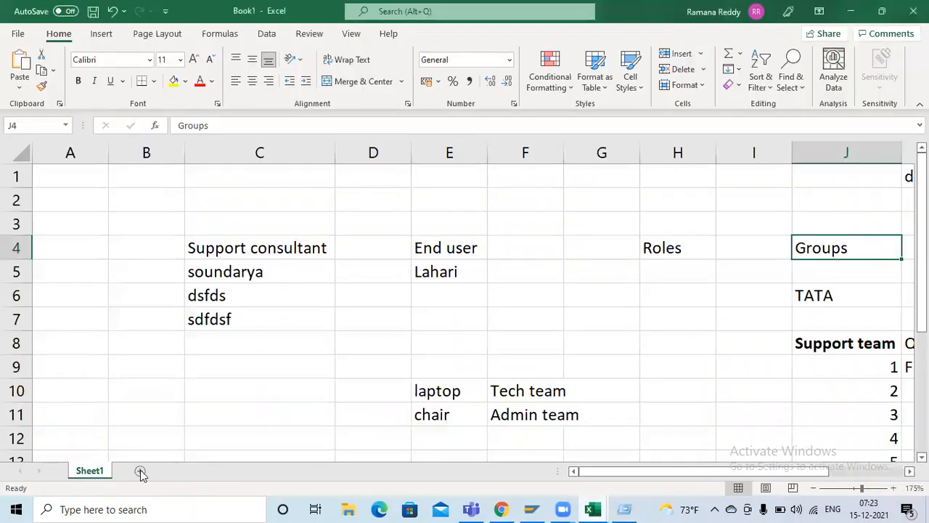
pyautogui.click(140, 473)
pyautogui.click(188, 255)
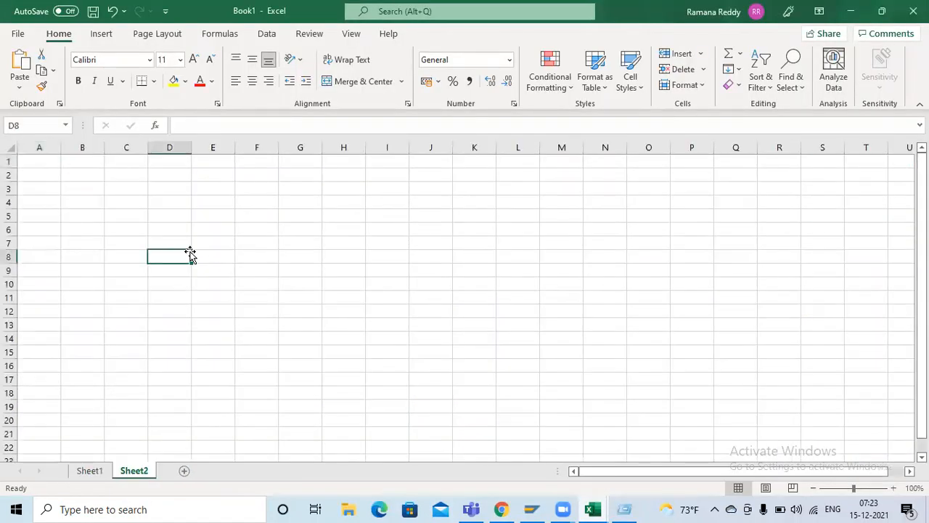
pyautogui.scroll(3, 108, 196)
pyautogui.click(52, 171)
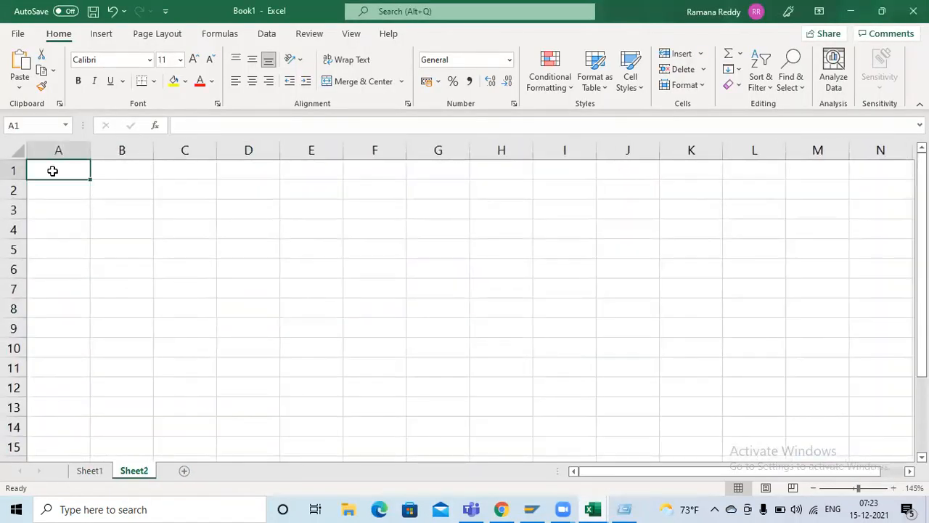
pyautogui.write('Manager')
pyautogui.press('Tab')
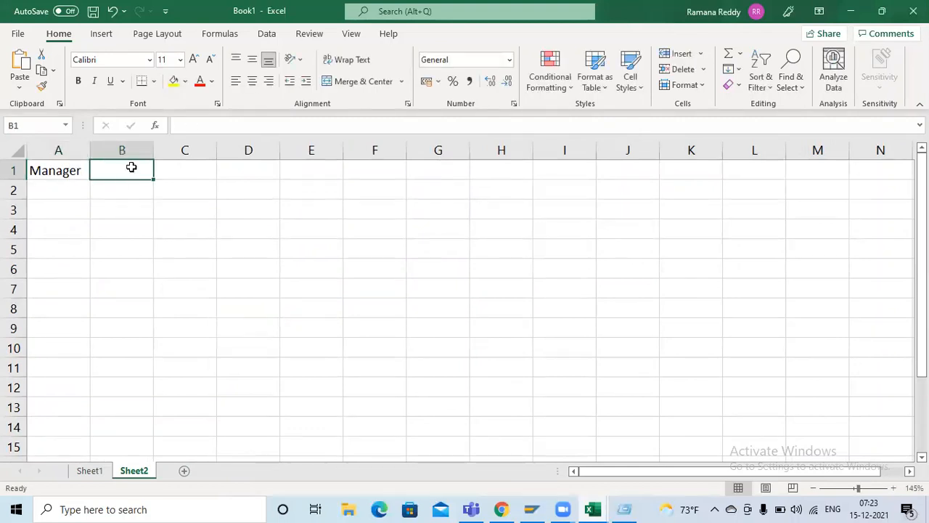
pyautogui.write('UN')
# Step: Copy the user ID from the ServiceNow user record into cell C1 of the new Excel sheet
pyautogui.press('super+r')
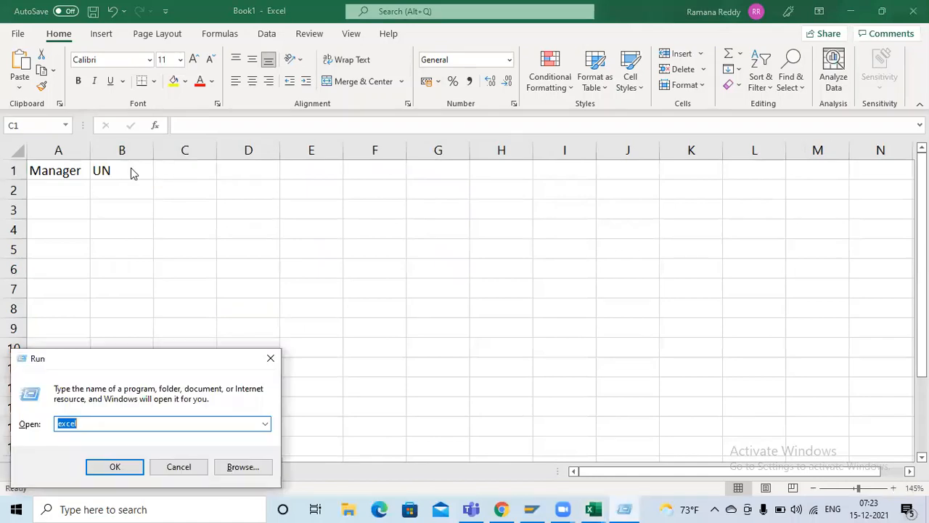
pyautogui.hotkey('alt', 'Tab')
pyautogui.press('Tab')
pyautogui.moveTo(363, 150); pyautogui.dragTo(233, 150)
pyautogui.hotkey('ctrl', 'c')
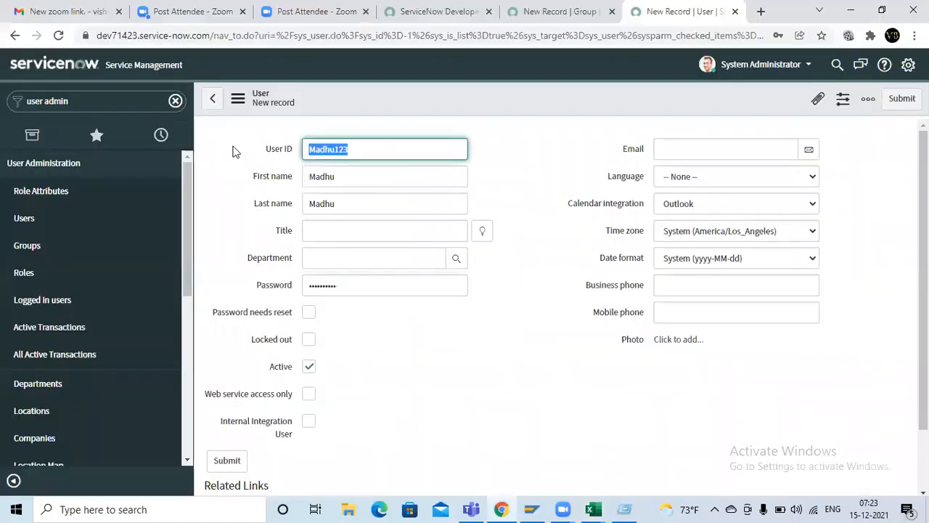
pyautogui.hotkey('alt', 'Tab')
pyautogui.hotkey('alt', 'Tab')
pyautogui.press('Tab')
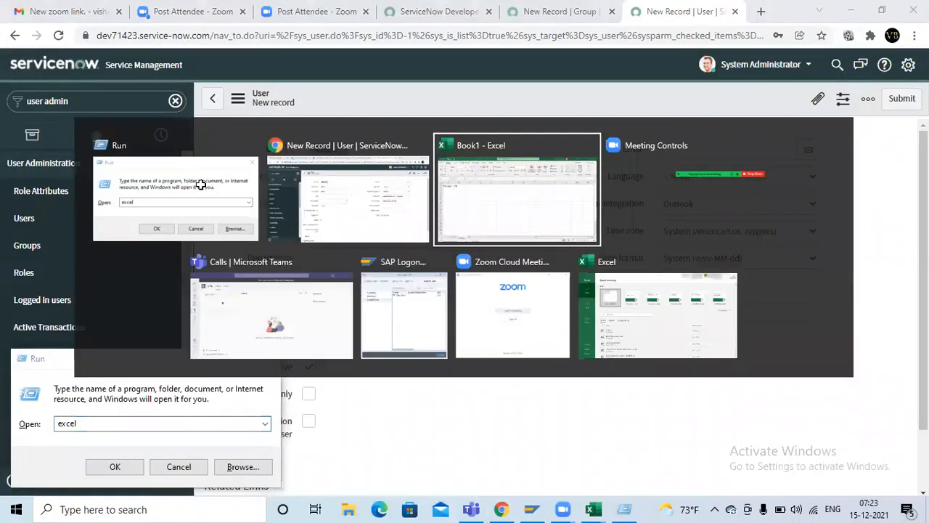
pyautogui.hotkey('ctrl', 'v')
# Step: Enter the label "pw" in cell B2
pyautogui.click(119, 194)
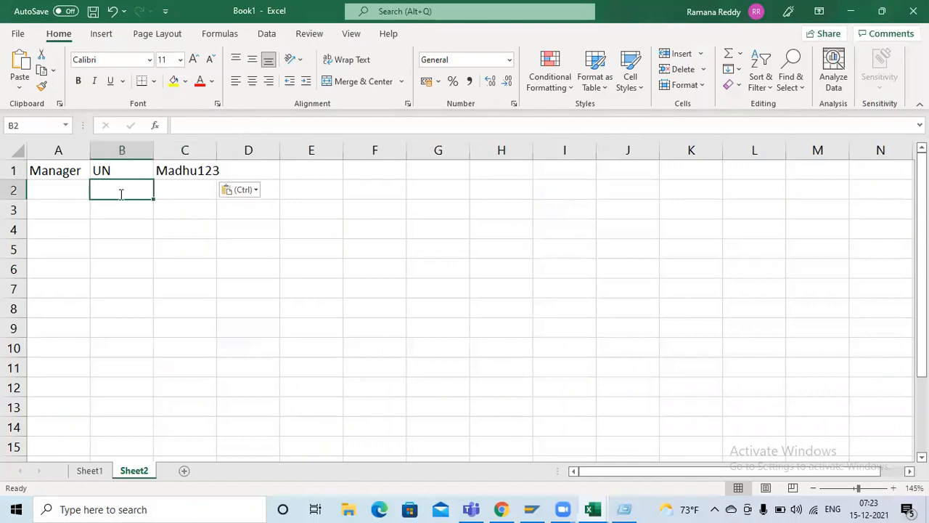
pyautogui.write('pq')
pyautogui.press('BackSpace')
pyautogui.write('w')
pyautogui.press('Tab')
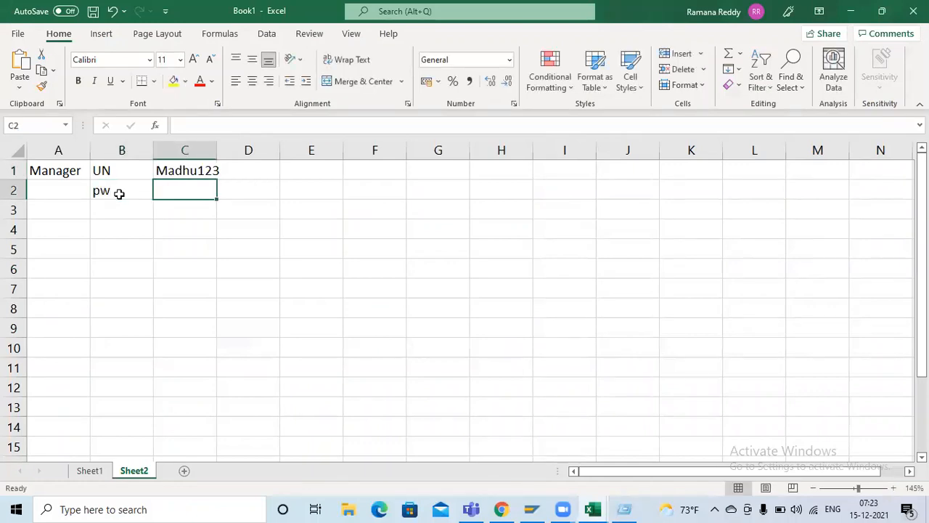
# Step: Return to the ServiceNow user record, clear the Password field and enter the account password again
pyautogui.hotkey('alt', 'Tab')
pyautogui.hotkey('alt', 'Tab')
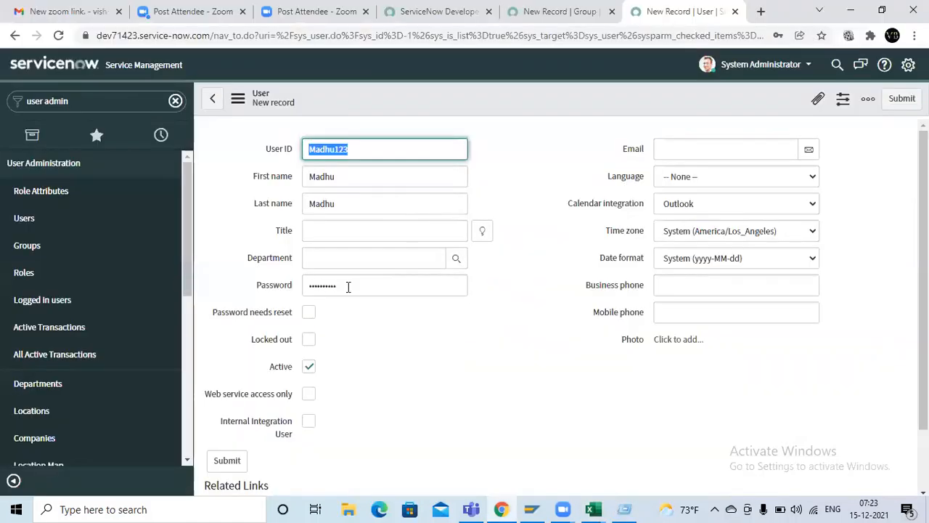
pyautogui.click(348, 283)
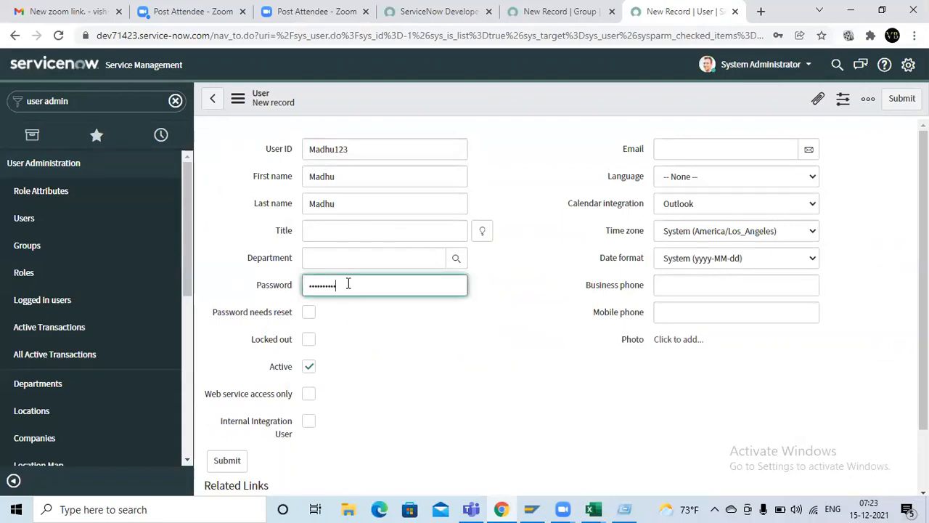
pyautogui.press('BackSpace')
pyautogui.press('BackSpace')
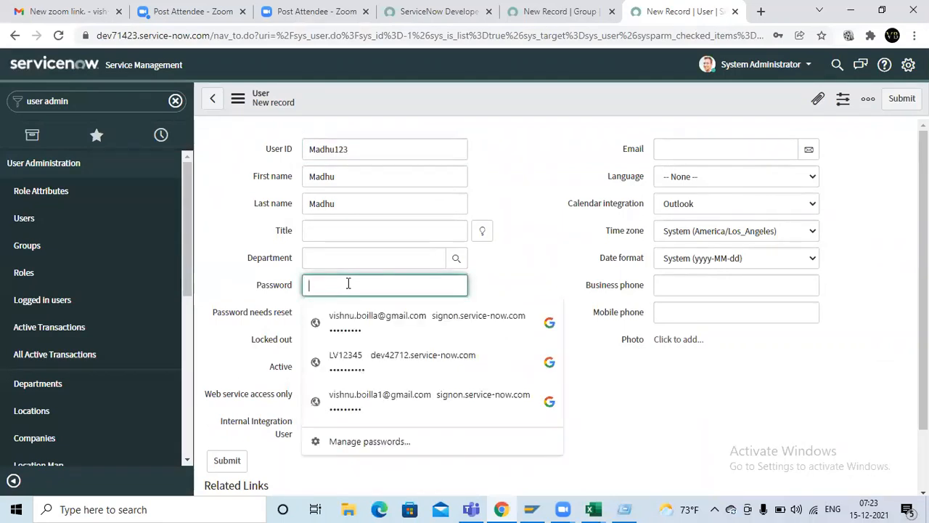
pyautogui.write('••••••')
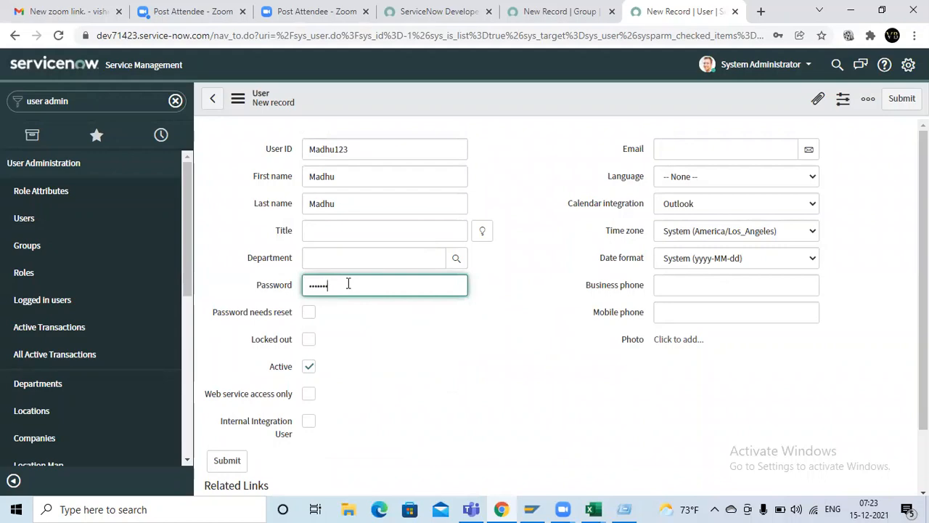
pyautogui.write('••')
# Step: Switch to the Excel sheet and record the account password in cell C2 beside "pw"
pyautogui.press('super+r')
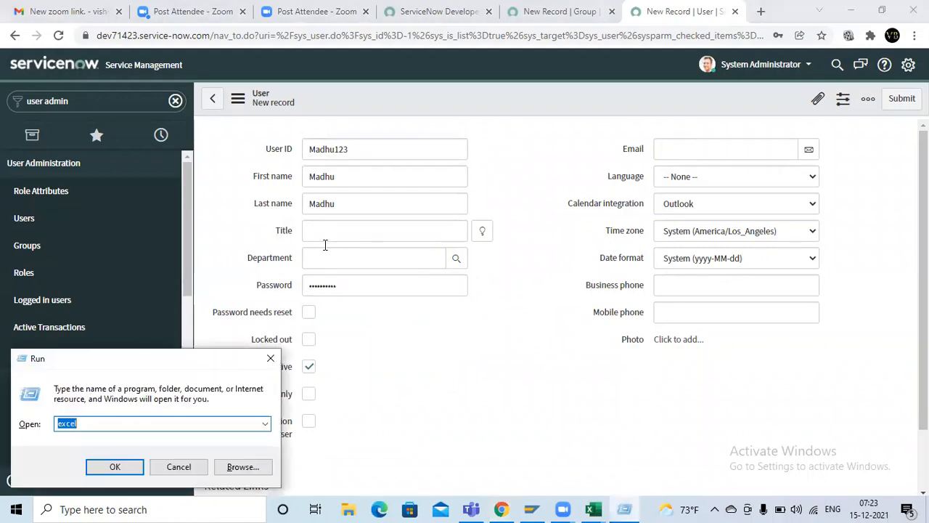
pyautogui.hotkey('alt', 'Tab')
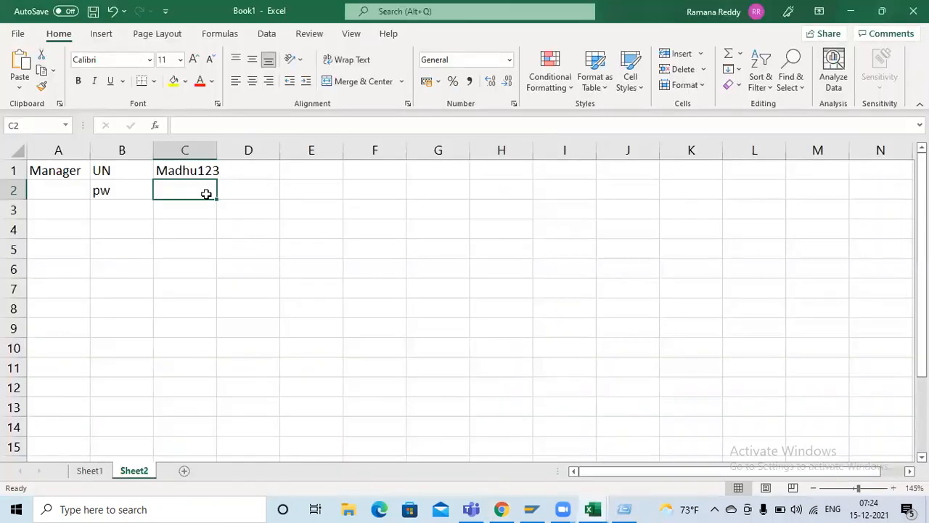
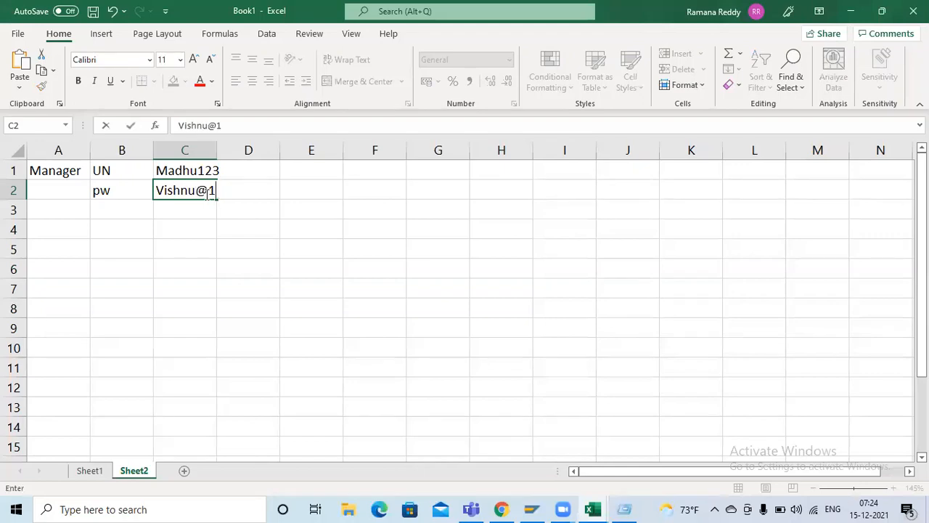
pyautogui.press('Tab')
pyautogui.press('Tab')
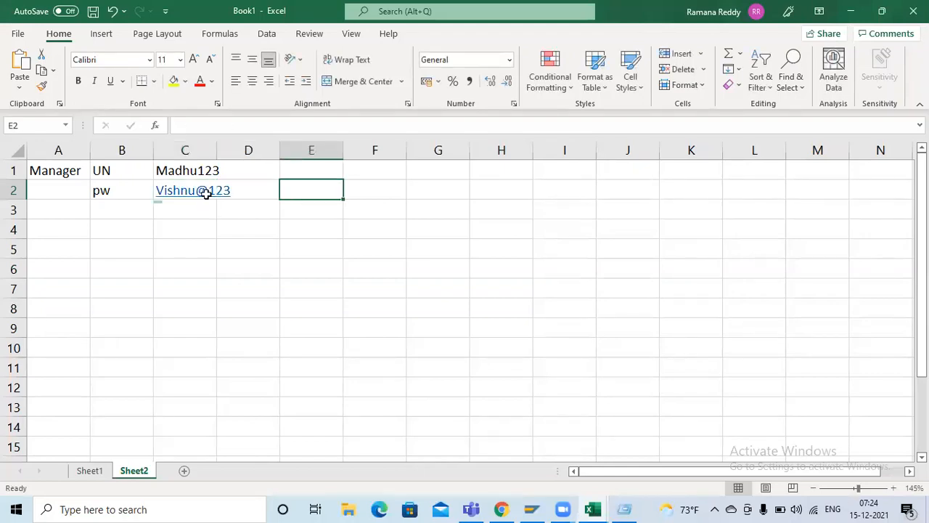
# Step: Switch back to the ServiceNow user record and fill in the user's email address
pyautogui.hotkey('alt', 'Tab')
pyautogui.hotkey('alt', 'Tab')
pyautogui.scroll(-2, 404, 354)
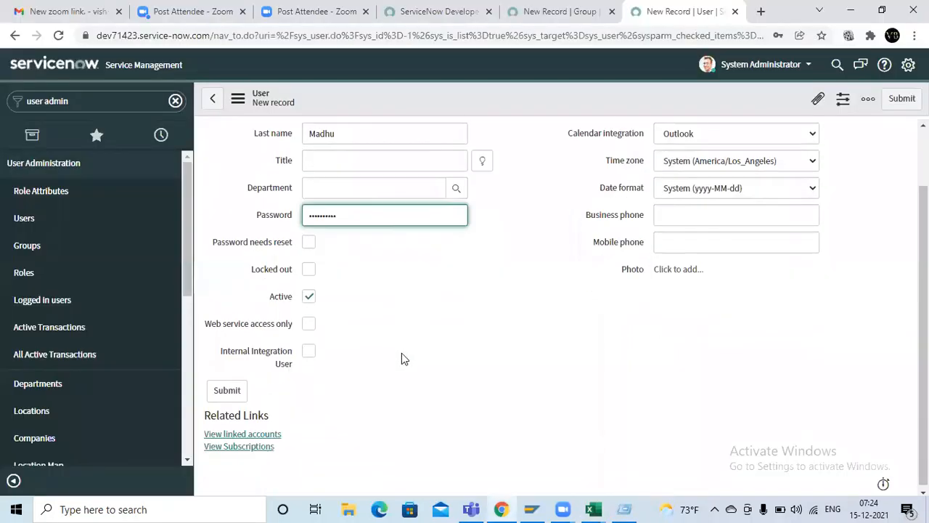
pyautogui.scroll(2, 404, 363)
pyautogui.click(698, 149)
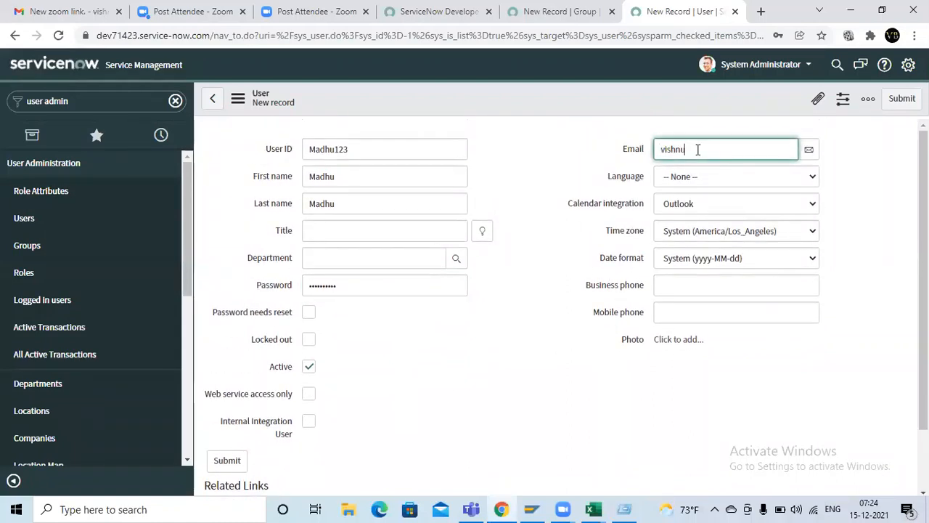
# Step: Set the user's language to English and submit the new user record
pyautogui.click(788, 177)
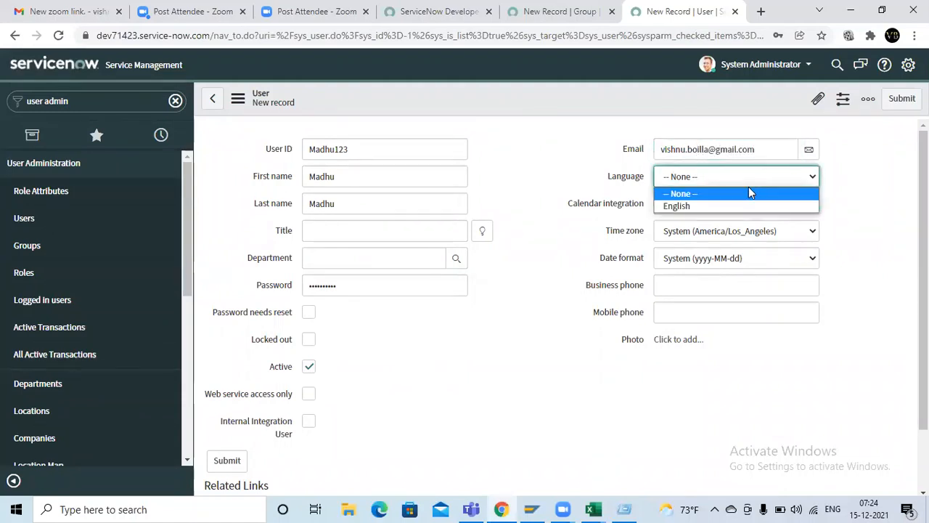
pyautogui.click(721, 208)
pyautogui.scroll(-1, 563, 348)
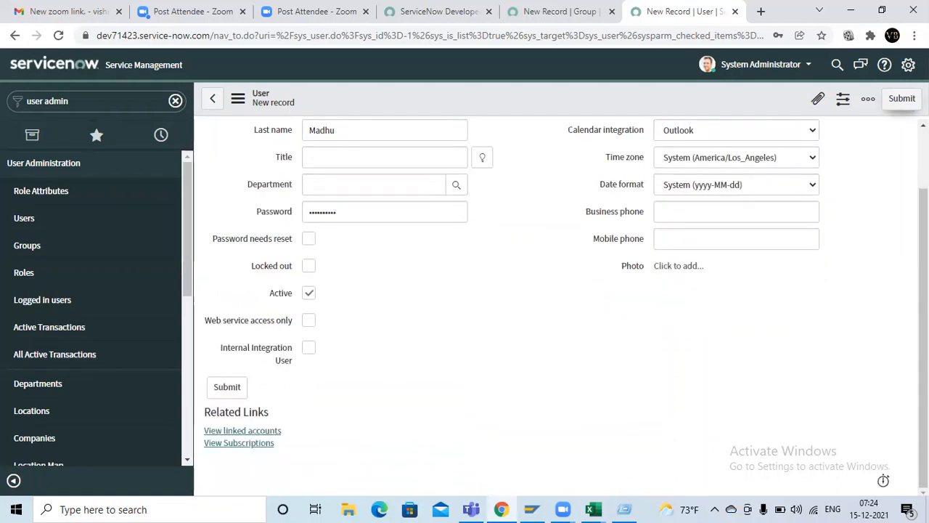
pyautogui.click(902, 98)
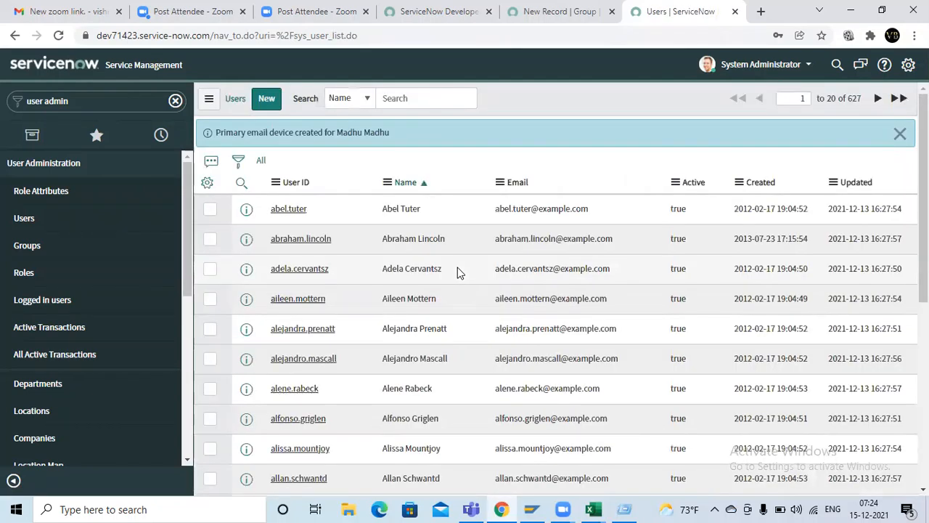
# Step: Return to the browser tab with the unsaved group record, discard its changes and open the Groups list
pyautogui.click(563, 10)
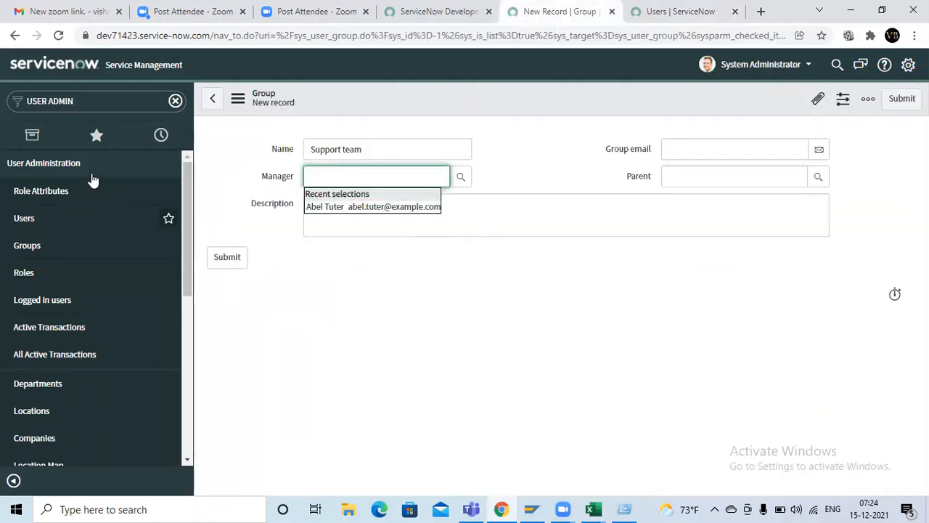
pyautogui.click(64, 245)
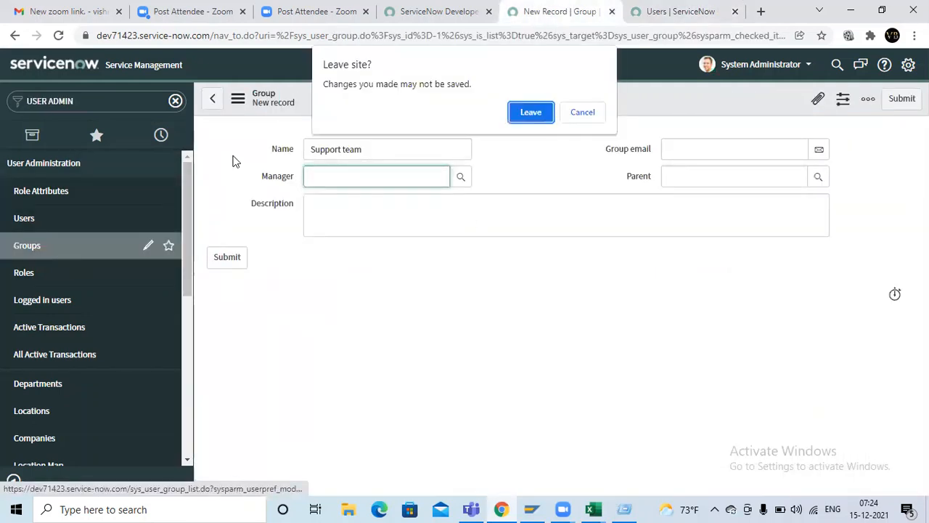
pyautogui.click(539, 120)
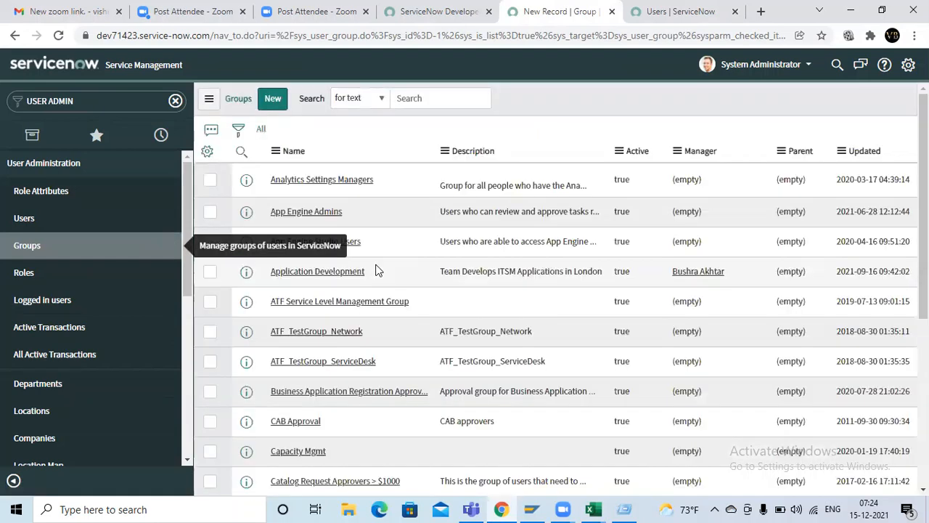
# Step: Start a new group record named "Support team" and choose the newly created manager user as its manager
pyautogui.click(273, 98)
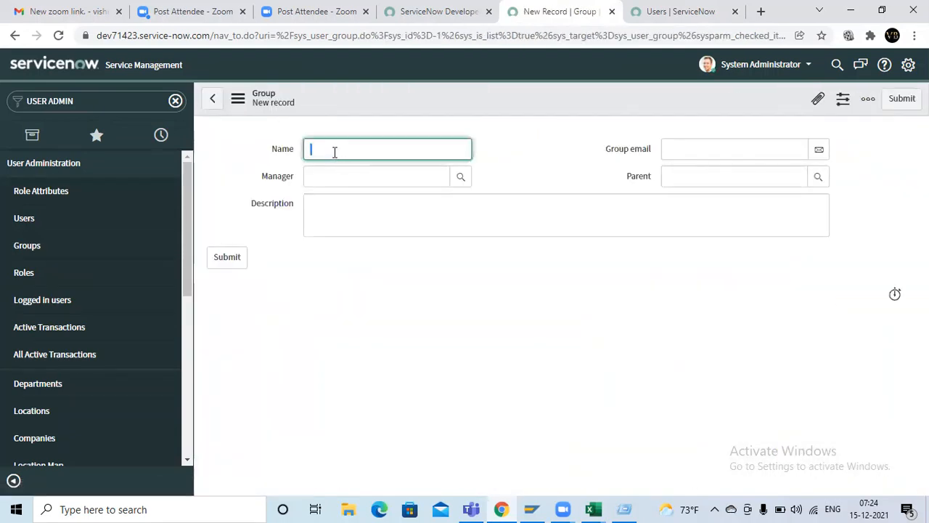
pyautogui.write('Support team')
pyautogui.click(341, 168)
pyautogui.write('mad')
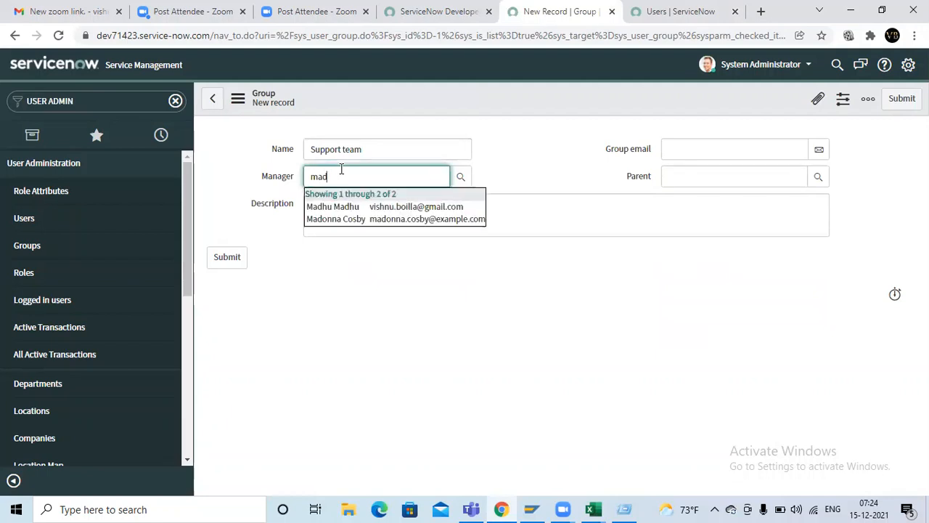
pyautogui.click(351, 206)
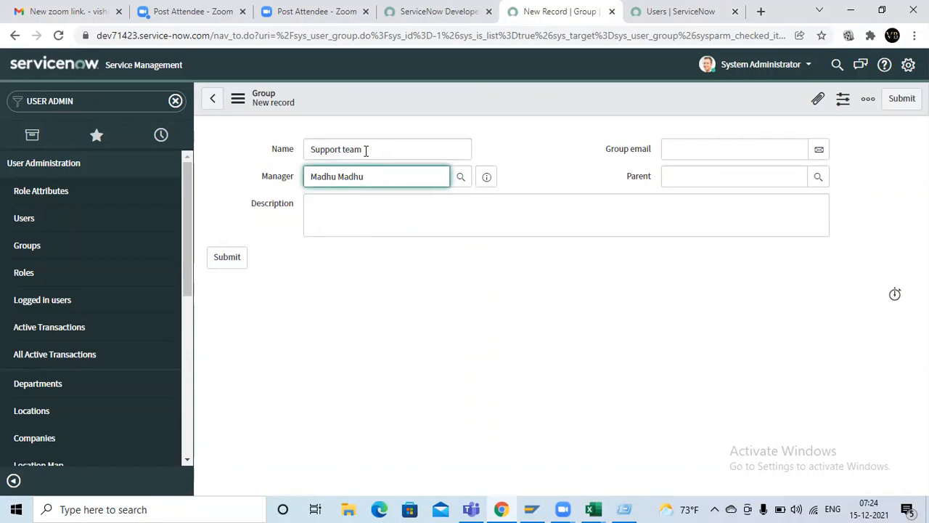
pyautogui.moveTo(363, 149); pyautogui.dragTo(289, 161)
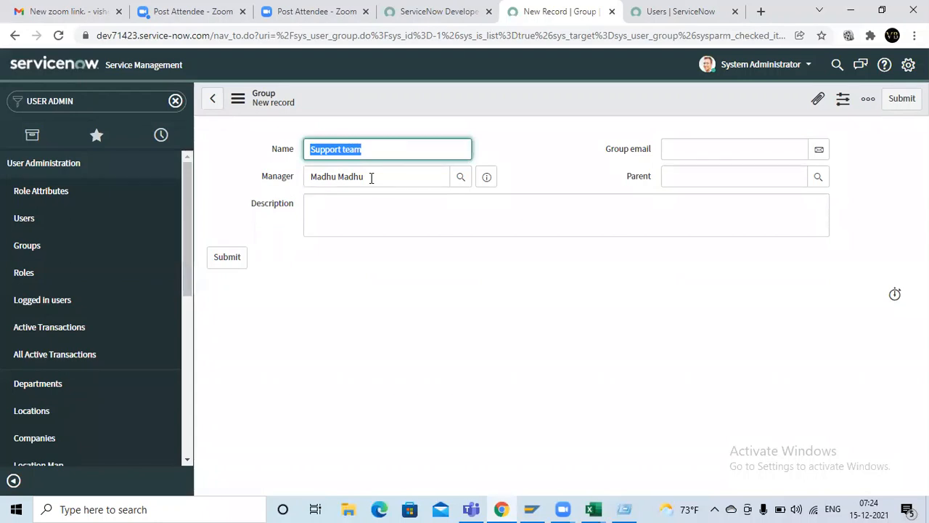
pyautogui.click(713, 146)
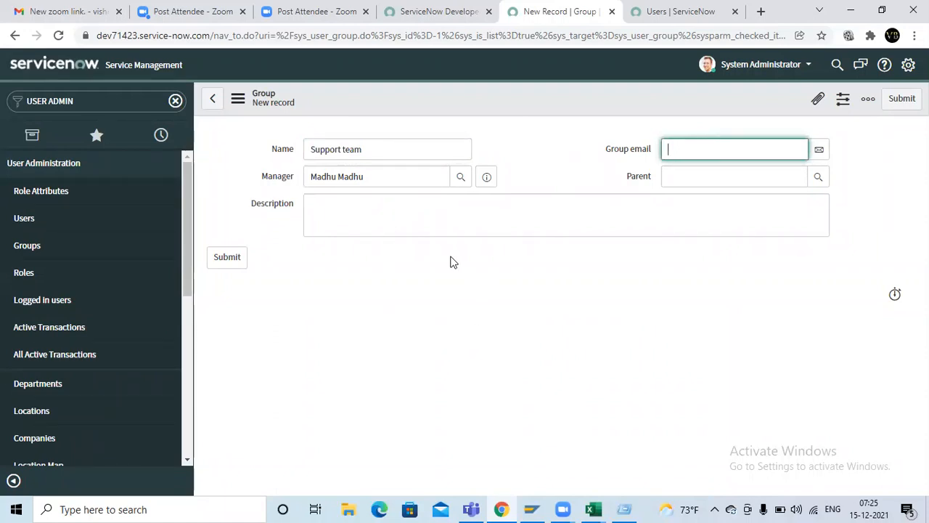
# Step: Switch to the Excel workbook and enter a sample group email address in cell G5 of Sheet2
pyautogui.hotkey('alt', 'Tab')
pyautogui.press('Tab')
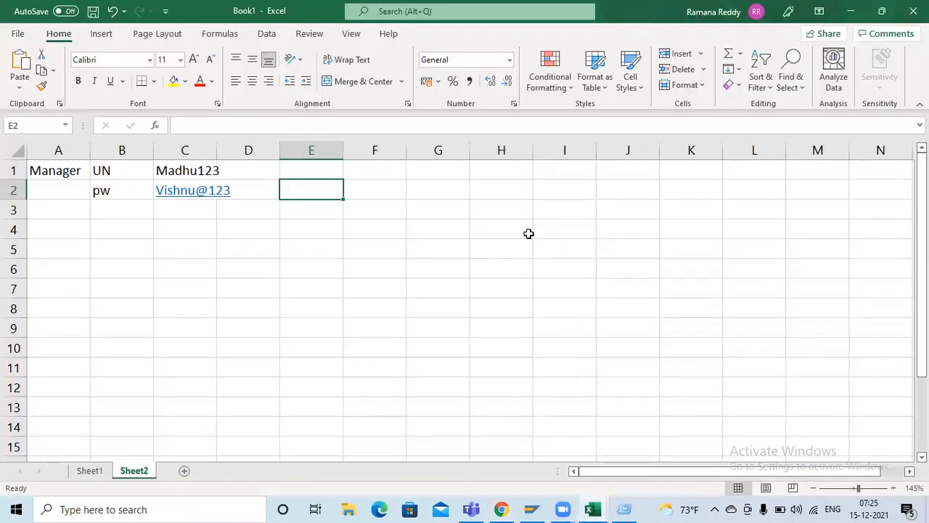
pyautogui.click(395, 233)
pyautogui.click(438, 249)
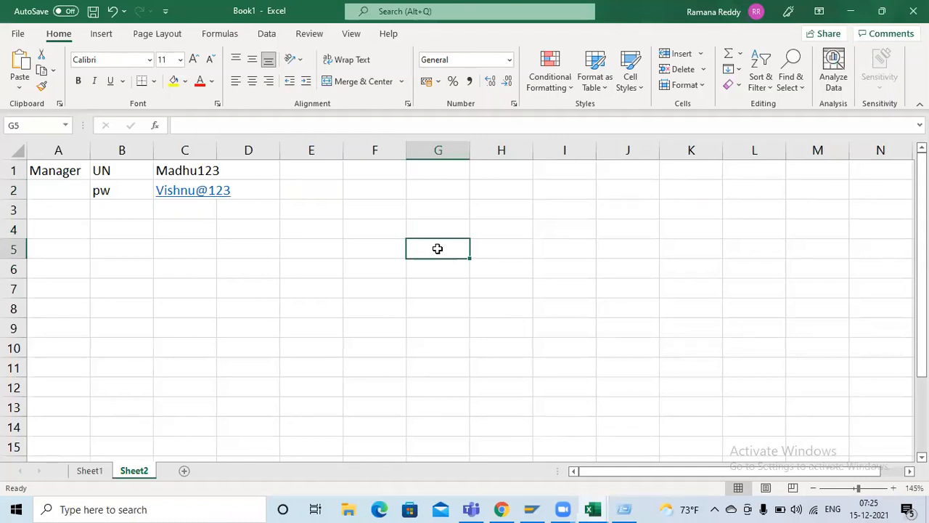
pyautogui.write('FIn')
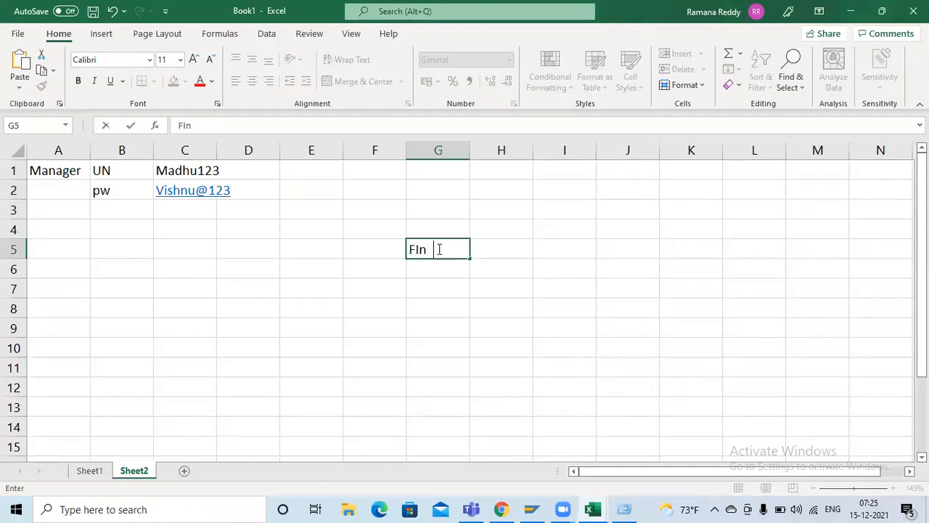
pyautogui.press('BackSpace')
pyautogui.press('BackSpace')
pyautogui.press('BackSpace')
pyautogui.press('BackSpace')
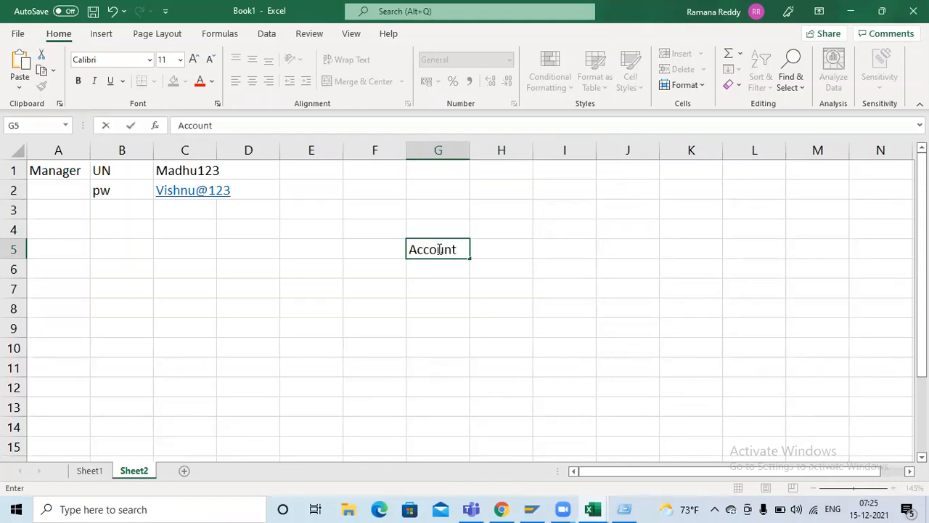
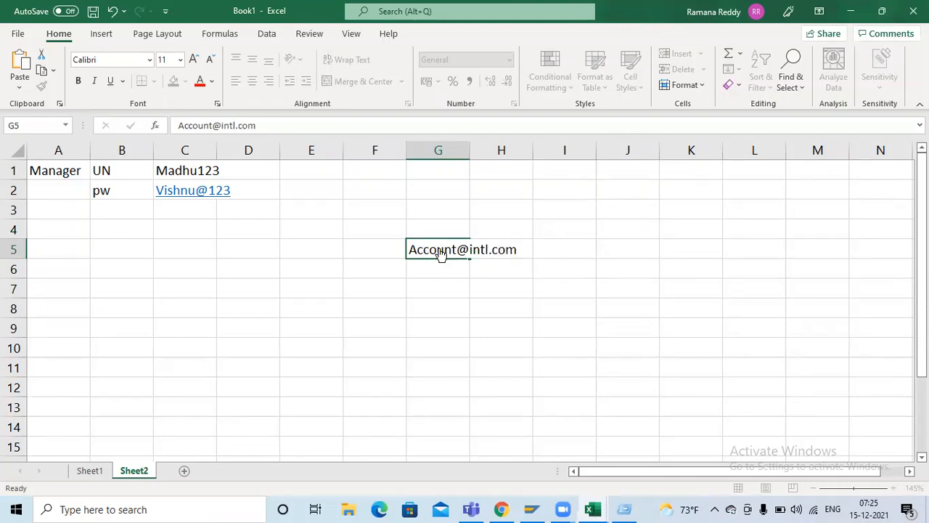
pyautogui.press('Tab')
pyautogui.click(439, 288)
pyautogui.click(376, 250)
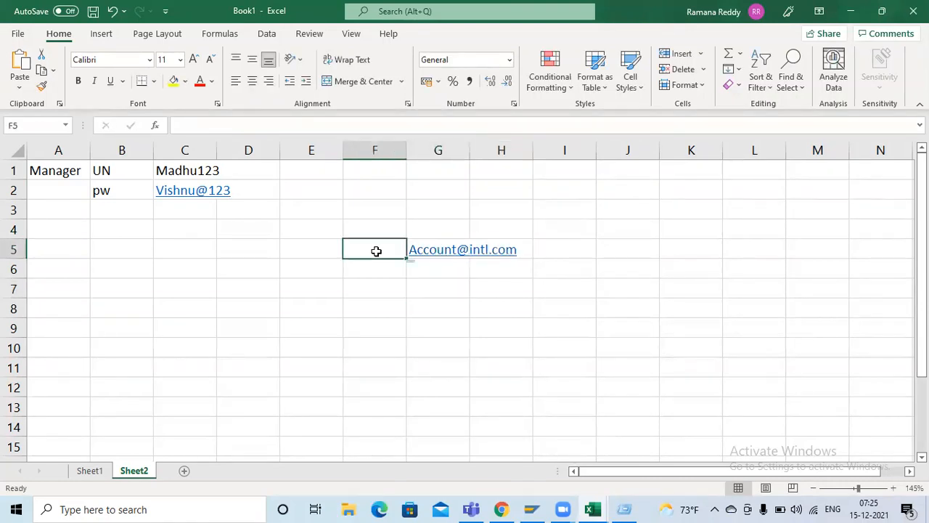
pyautogui.press('Right')
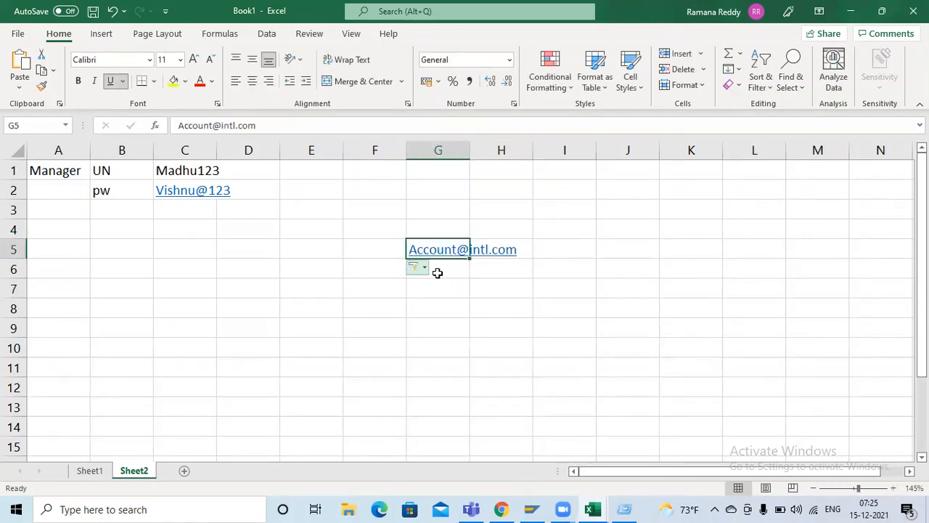
# Step: List the numbers 1 to 6 in cells G6 to G11, below the sample group email address
pyautogui.click(438, 272)
pyautogui.write('1 ')
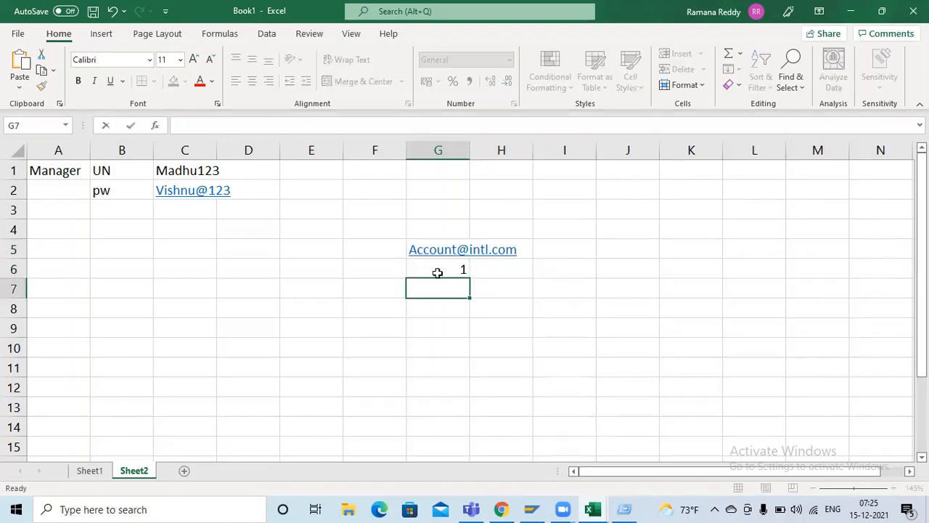
pyautogui.write('2 3 4 5')
pyautogui.press('Return')
pyautogui.write('6')
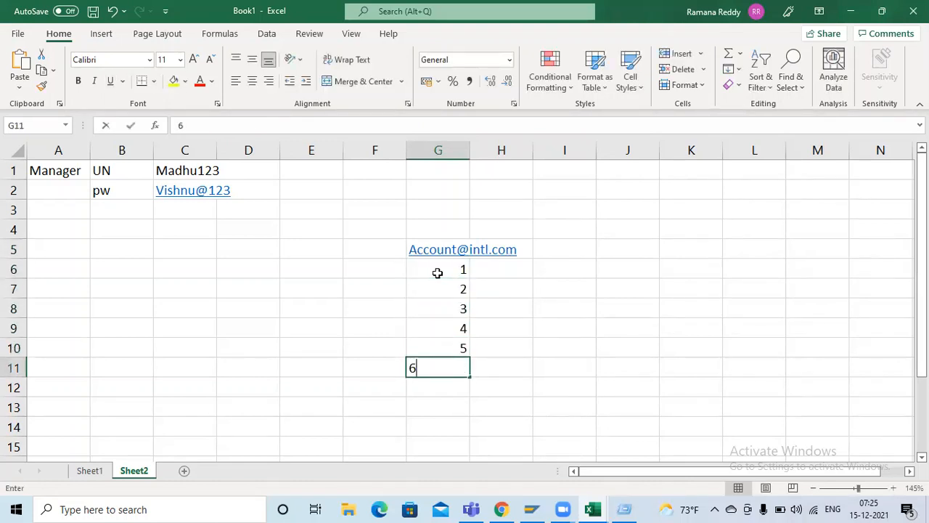
pyautogui.press('Tab')
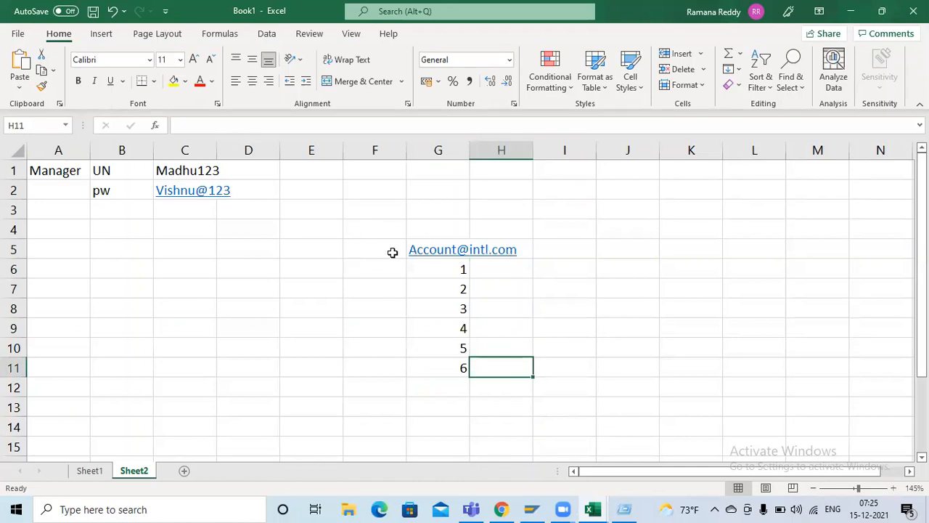
pyautogui.click(390, 252)
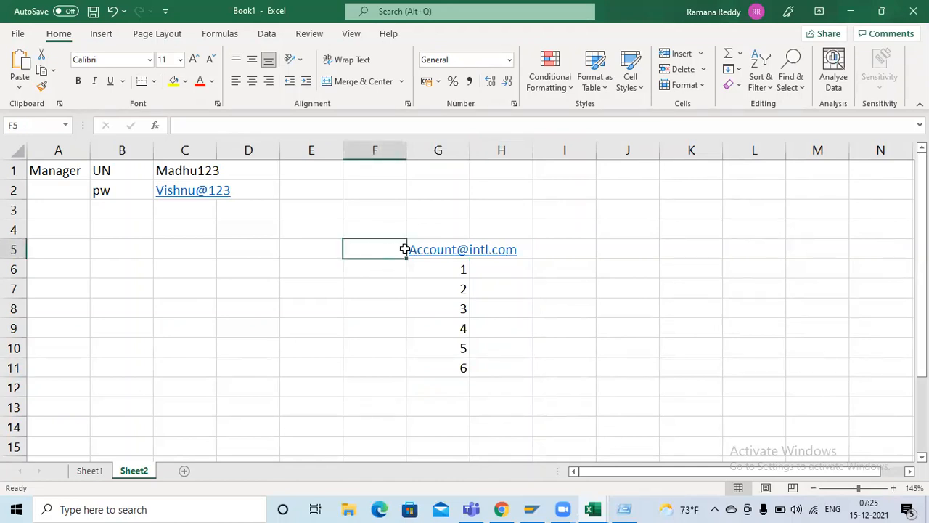
pyautogui.moveTo(395, 249); pyautogui.dragTo(435, 366)
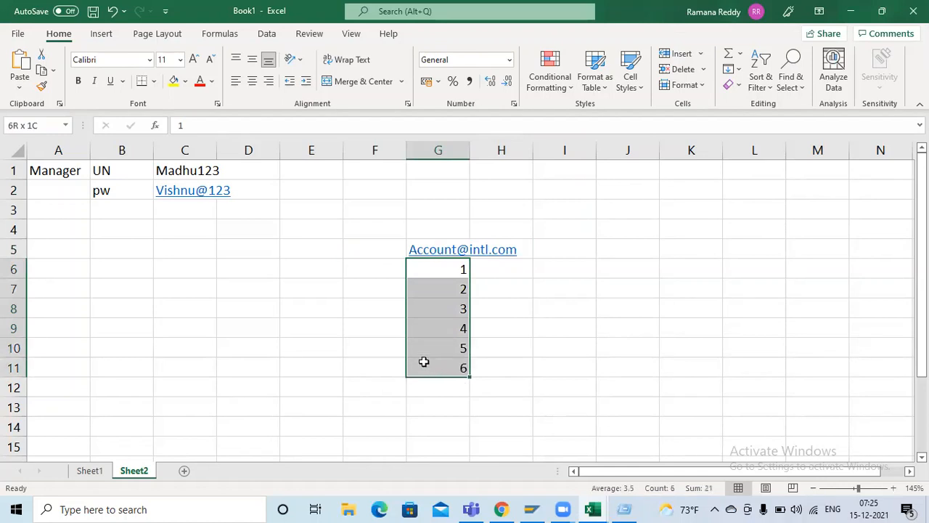
pyautogui.click(357, 243)
# Step: Switch back to the ServiceNow group record, copy the group name into the description and submit the record
pyautogui.hotkey('alt', 'Tab')
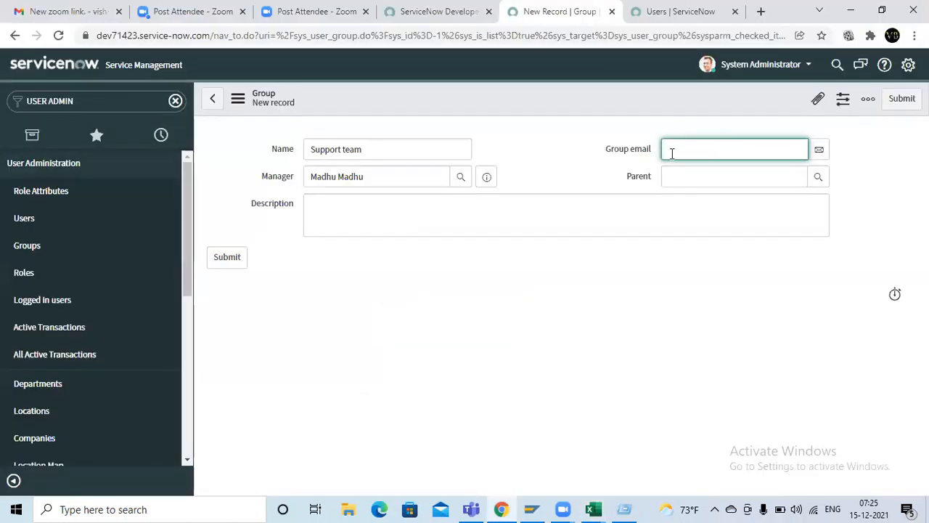
pyautogui.click(355, 203)
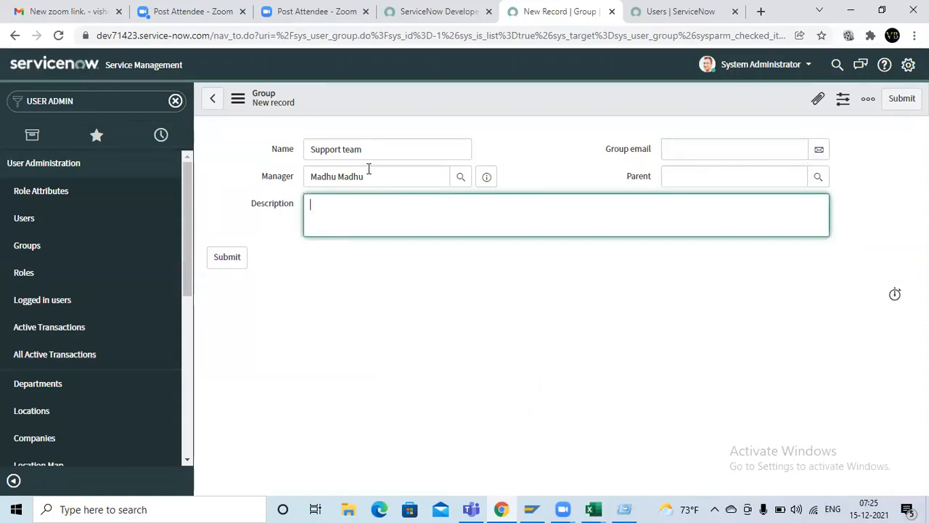
pyautogui.moveTo(376, 147); pyautogui.dragTo(249, 146)
pyautogui.hotkey('ctrl', 'c')
pyautogui.click(346, 209)
pyautogui.hotkey('ctrl', 'v')
pyautogui.click(902, 98)
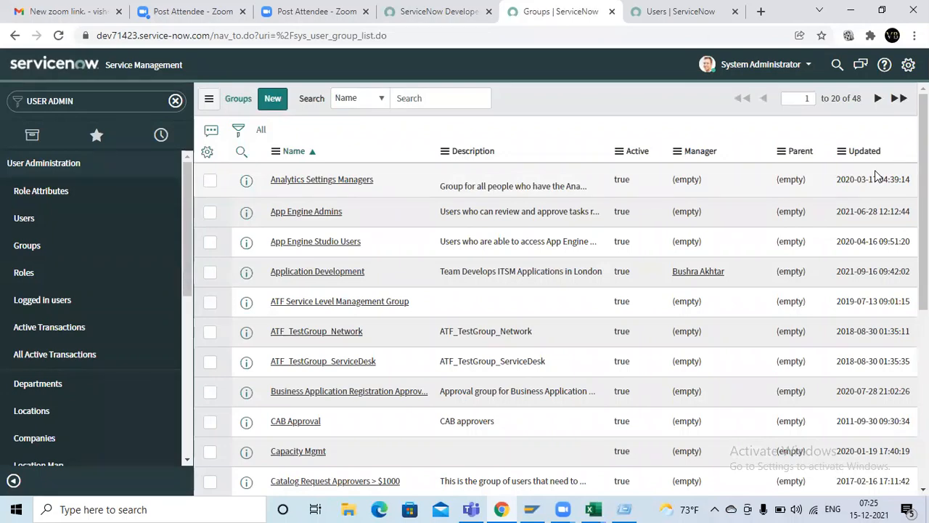
# Step: Open the Users list and search by name for the end user and the support consultant
pyautogui.hotkey('alt', 'Tab')
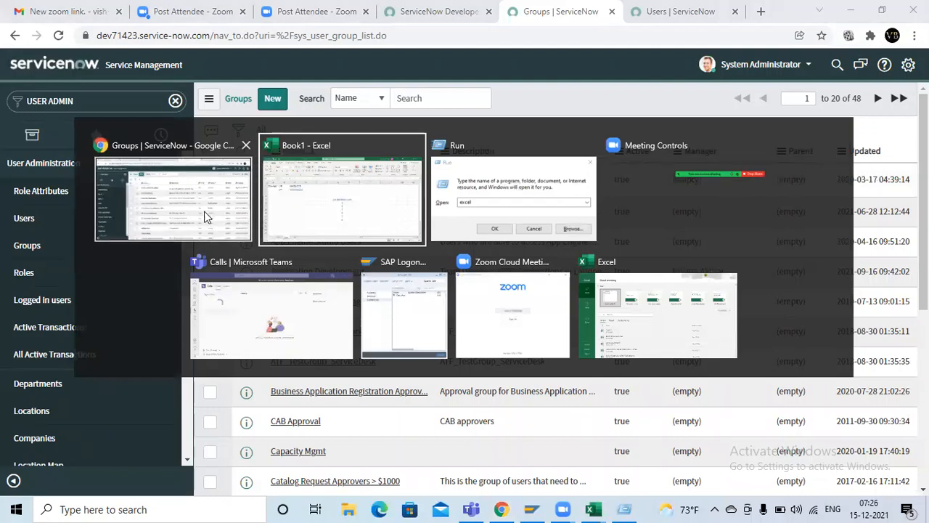
pyautogui.press('Escape')
pyautogui.click(31, 223)
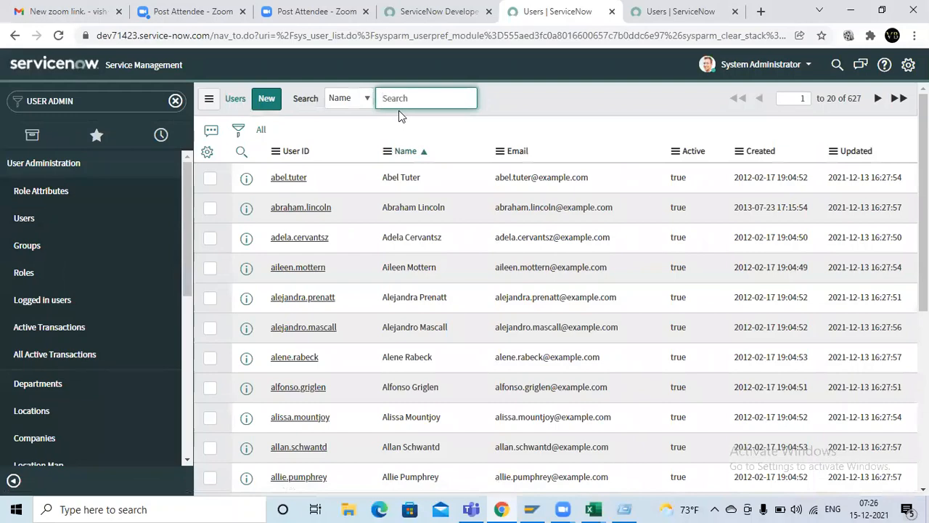
pyautogui.write('lavan')
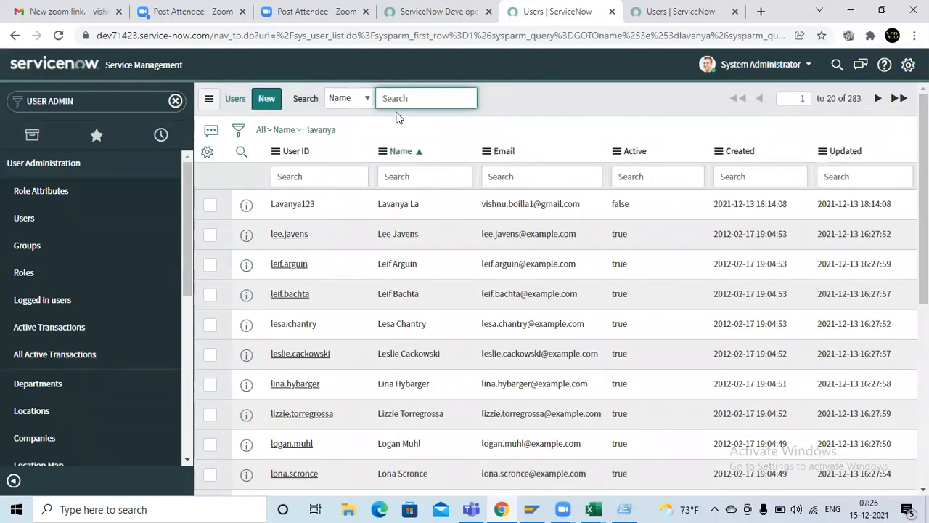
pyautogui.write('ra')
pyautogui.press('BackSpace')
pyautogui.press('BackSpace')
pyautogui.press('BackSpace')
pyautogui.press('BackSpace')
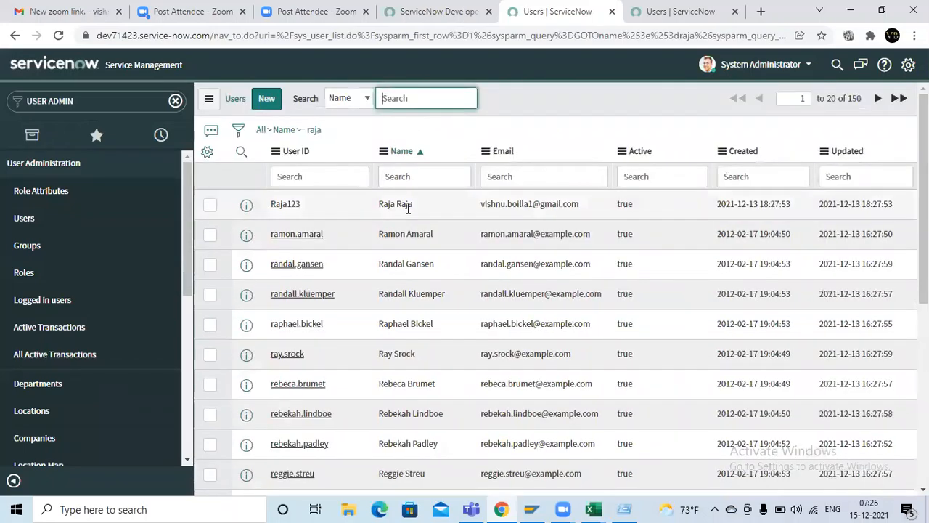
# Step: Switch to Sheet1 in Excel and clear the names under "Support consultant" and the laptop and chair team entries
pyautogui.hotkey('alt', 'Tab')
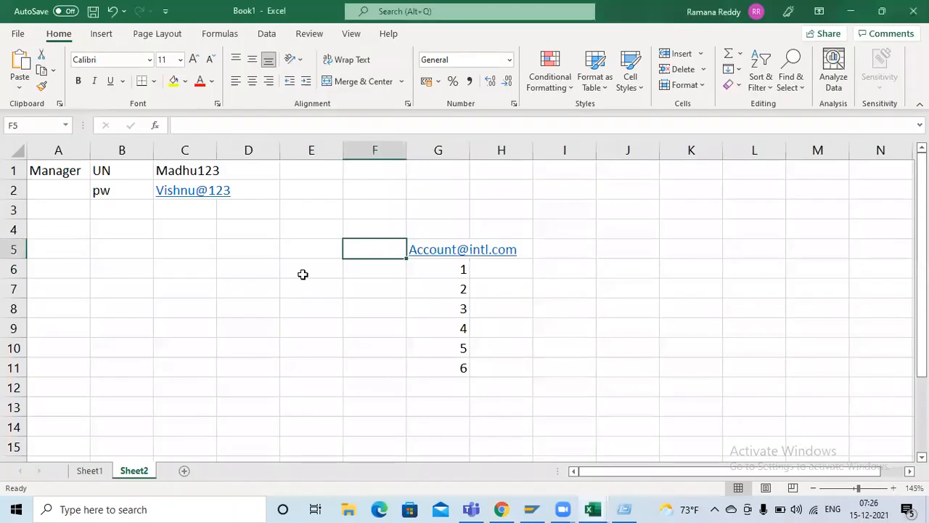
pyautogui.click(102, 471)
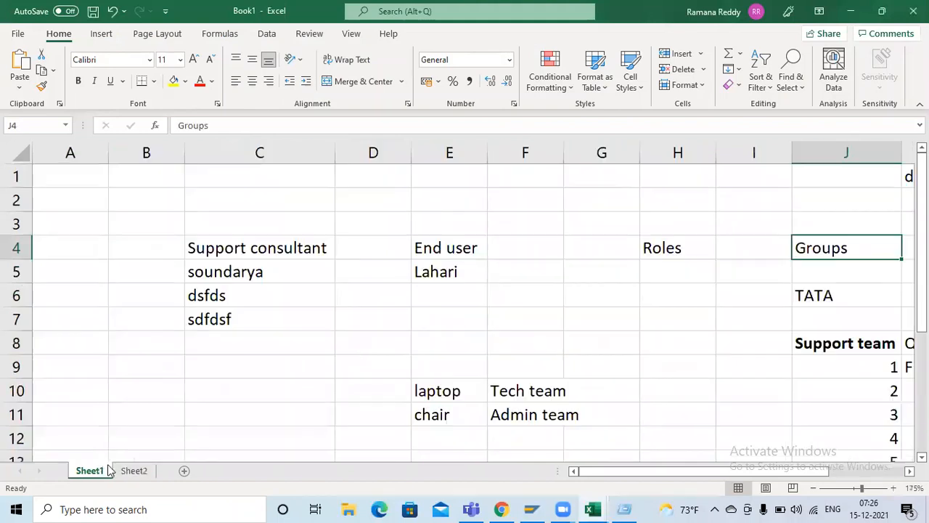
pyautogui.moveTo(201, 274); pyautogui.dragTo(269, 315)
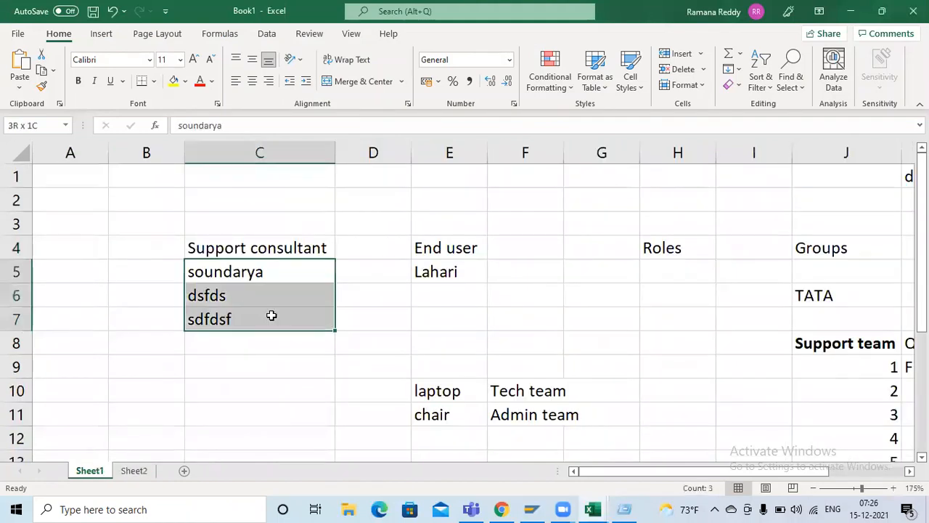
pyautogui.press('Delete')
pyautogui.moveTo(395, 349); pyautogui.dragTo(606, 440)
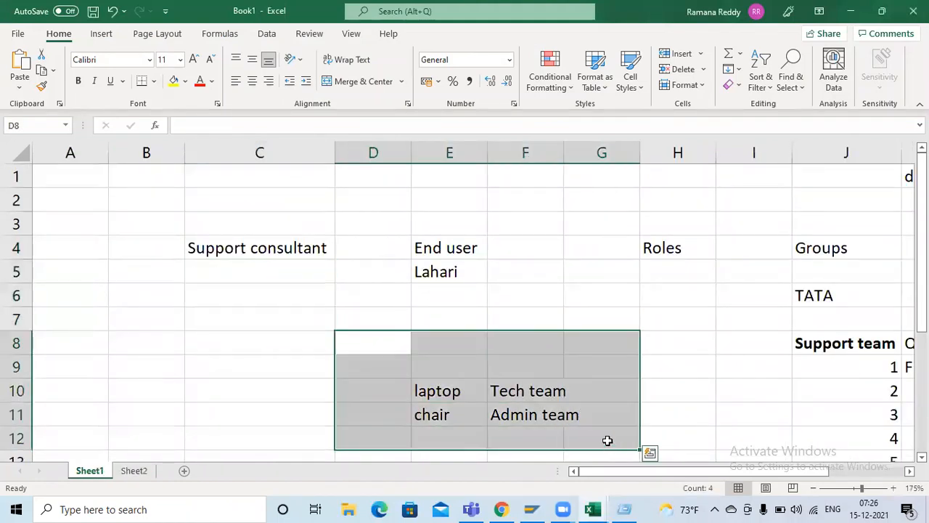
pyautogui.press('Delete')
# Step: Replace the name under "End user" in E5 and enter the support consultant's name in C5, checking it against the ServiceNow Users list
pyautogui.click(458, 272)
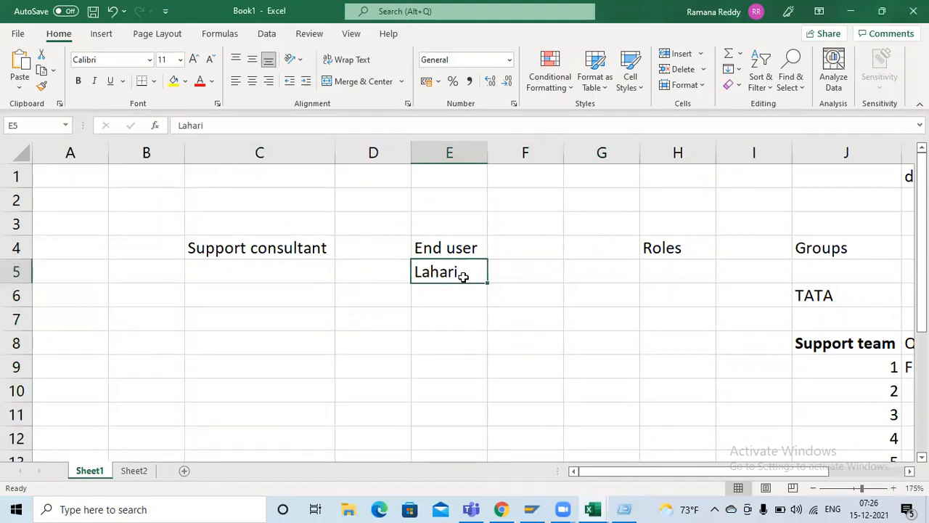
pyautogui.write('LAvanya')
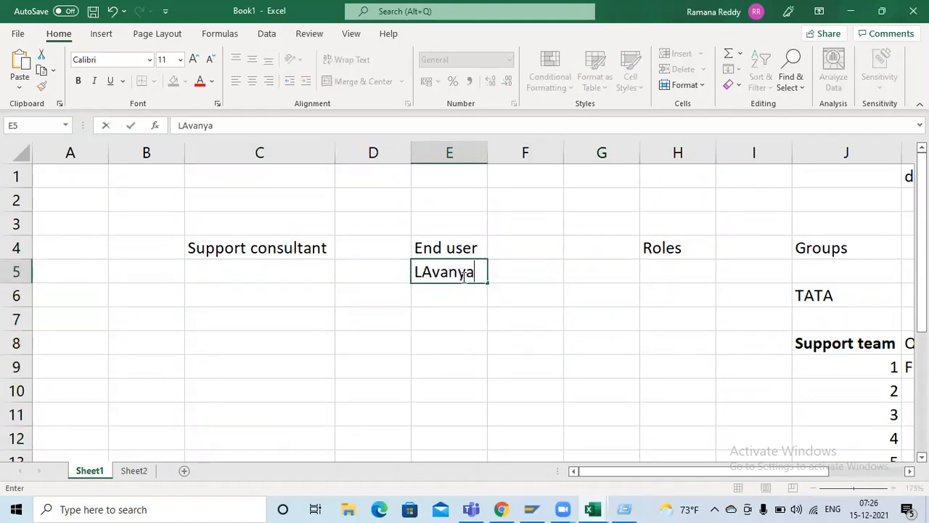
pyautogui.click(247, 270)
pyautogui.hotkey('alt', 'Tab')
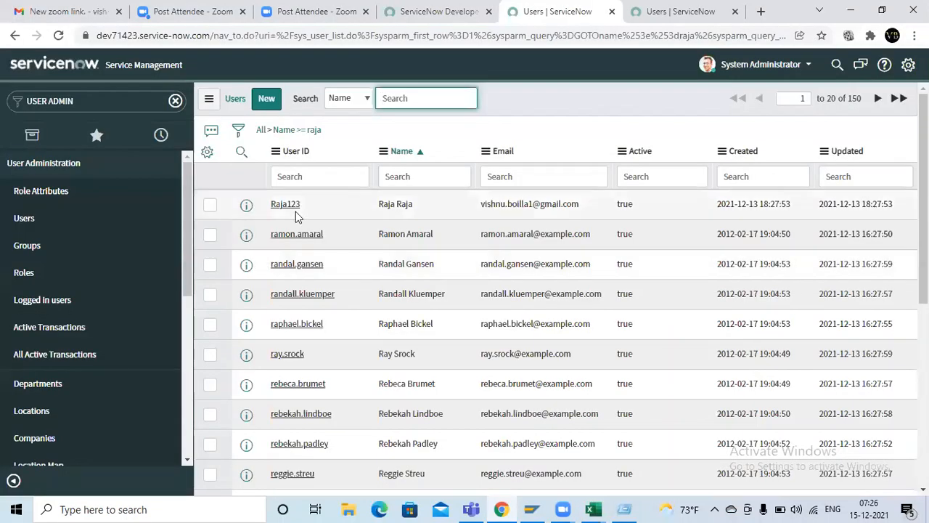
pyautogui.hotkey('alt', 'Tab')
pyautogui.write('Raja')
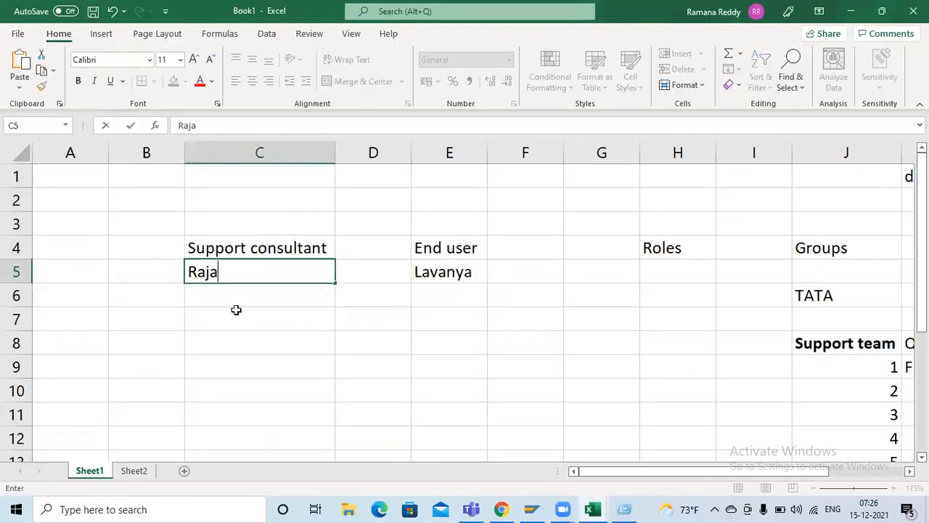
pyautogui.press('Tab')
pyautogui.click(409, 320)
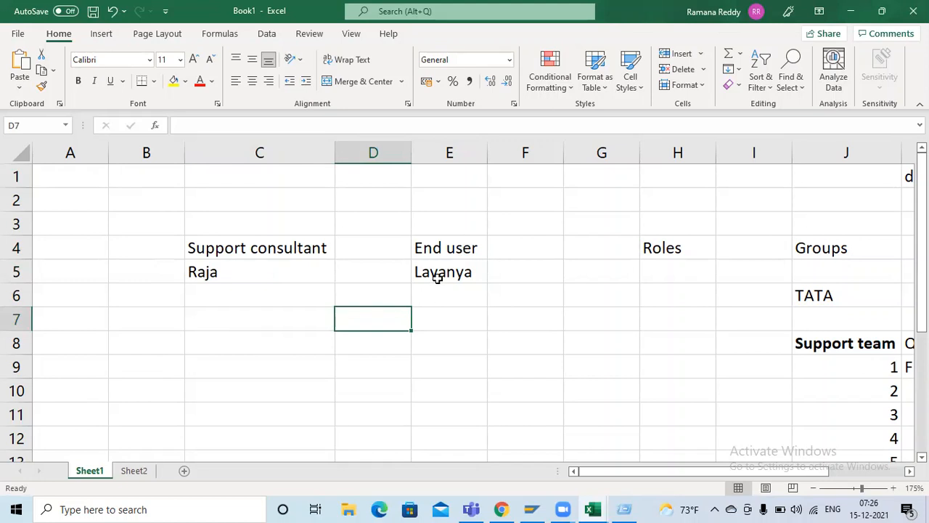
pyautogui.click(806, 344)
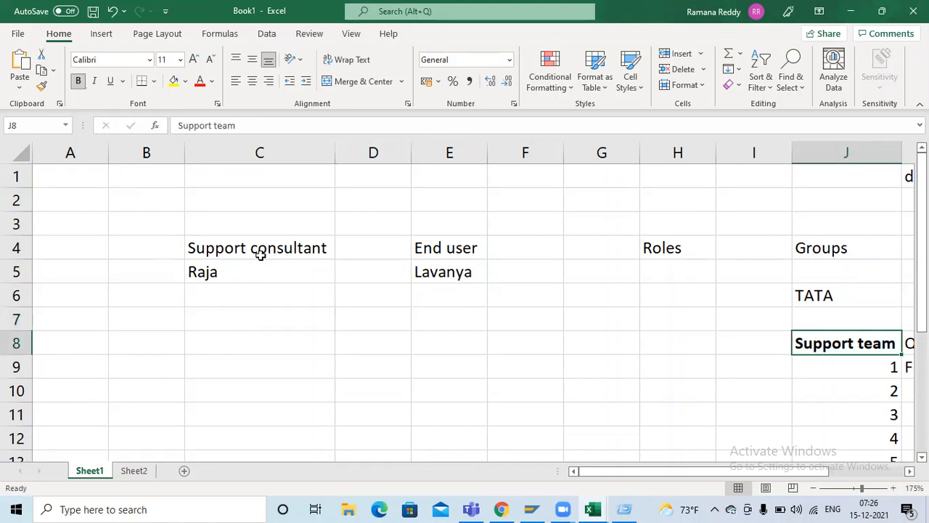
pyautogui.click(230, 271)
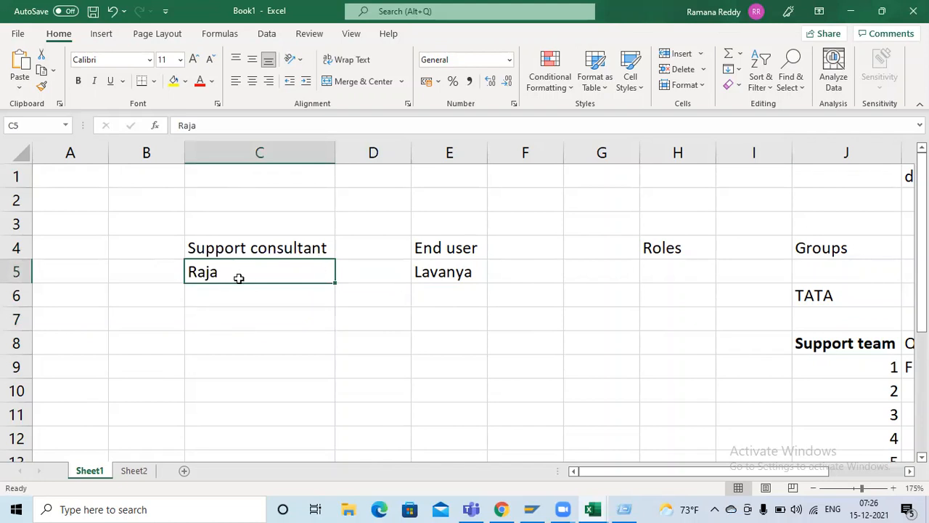
pyautogui.click(826, 344)
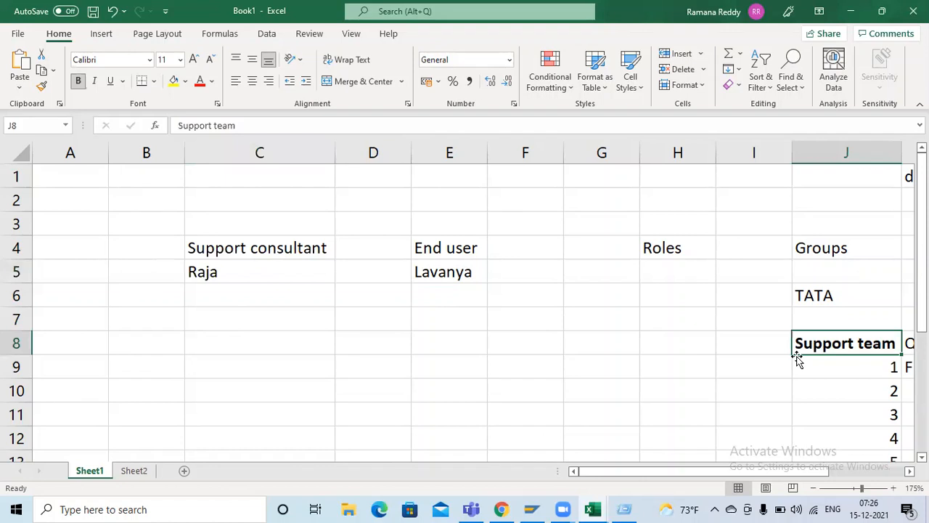
pyautogui.click(269, 275)
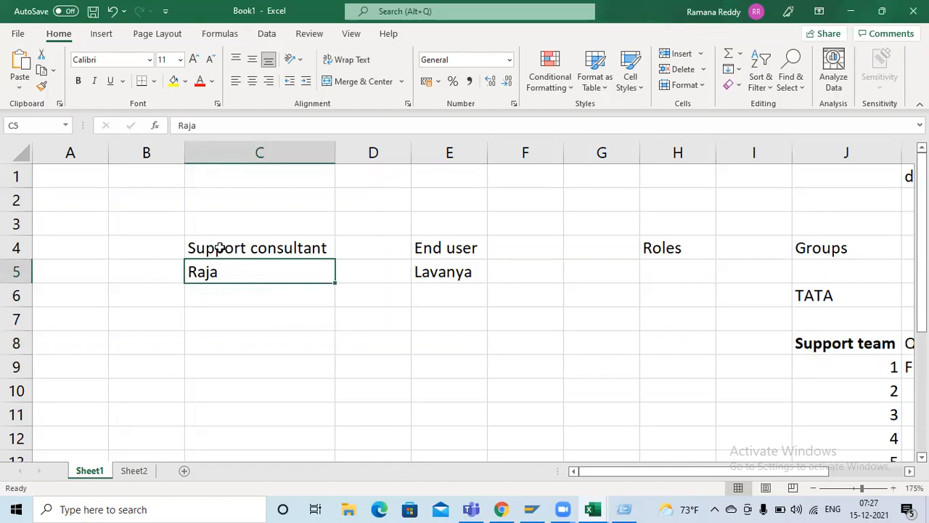
# Step: Switch to ServiceNow, reload the full Users list and search it by name for the support consultant
pyautogui.hotkey('alt', 'Tab')
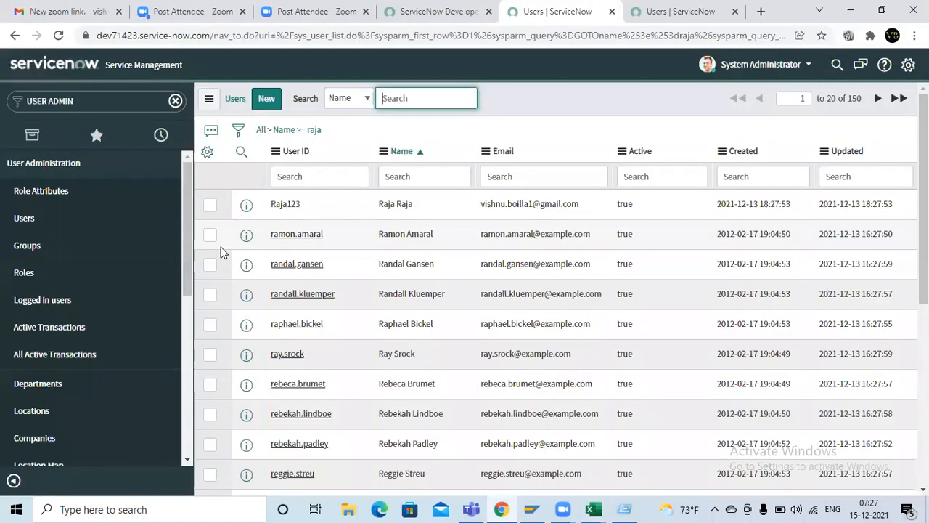
pyautogui.click(63, 221)
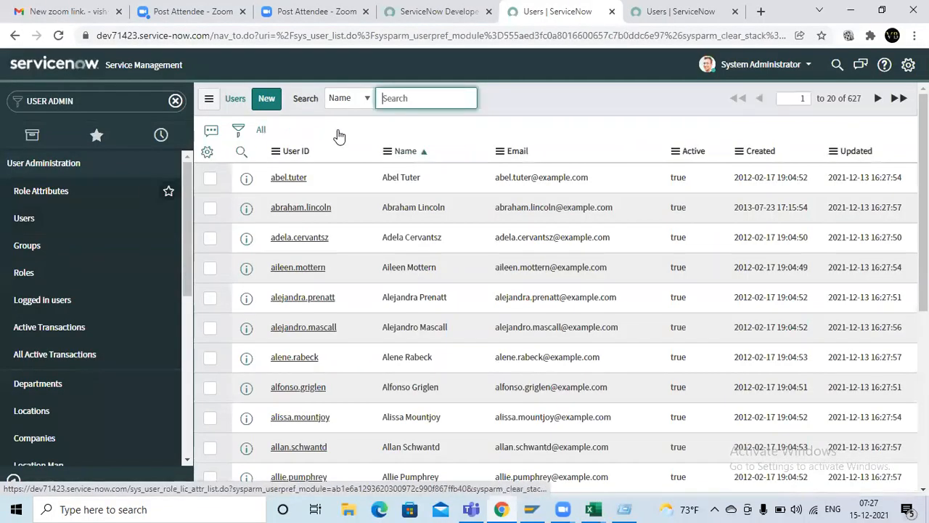
pyautogui.write('ra')
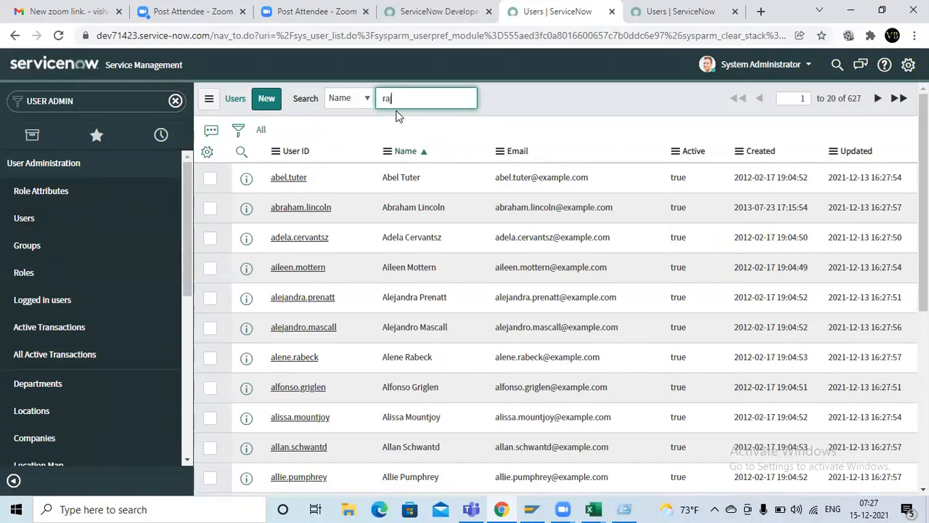
pyautogui.write('ja')
pyautogui.press('Return')
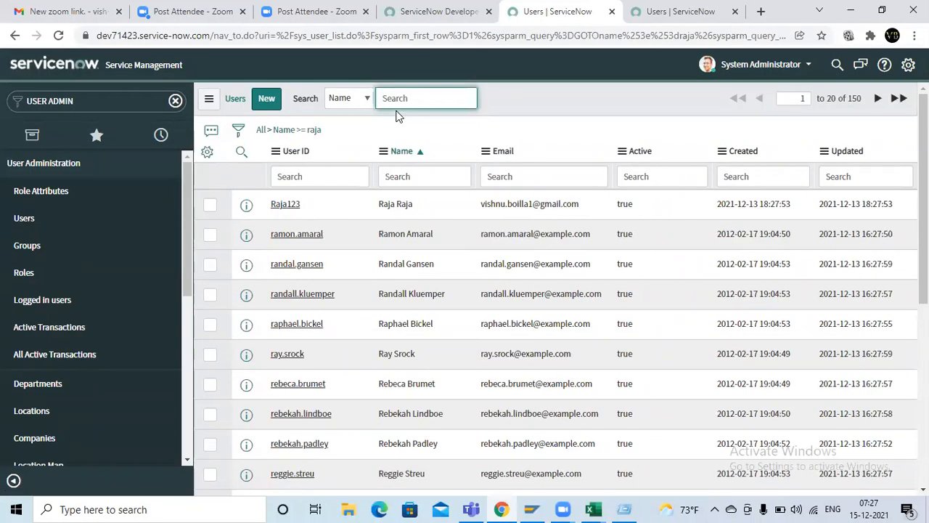
# Step: Open the support consultant's user record and bring up its related list of groups
pyautogui.click(278, 206)
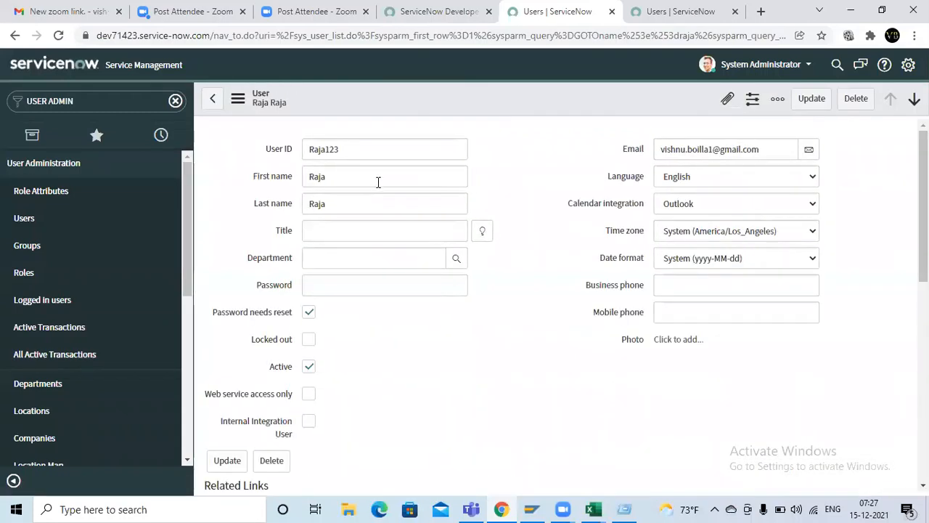
pyautogui.scroll(-4, 479, 353)
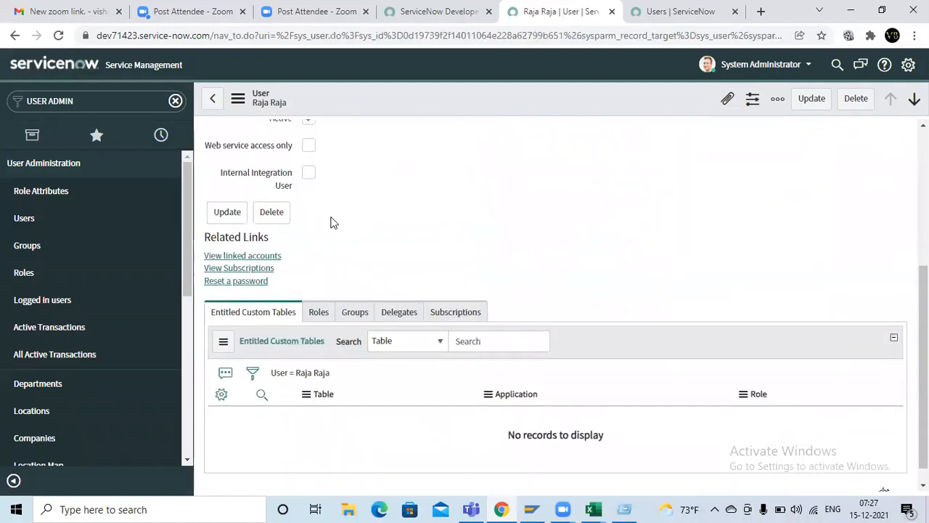
pyautogui.scroll(-1, 552, 151)
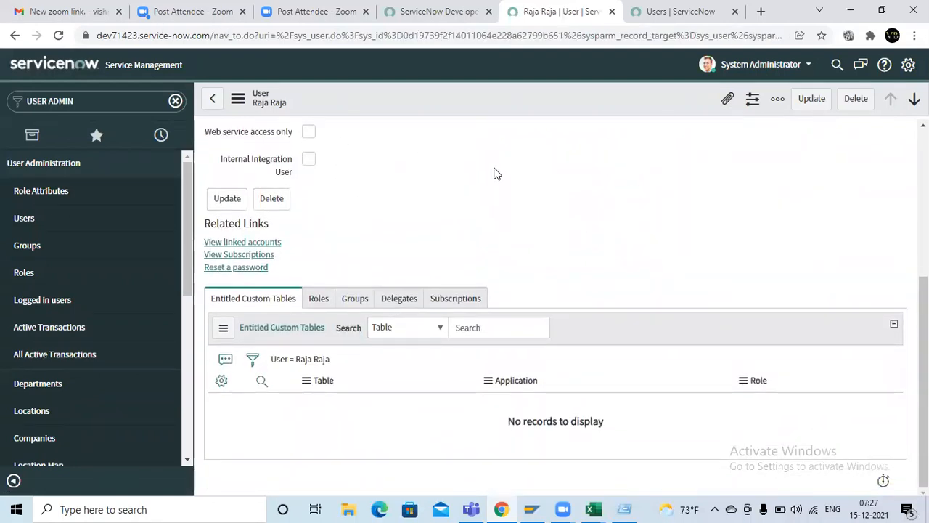
pyautogui.click(354, 299)
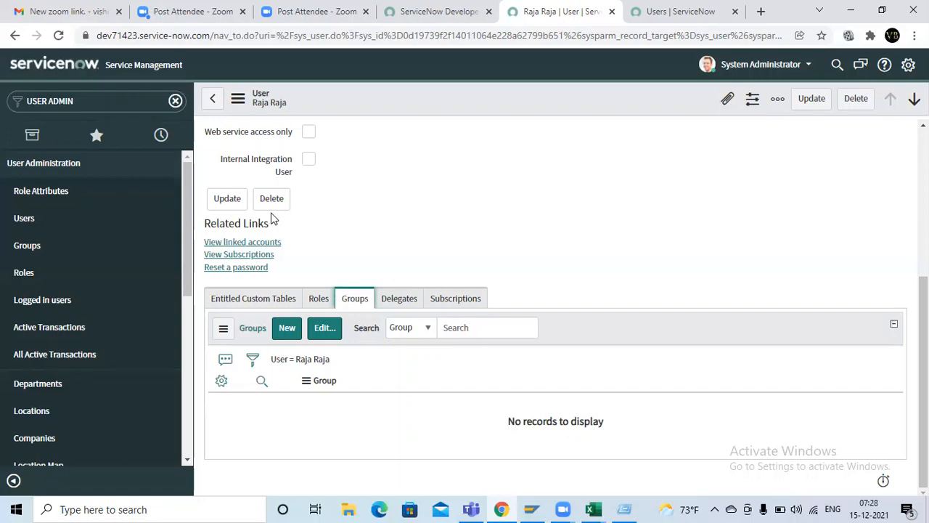
# Step: Edit the support consultant's group memberships, filter the available groups by "sup" and add Support team to the Groups List
pyautogui.click(322, 330)
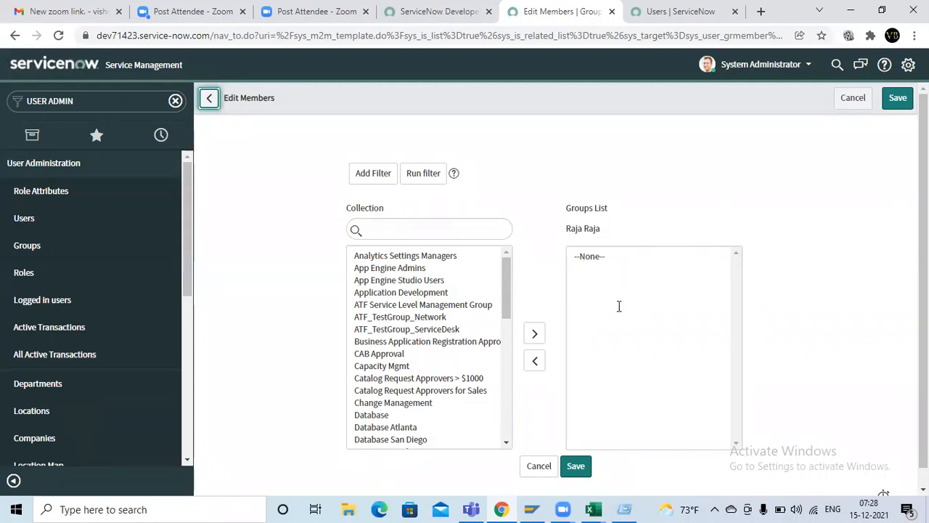
pyautogui.click(389, 270)
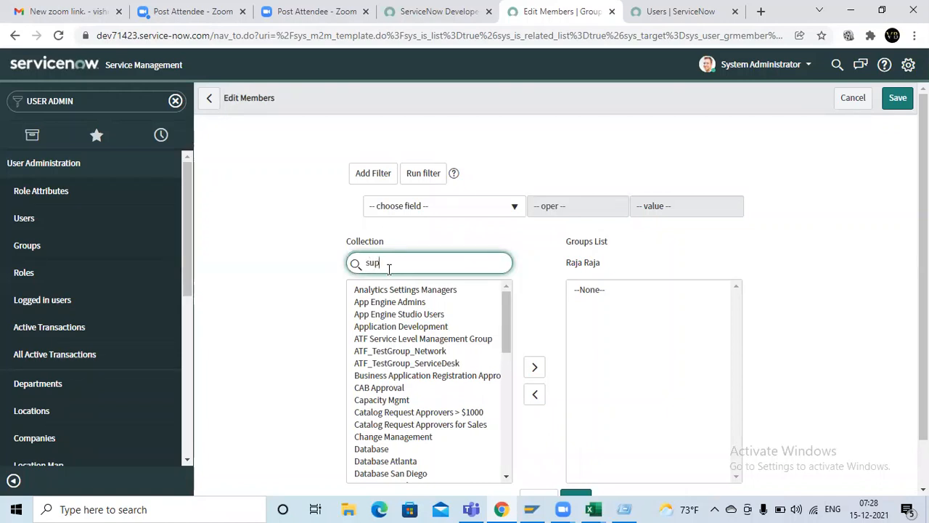
pyautogui.click(389, 290)
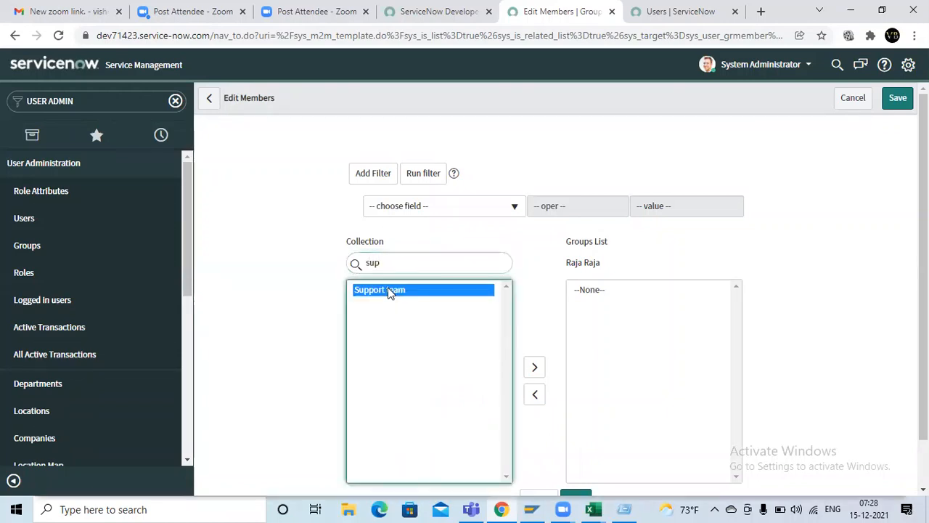
pyautogui.click(529, 368)
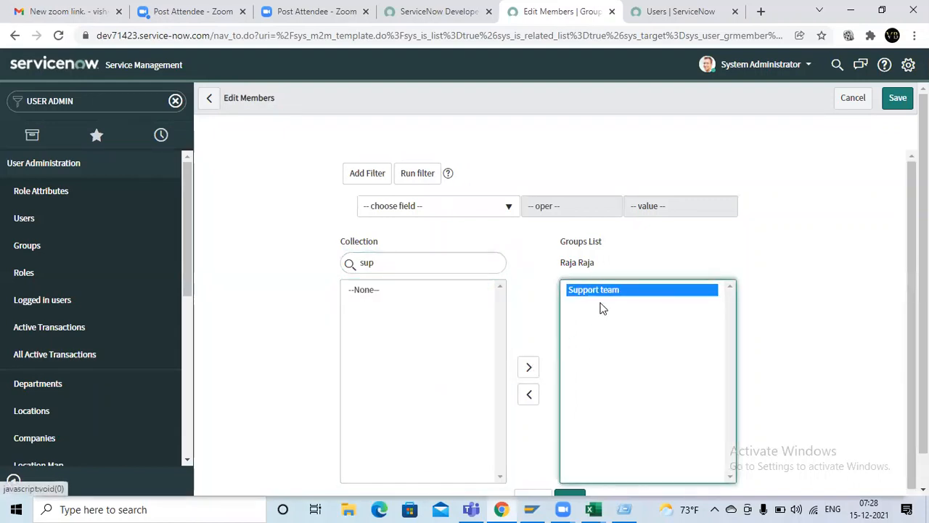
pyautogui.click(542, 244)
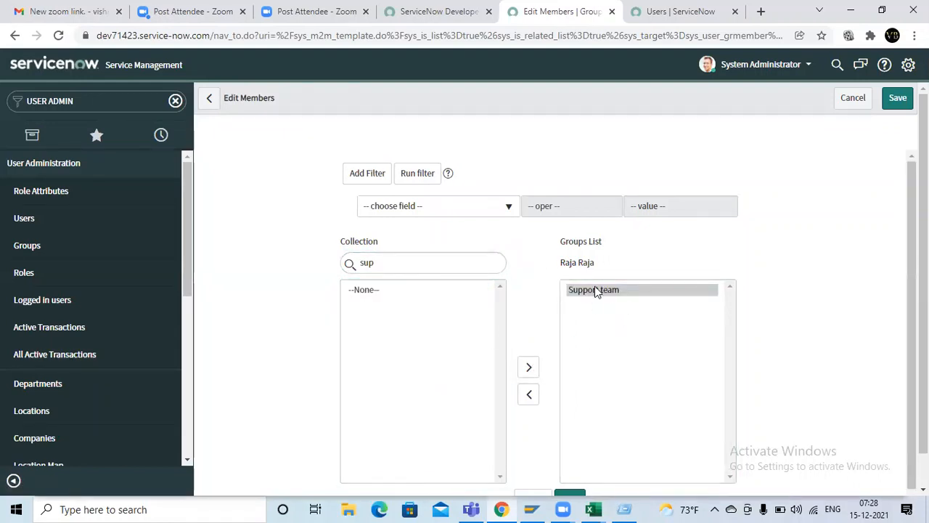
pyautogui.scroll(-1, 506, 255)
pyautogui.click(614, 287)
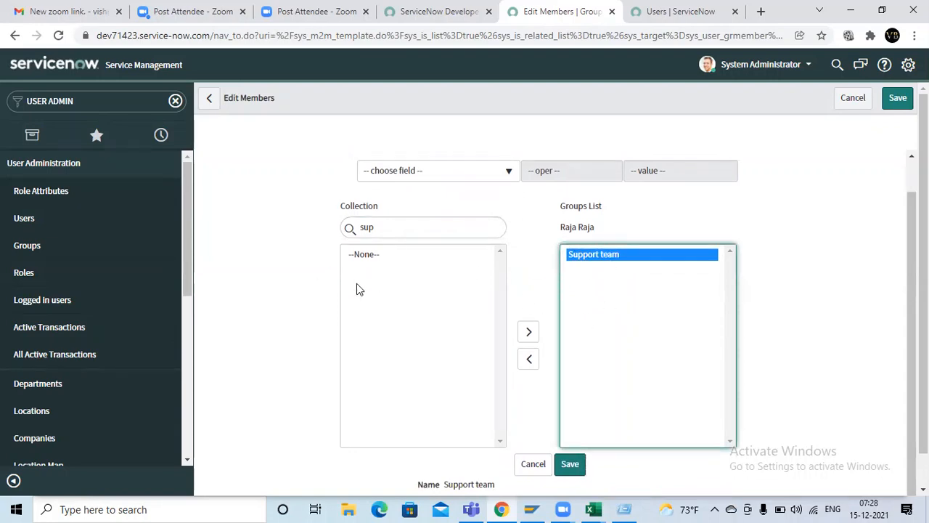
# Step: Clear the "sup" filter from the Collection search and look through the full list of available groups
pyautogui.click(378, 226)
pyautogui.press('BackSpace')
pyautogui.press('BackSpace')
pyautogui.press('BackSpace')
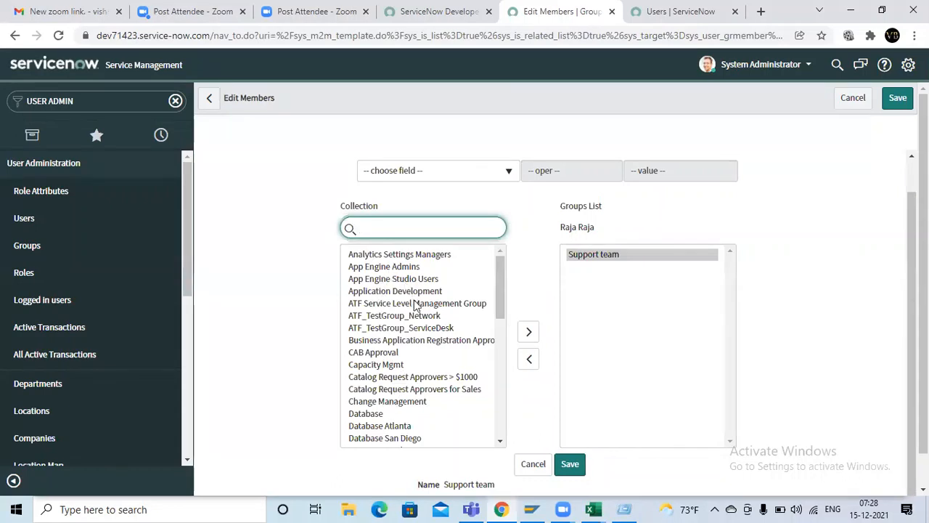
pyautogui.scroll(-5, 417, 312)
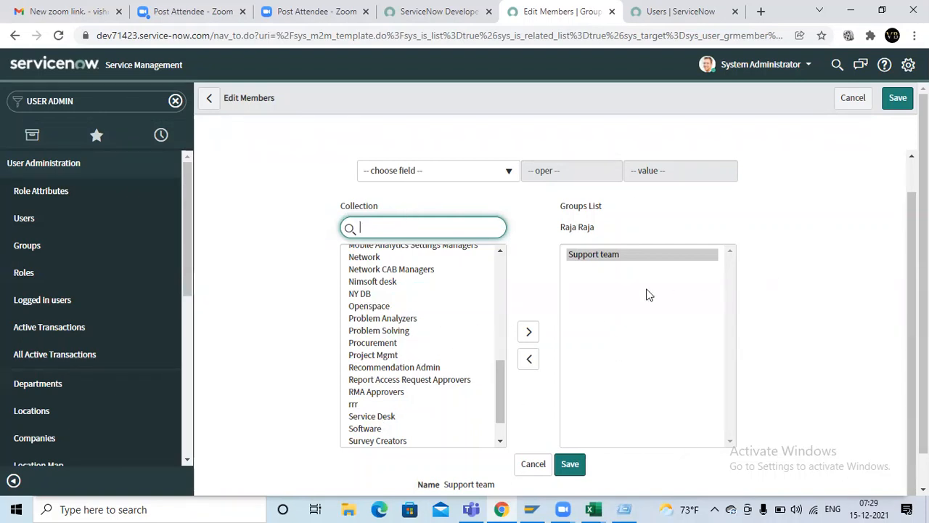
# Step: Save the Support team membership and update the support consultant's user record
pyautogui.click(609, 260)
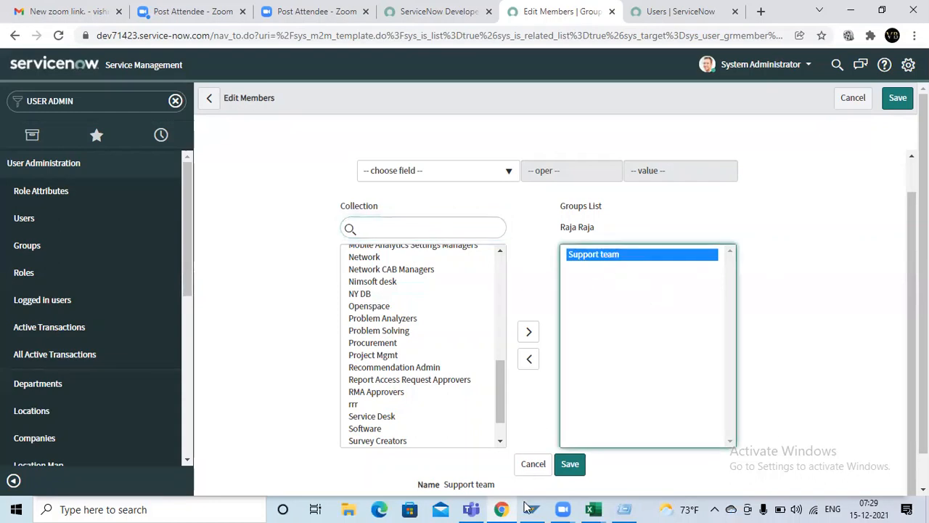
pyautogui.click(572, 466)
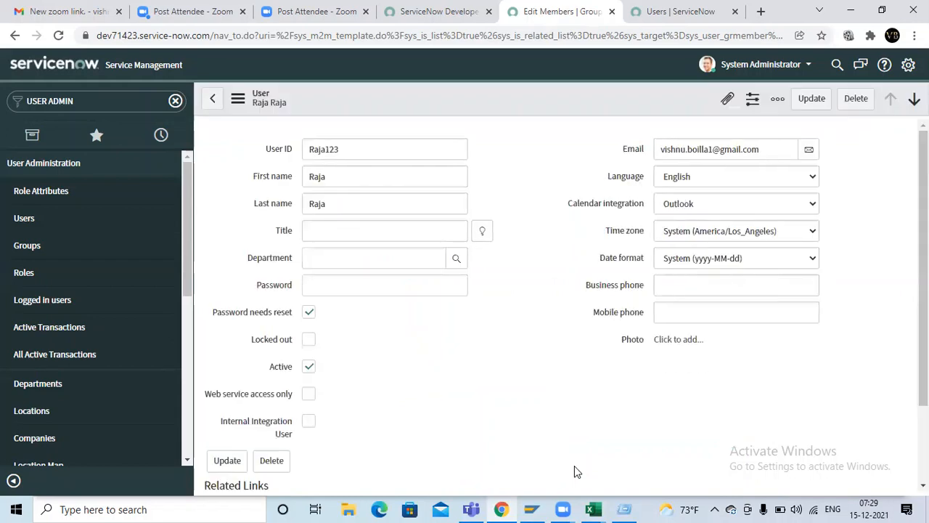
pyautogui.click(791, 109)
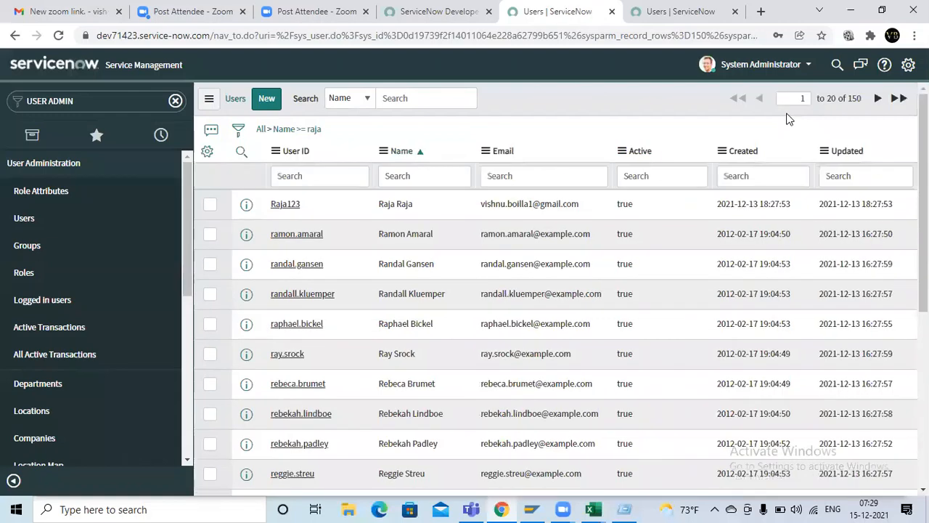
pyautogui.click(349, 293)
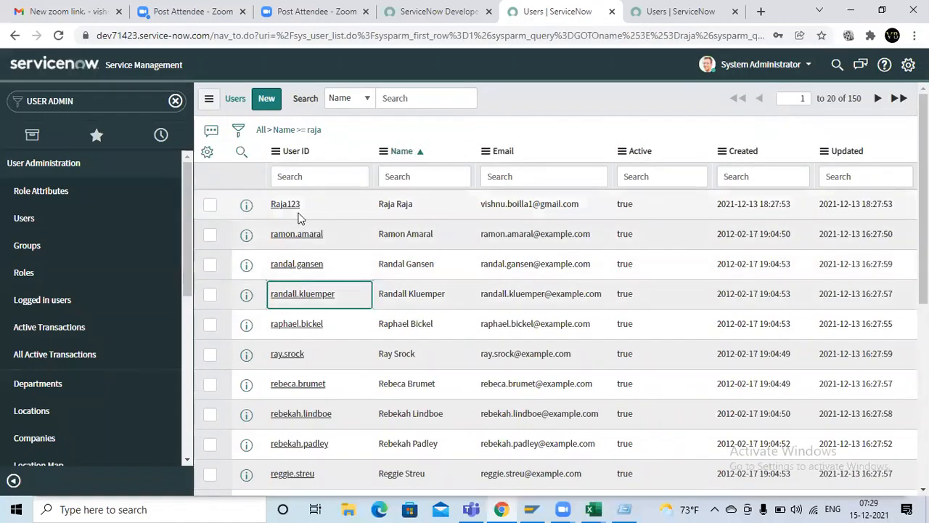
# Step: Switch to Excel and review the Support team heading in J8 and the empty cells C6:C11 under "Support consultant"
pyautogui.hotkey('alt', 'Tab')
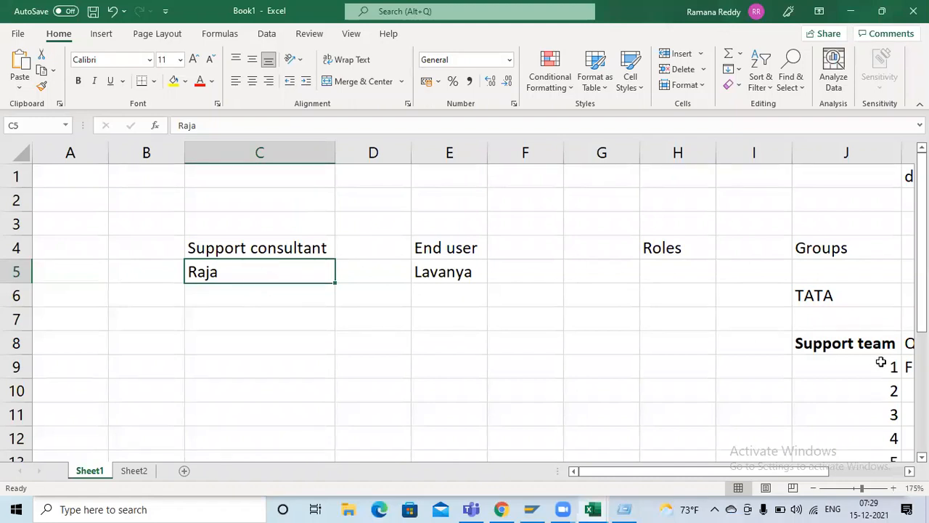
pyautogui.click(864, 348)
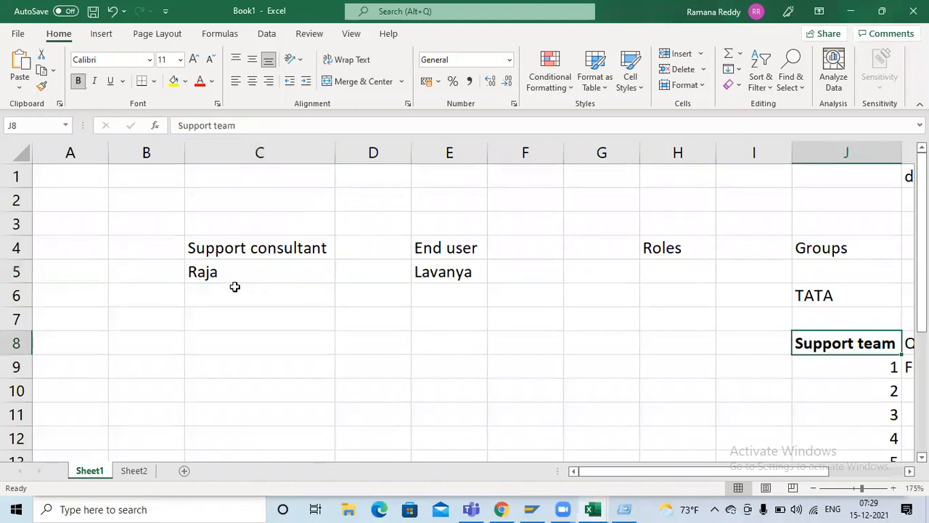
pyautogui.moveTo(228, 295); pyautogui.dragTo(228, 409)
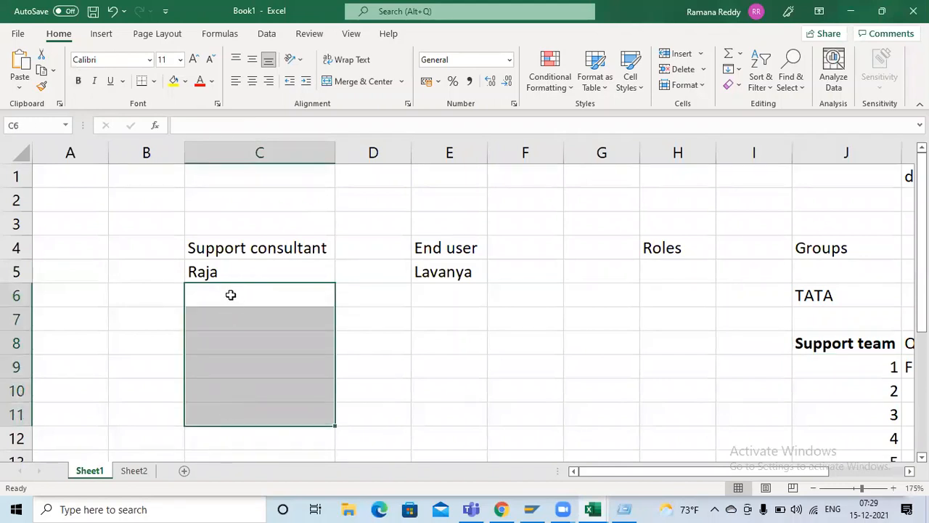
pyautogui.moveTo(230, 295); pyautogui.dragTo(229, 409)
pyautogui.click(821, 347)
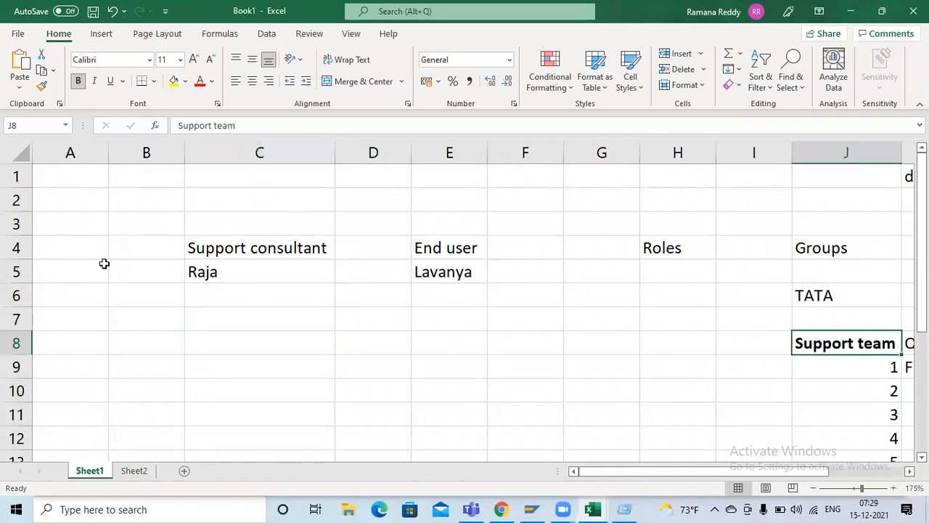
pyautogui.click(180, 270)
# Step: Switch to ServiceNow, open the sixth user in the filtered Users list and start editing that user's group memberships
pyautogui.hotkey('alt', 'Tab')
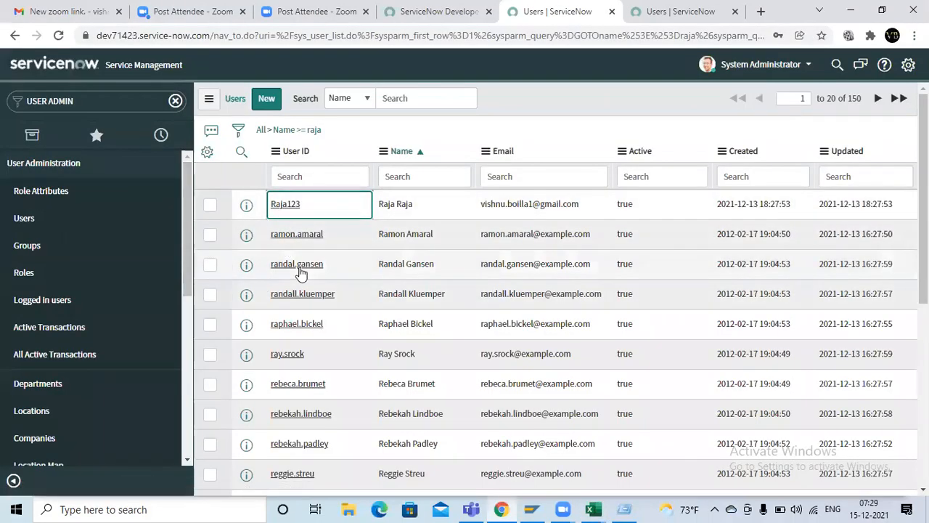
pyautogui.click(292, 353)
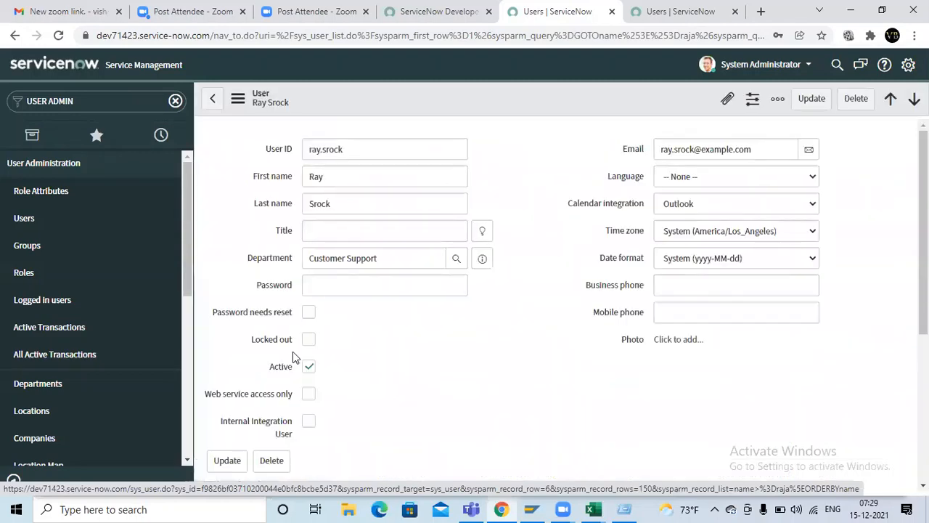
pyautogui.scroll(-4, 382, 307)
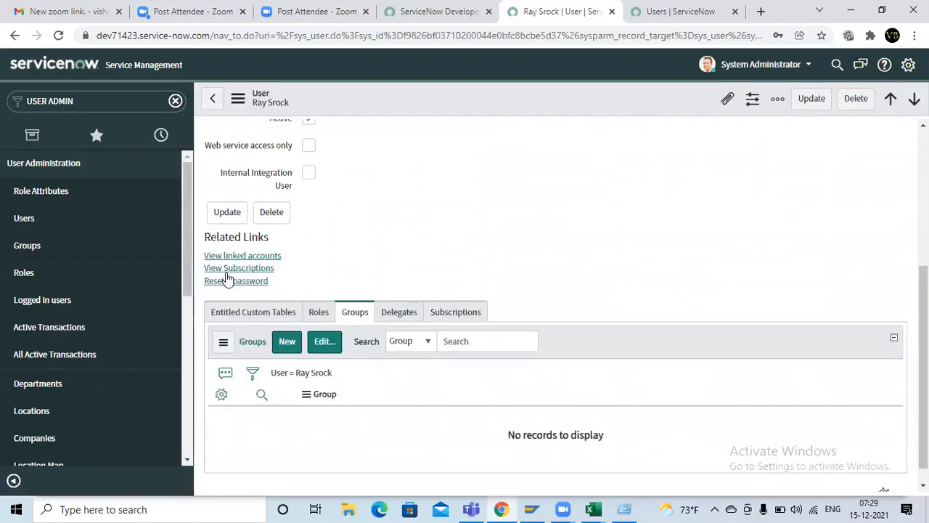
pyautogui.click(326, 346)
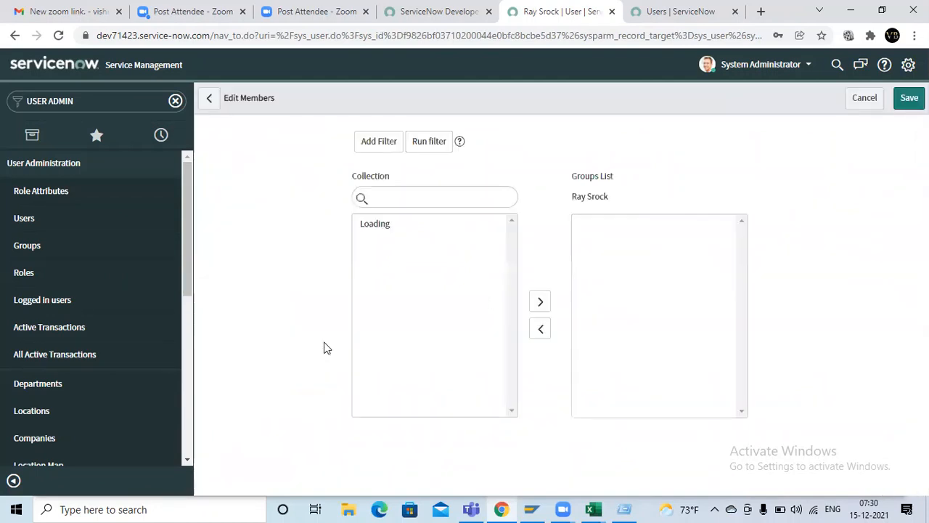
# Step: Filter the available groups by "sup" and add Support team to this second consultant's Groups List
pyautogui.click(390, 207)
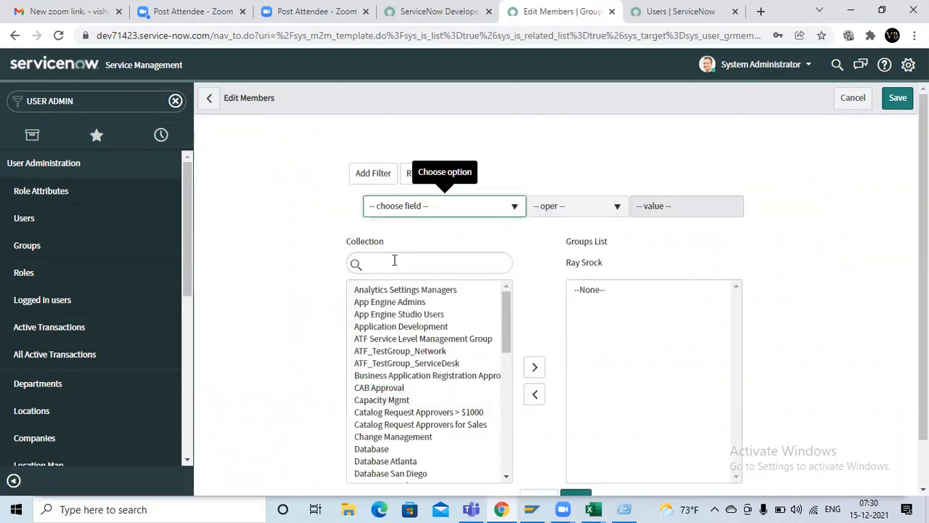
pyautogui.click(394, 263)
pyautogui.write('sup')
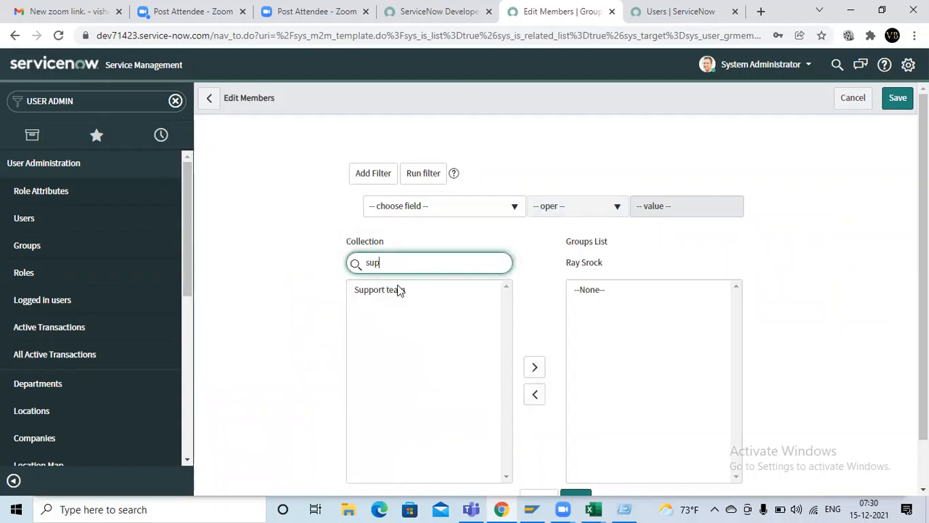
pyautogui.click(398, 290)
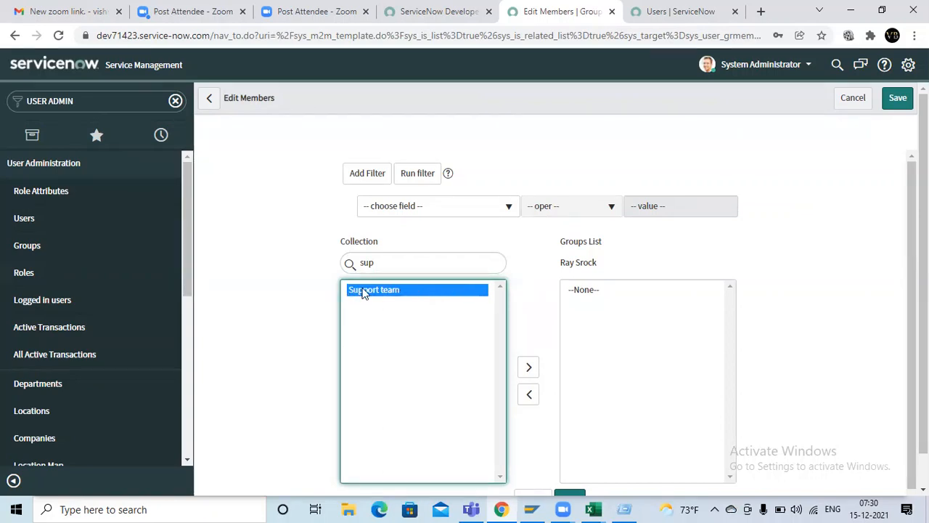
pyautogui.click(513, 241)
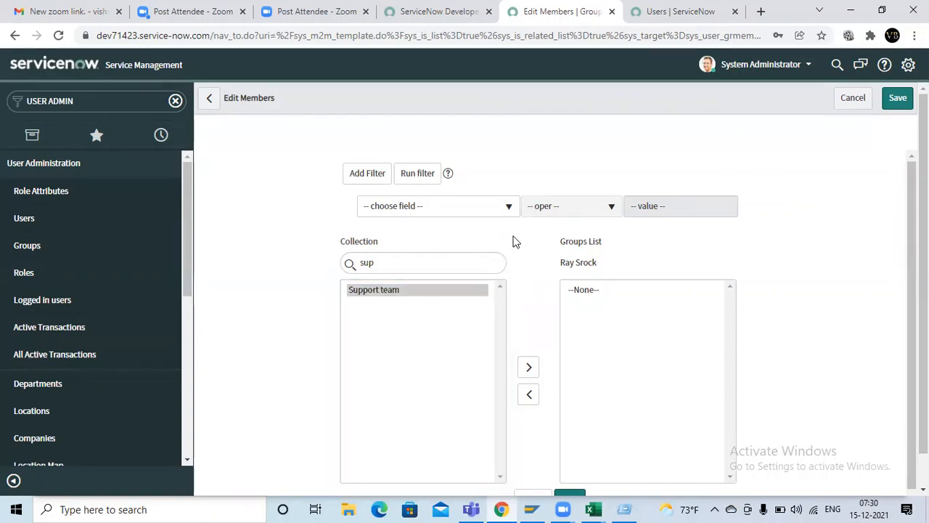
pyautogui.click(392, 294)
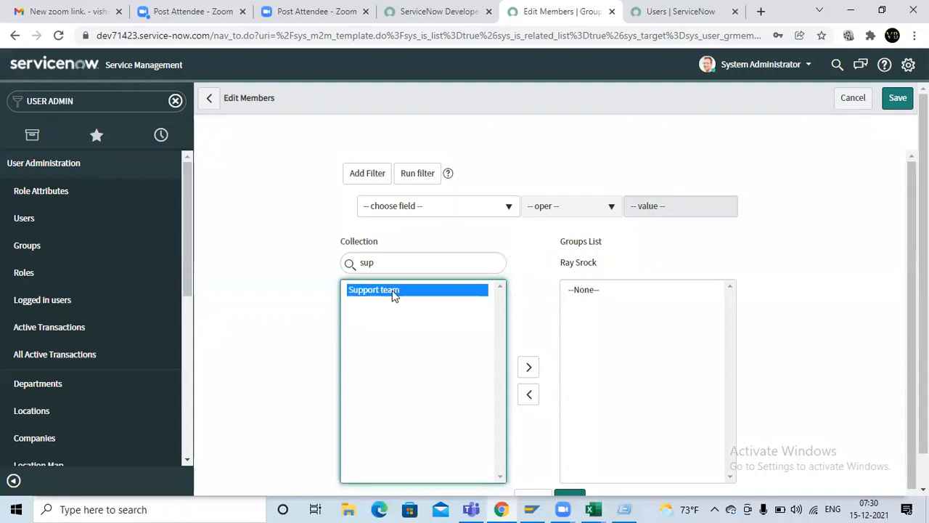
pyautogui.doubleClick(392, 294)
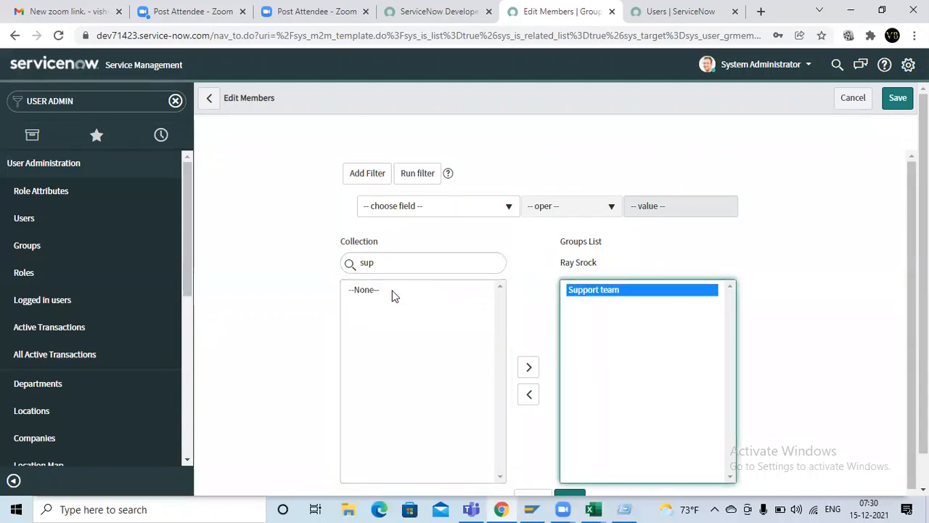
# Step: Save the second consultant's group membership and update the user record
pyautogui.scroll(-1, 549, 326)
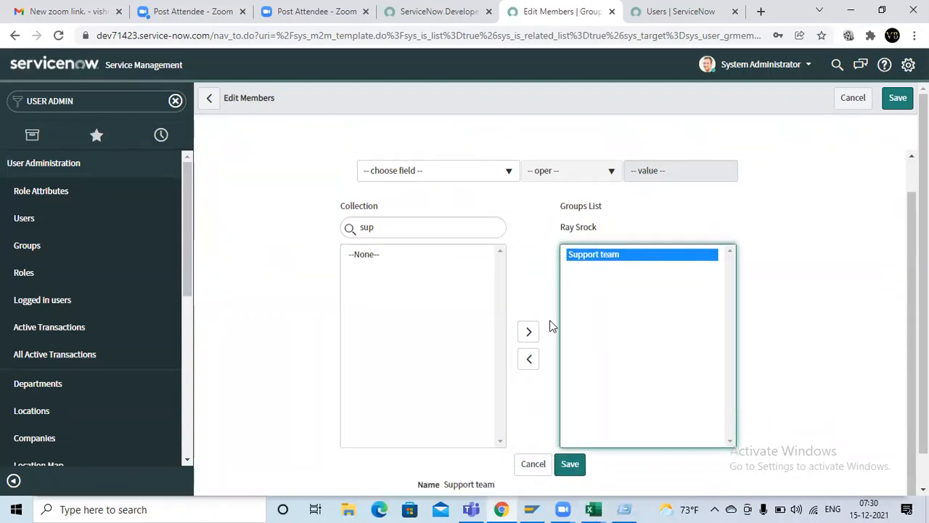
pyautogui.click(570, 466)
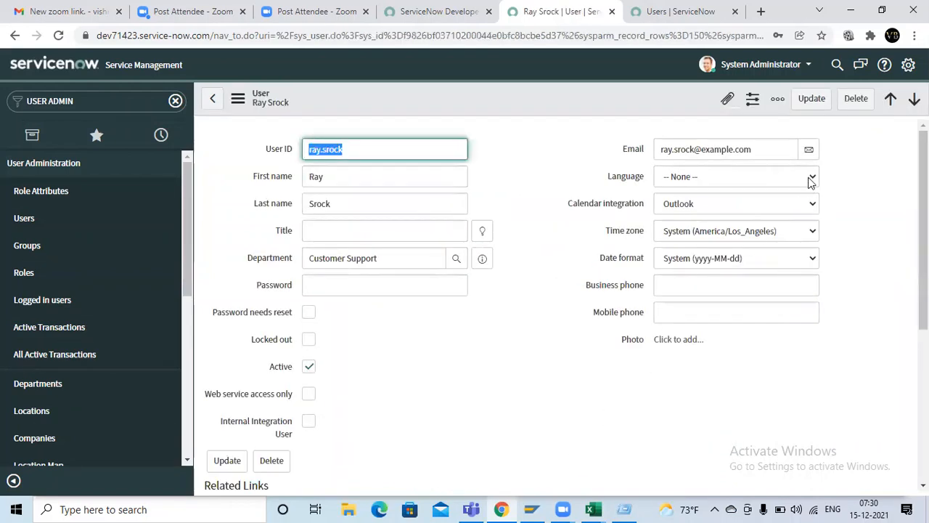
pyautogui.click(810, 99)
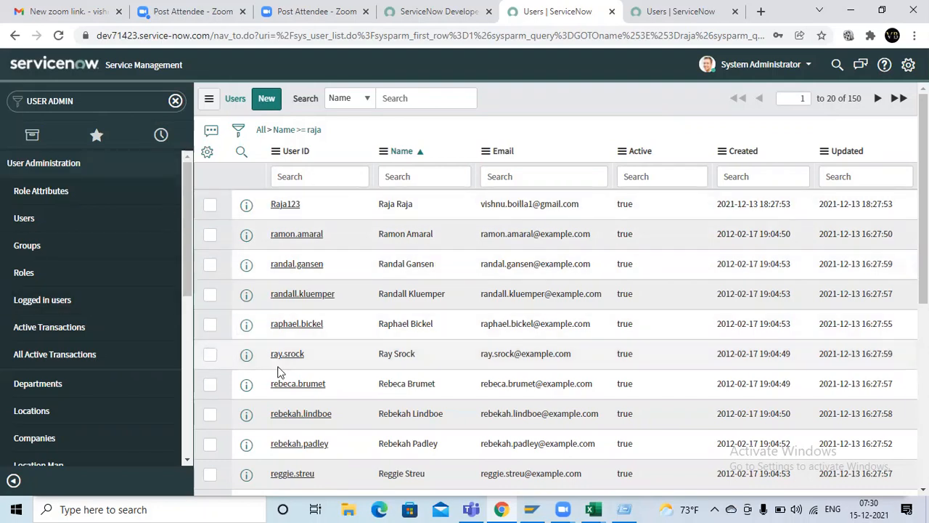
# Step: Switch to Excel and enter the second consultant's first name in C6 under "Support consultant"
pyautogui.hotkey('alt', 'Tab')
pyautogui.click(229, 296)
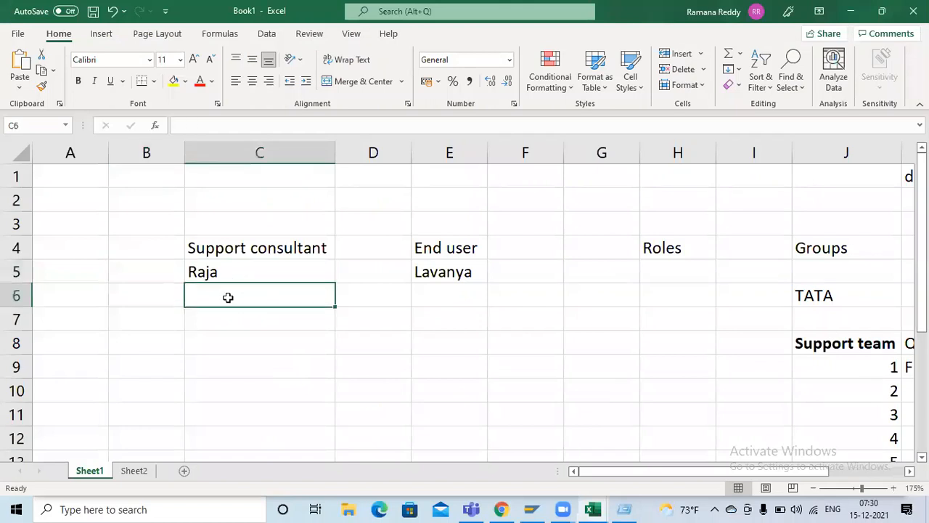
pyautogui.write('Ray')
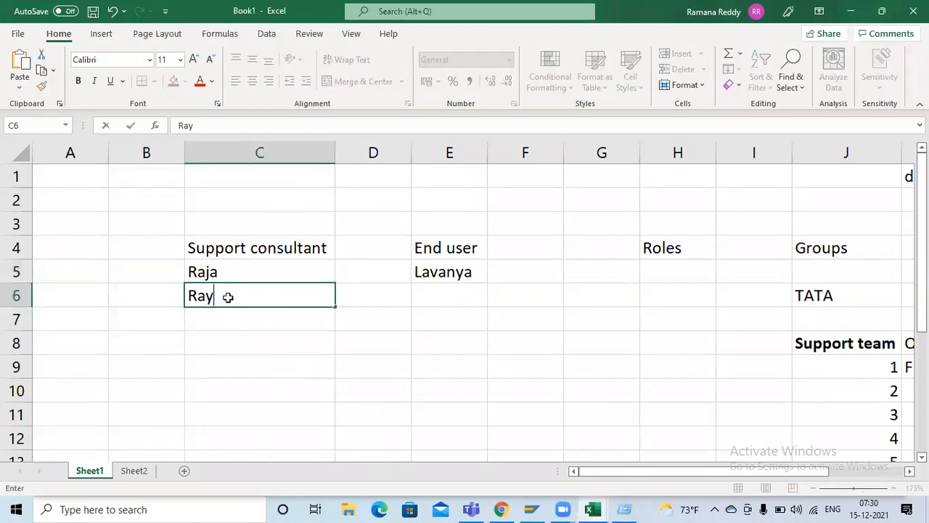
pyautogui.press('Return')
pyautogui.click(239, 252)
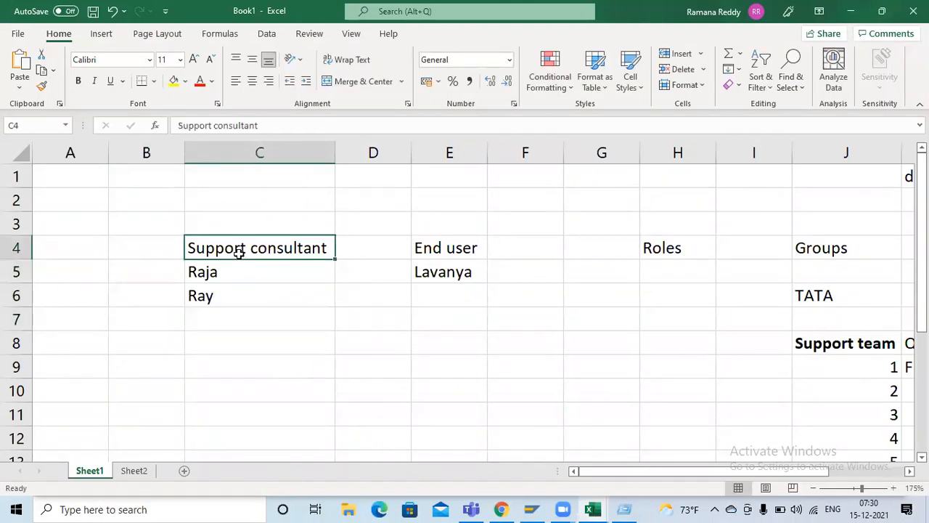